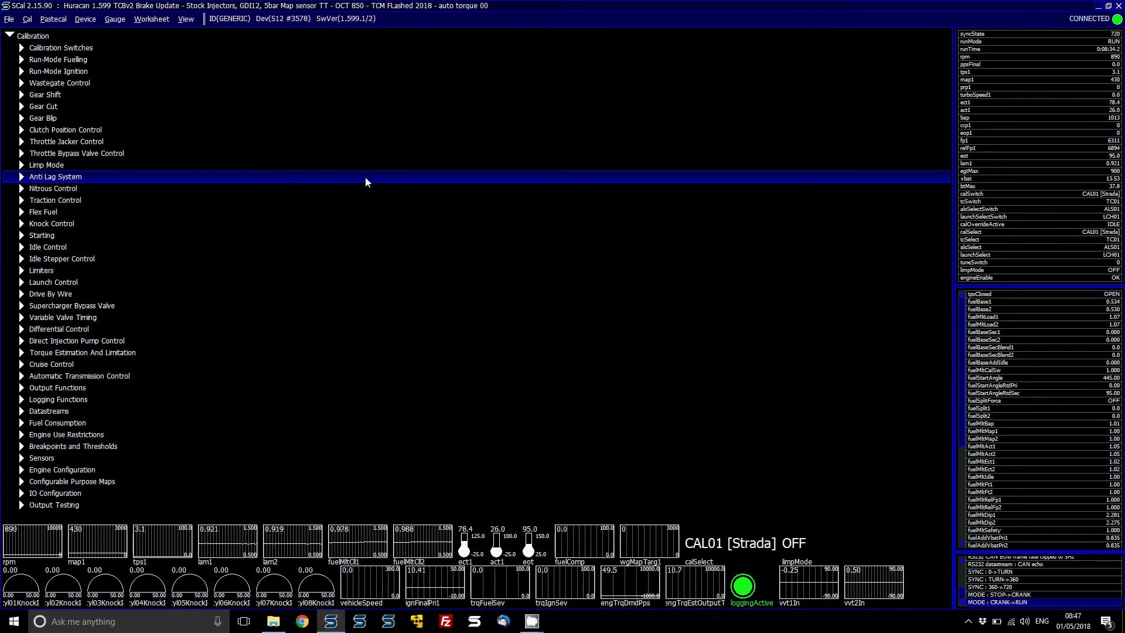
Step: Expand the Torque Estimation And Limitation section of the calibration tree
{"action": "key", "text": "Down"}
{"action": "key", "text": "Down"}
{"action": "key", "text": "Down"}
{"action": "key", "text": "Down"}
{"action": "key", "text": "Down"}
{"action": "key", "text": "Down"}
{"action": "key", "text": "Down"}
{"action": "key", "text": "Down"}
{"action": "key", "text": "Down"}
{"action": "key", "text": "Down"}
{"action": "key", "text": "Down"}
{"action": "key", "text": "Down"}
{"action": "key", "text": "Down"}
{"action": "key", "text": "Down"}
{"action": "key", "text": "Down"}
{"action": "key", "text": "Right"}
Step: Preview the MBT Torque Estimate map as a function of rpm and tpsMax
{"action": "key", "text": "Down"}
{"action": "key", "text": "Down"}
{"action": "key", "text": "Down"}
{"action": "key", "text": "Down"}
{"action": "key", "text": "Down"}
{"action": "key", "text": "Down"}
{"action": "key", "text": "Down"}
{"action": "key", "text": "Down"}
{"action": "key", "text": "Down"}
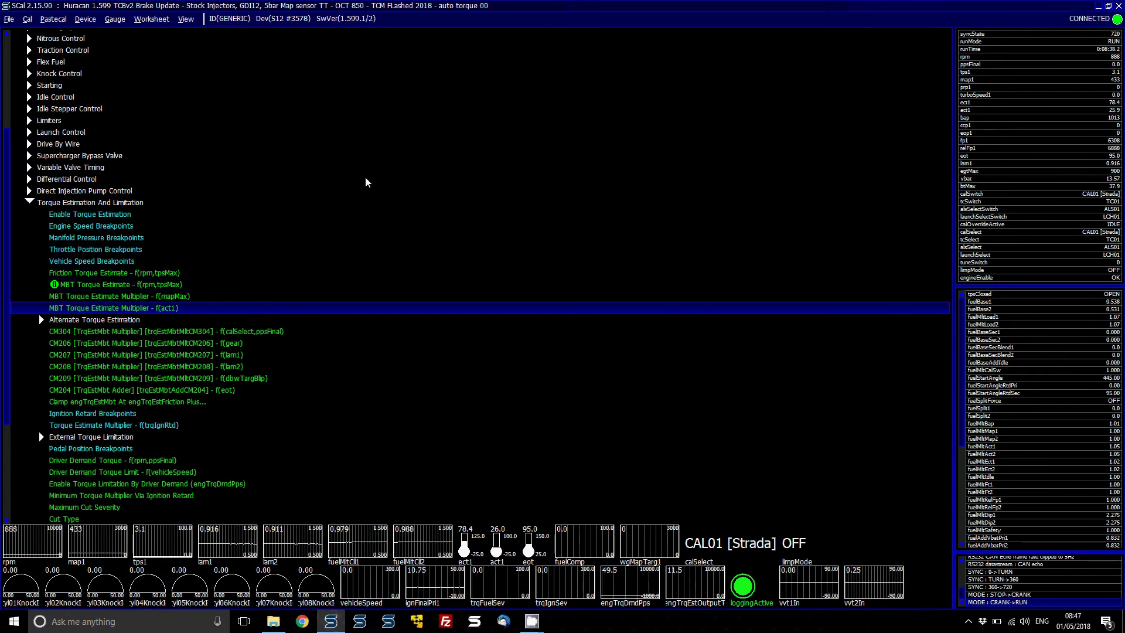
{"action": "key", "text": "Up"}
{"action": "key", "text": "Up"}
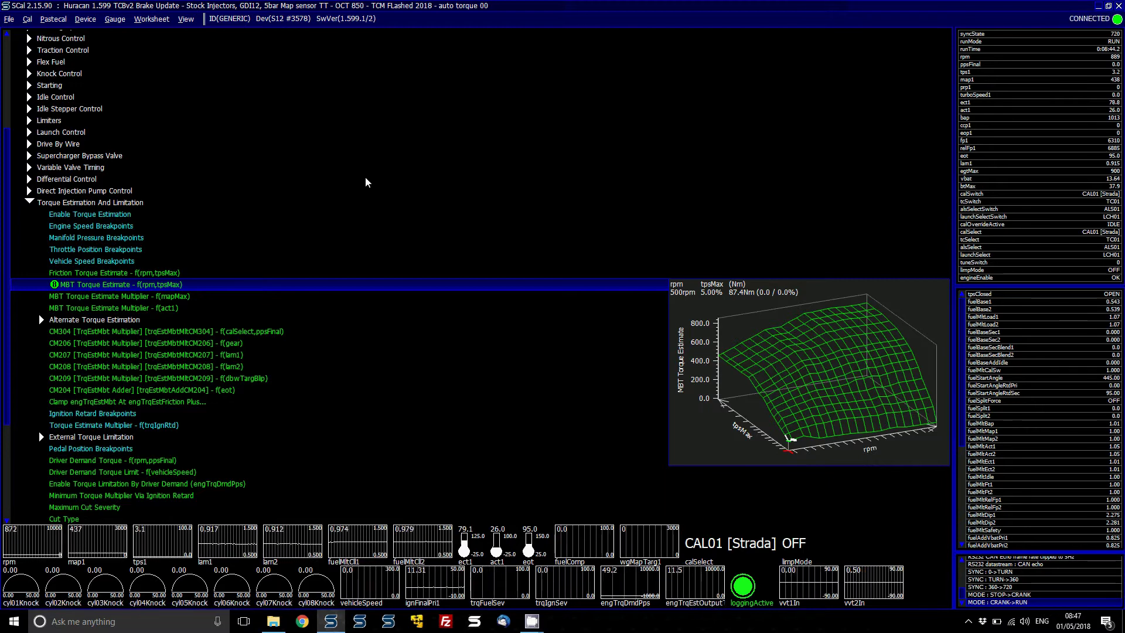
Step: Check the Enable Torque Estimation setting at the start of the torque estimation section
{"action": "key", "text": "Up"}
{"action": "key", "text": "Up"}
{"action": "key", "text": "Up"}
{"action": "key", "text": "Up"}
{"action": "key", "text": "Up"}
{"action": "key", "text": "Up"}
{"action": "key", "text": "Up"}
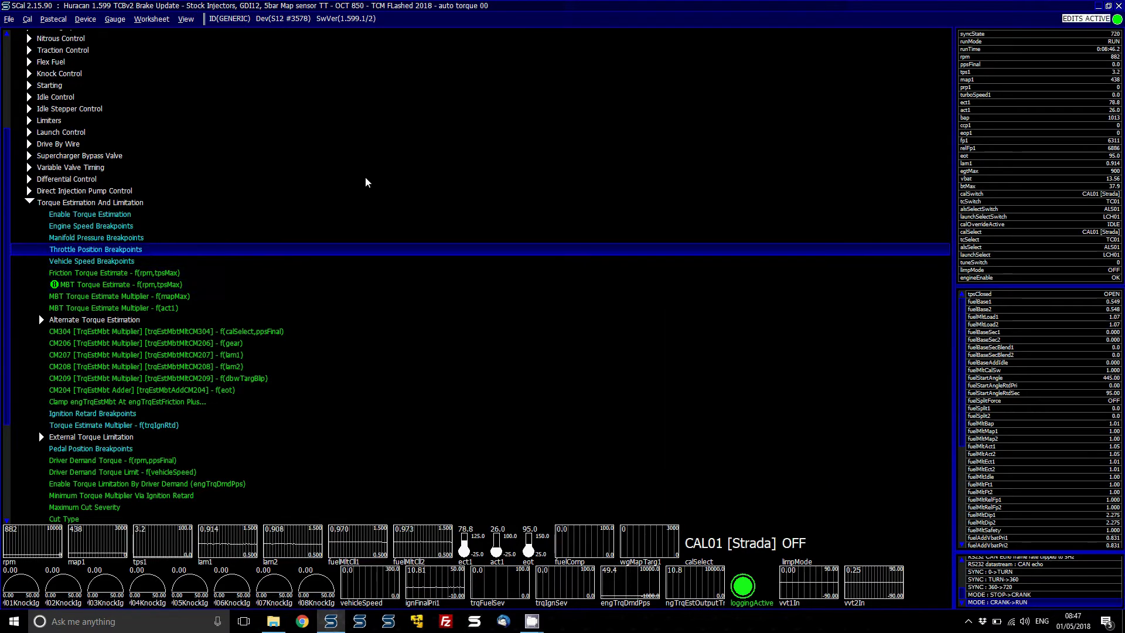
{"action": "key", "text": "Down"}
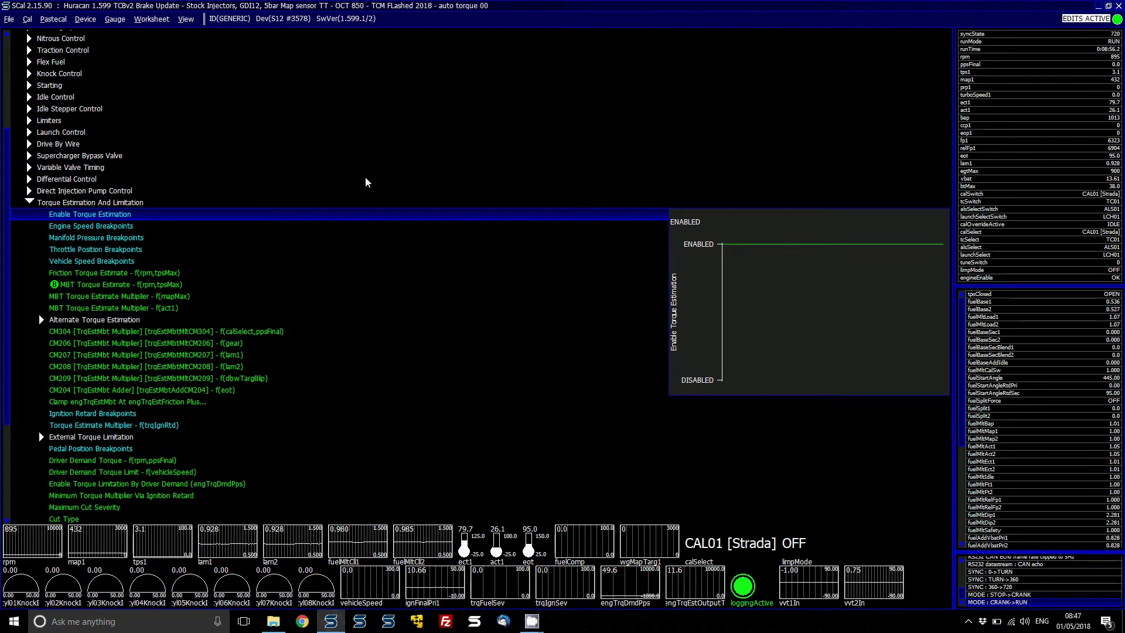
Step: Review the torque estimation breakpoints, then the Friction Torque Estimate and MBT Torque Estimate maps
{"action": "key", "text": "Down"}
{"action": "key", "text": "Down"}
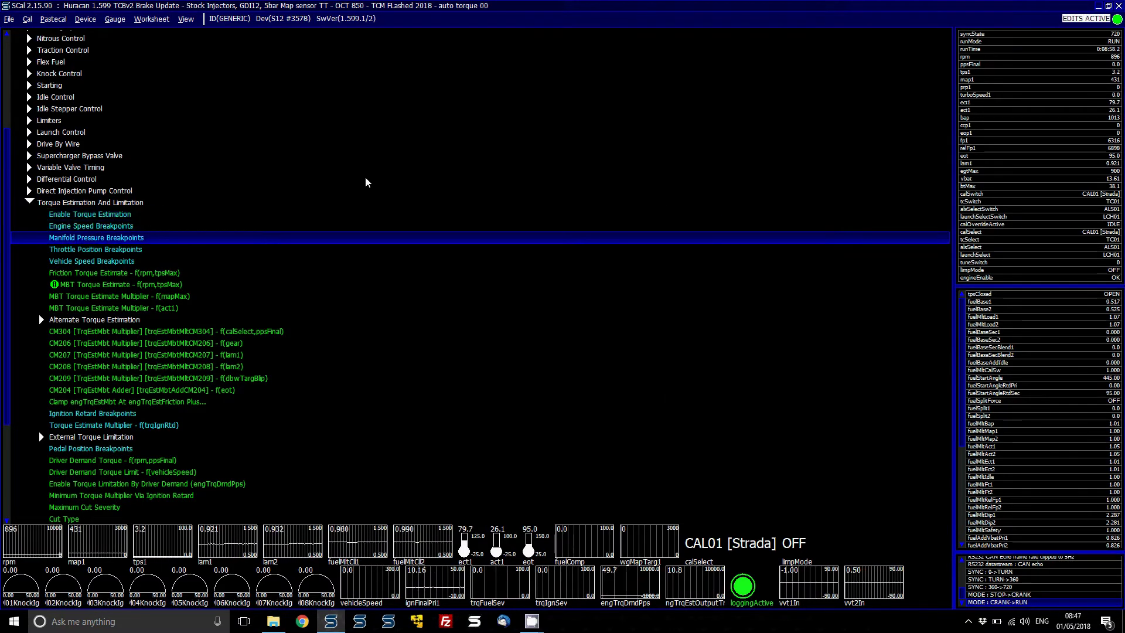
{"action": "key", "text": "Down"}
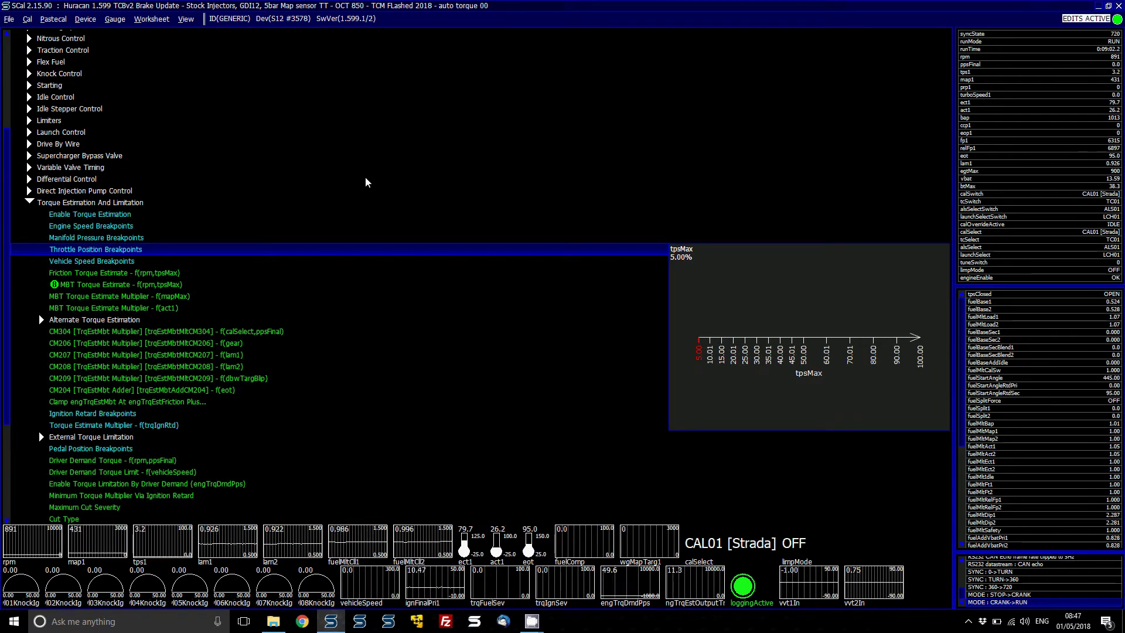
{"action": "key", "text": "Down"}
{"action": "key", "text": "Down"}
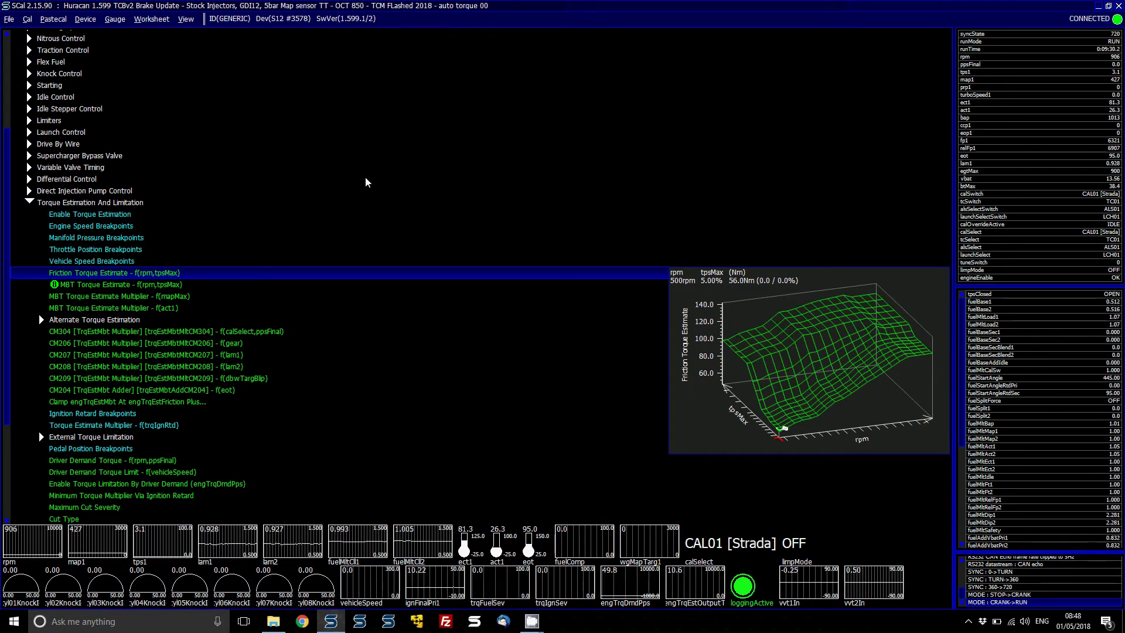
{"action": "key", "text": "Down"}
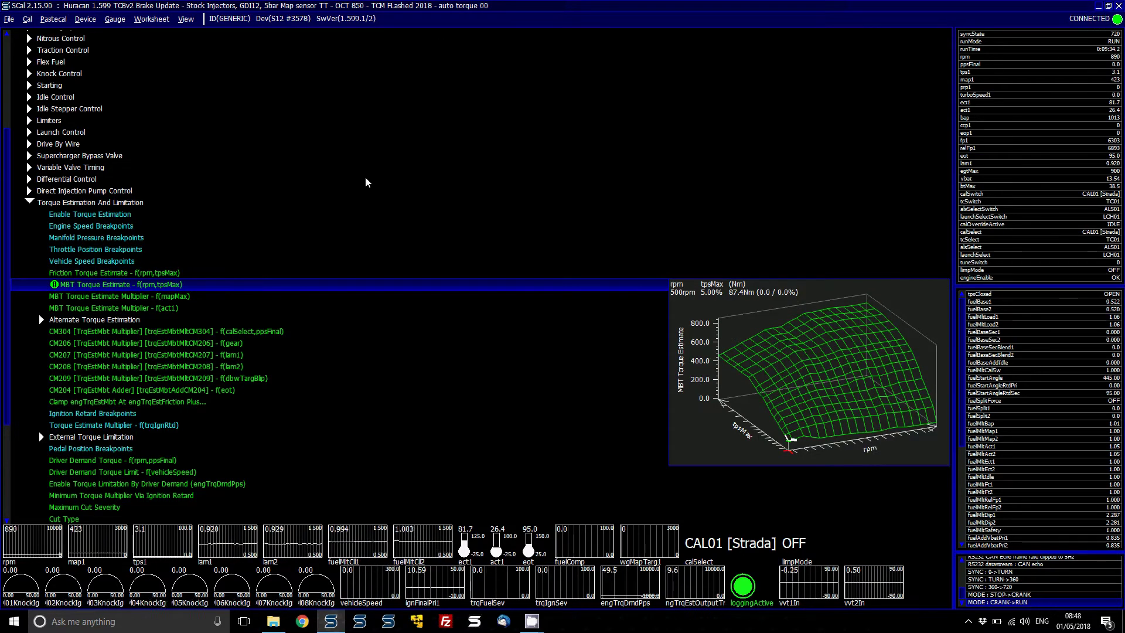
Step: Expand the Alternate Torque Estimation group and preview the Use Fuel Flow To Estimate MBT Torque setting
{"action": "key", "text": "Down"}
{"action": "key", "text": "Down"}
{"action": "key", "text": "Down"}
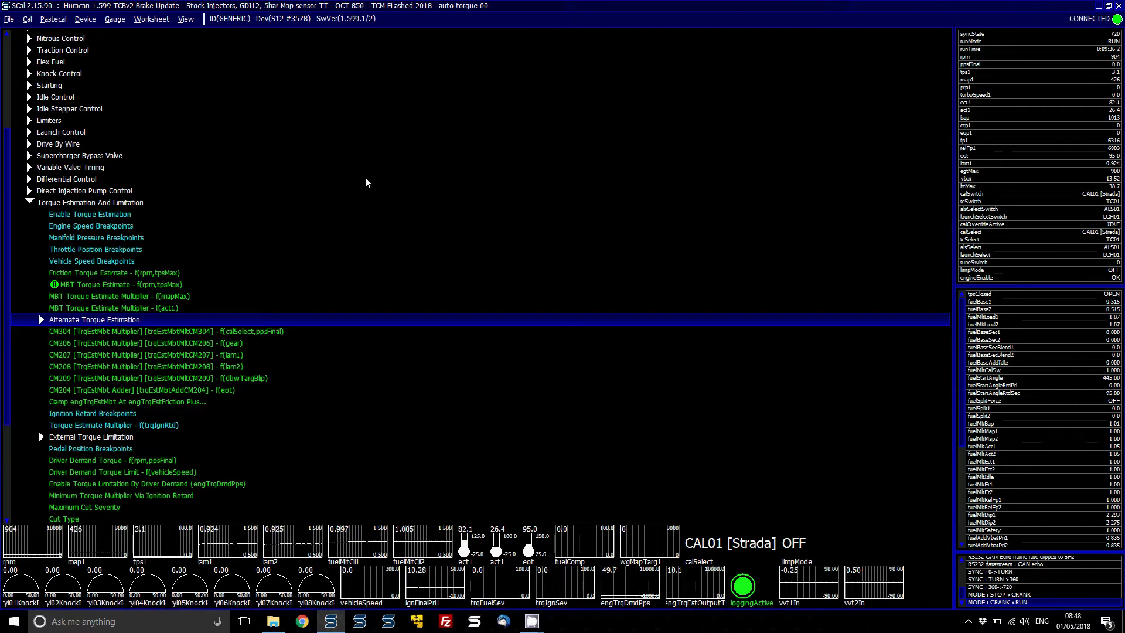
{"action": "key", "text": "Right"}
{"action": "key", "text": "Down"}
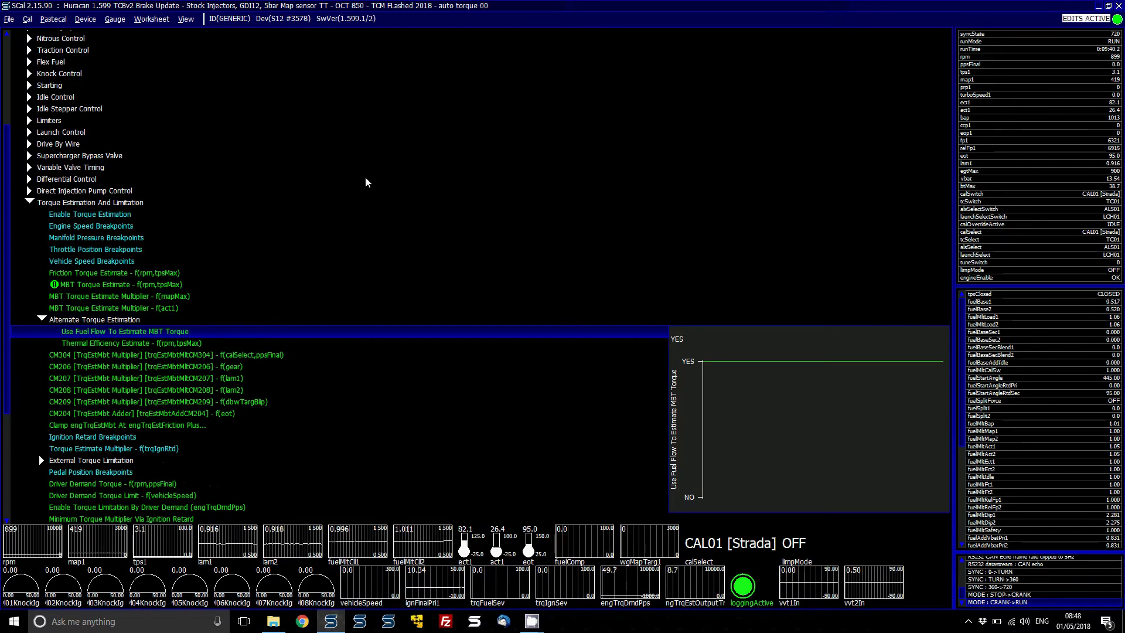
Step: Open the MBT Torque Estimate map as a function of rpm and tpsMax for editing
{"action": "key", "text": "Up"}
{"action": "key", "text": "Up"}
{"action": "key", "text": "Up"}
{"action": "key", "text": "Up"}
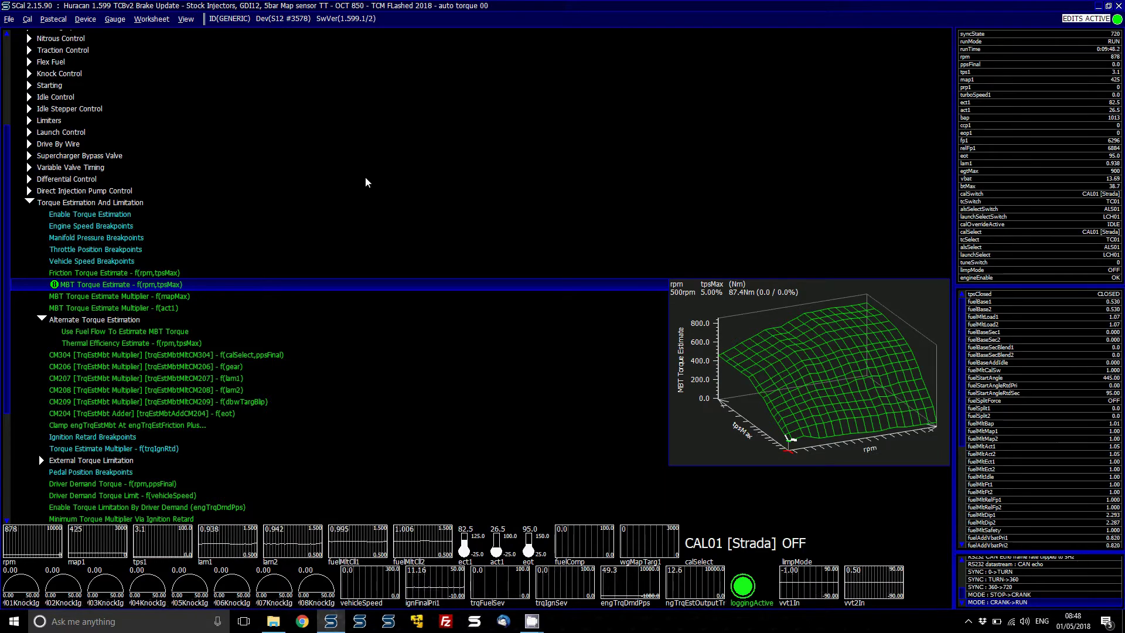
{"action": "key", "text": "Down"}
{"action": "key", "text": "Down"}
{"action": "key", "text": "Down"}
{"action": "key", "text": "Down"}
{"action": "key", "text": "Up"}
{"action": "key", "text": "Up"}
{"action": "key", "text": "Up"}
{"action": "key", "text": "Up"}
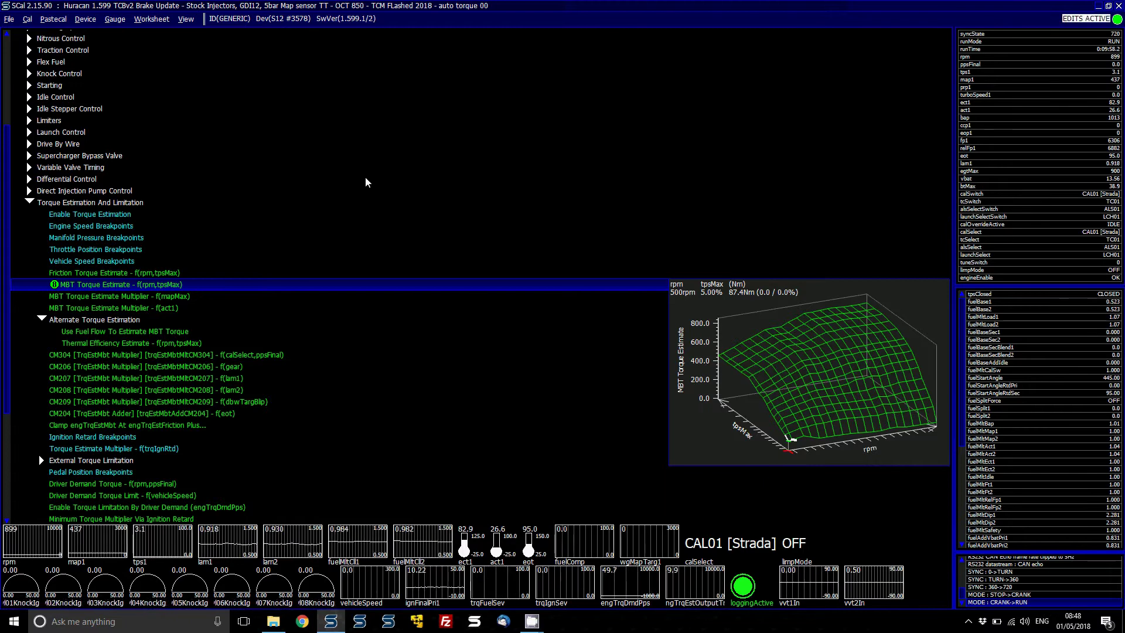
{"action": "key", "text": "Return"}
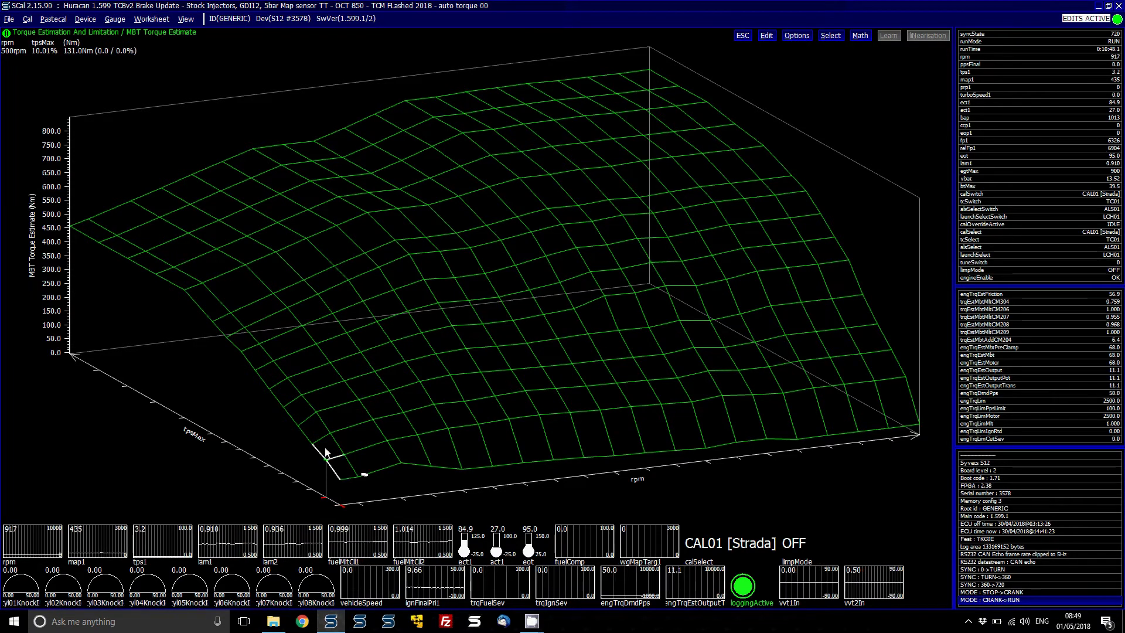
Step: Lower the MBT torque values in the low-load region, up to 2500 rpm and 15% tpsMax, by 35 Nm
{"action": "left_click_drag", "start_coordinate": [329, 446], "coordinate": [436, 404]}
{"action": "key", "text": "minus"}
{"action": "key", "text": "minus"}
{"action": "key", "text": "minus"}
{"action": "key", "text": "minus"}
{"action": "key", "text": "minus"}
{"action": "key", "text": "minus"}
{"action": "key", "text": "minus"}
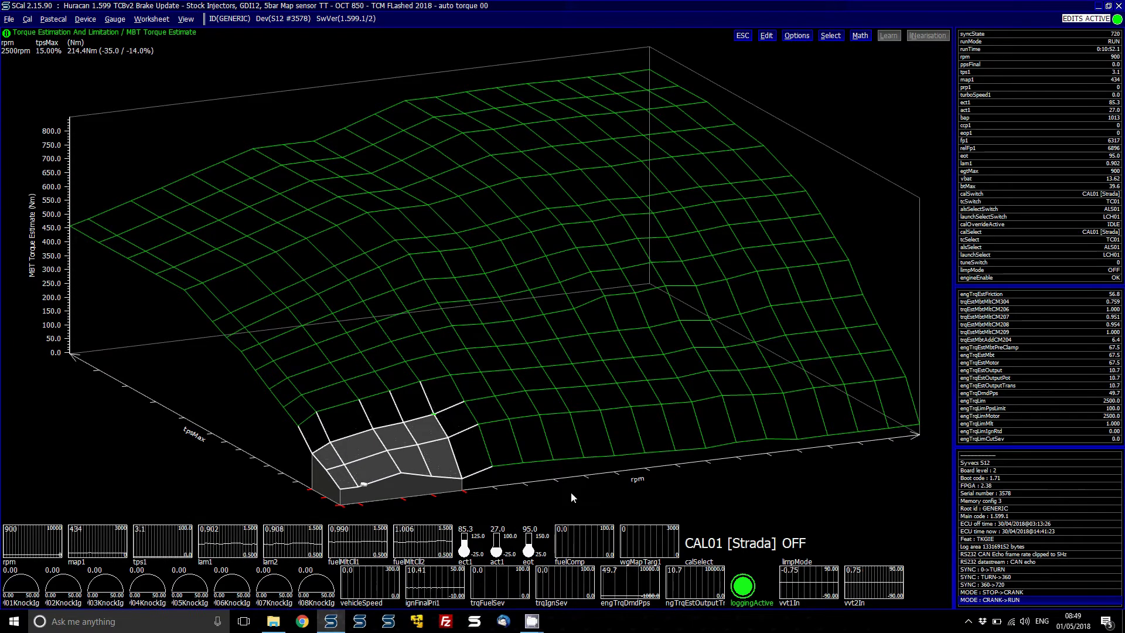
Step: Enlarge the engTrqEstOutput and engTrqDmdPps gauges
{"action": "right_click", "coordinate": [703, 598]}
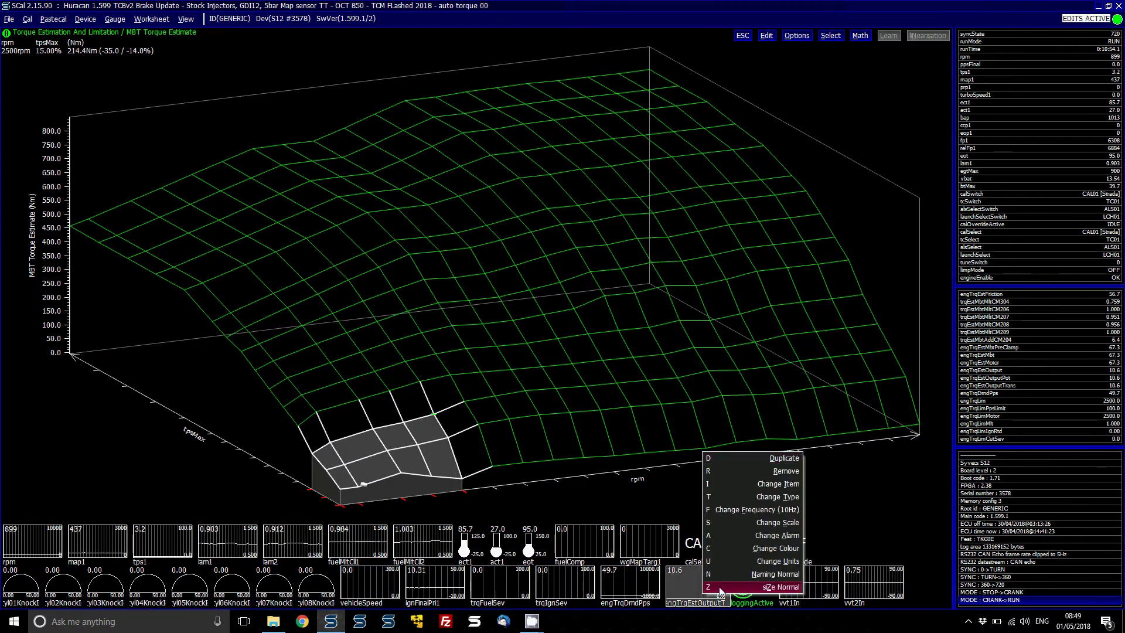
{"action": "left_click", "coordinate": [703, 582]}
{"action": "right_click", "coordinate": [634, 581]}
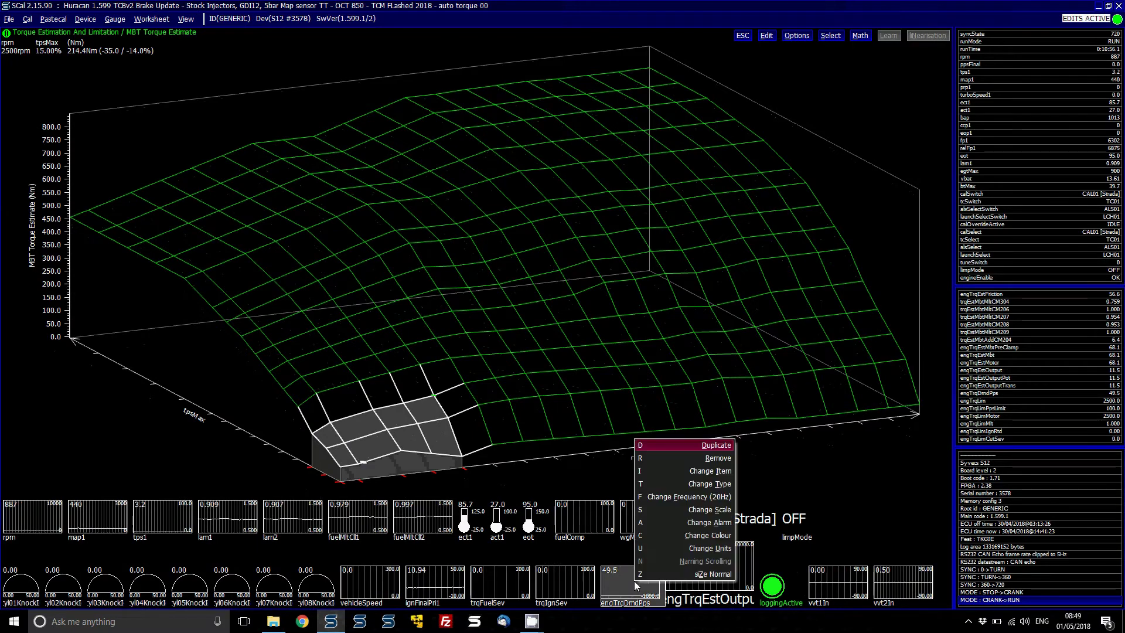
{"action": "left_click", "coordinate": [636, 582]}
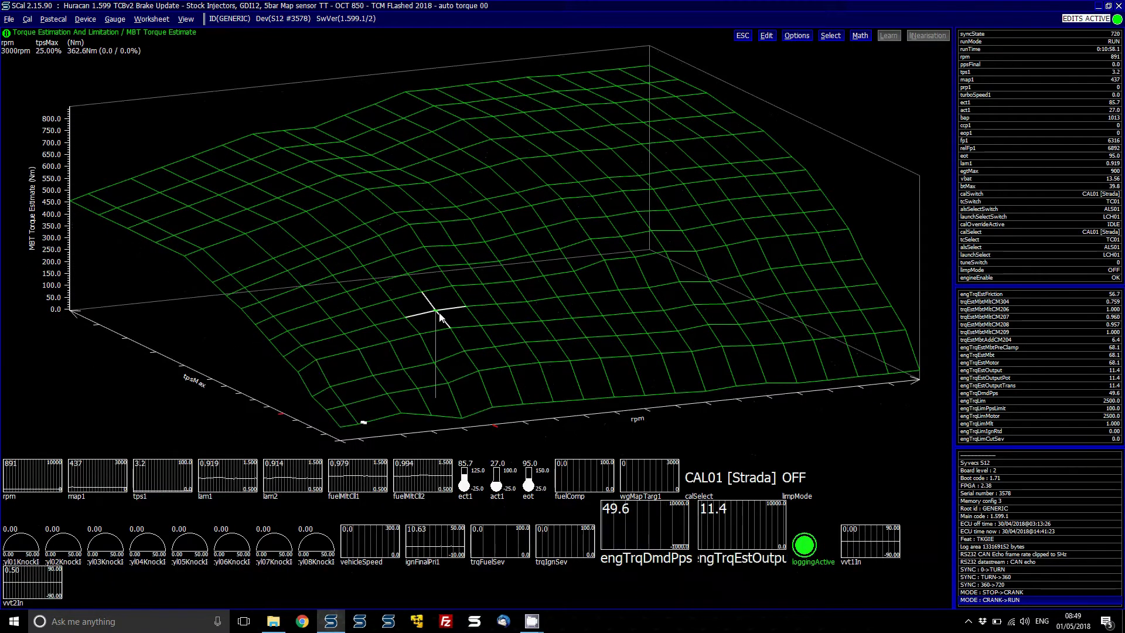
Step: Set the MBT torque values in the region up to 2500 rpm and 15% tpsMax to 200 Nm
{"action": "left_click_drag", "start_coordinate": [340, 427], "coordinate": [430, 334]}
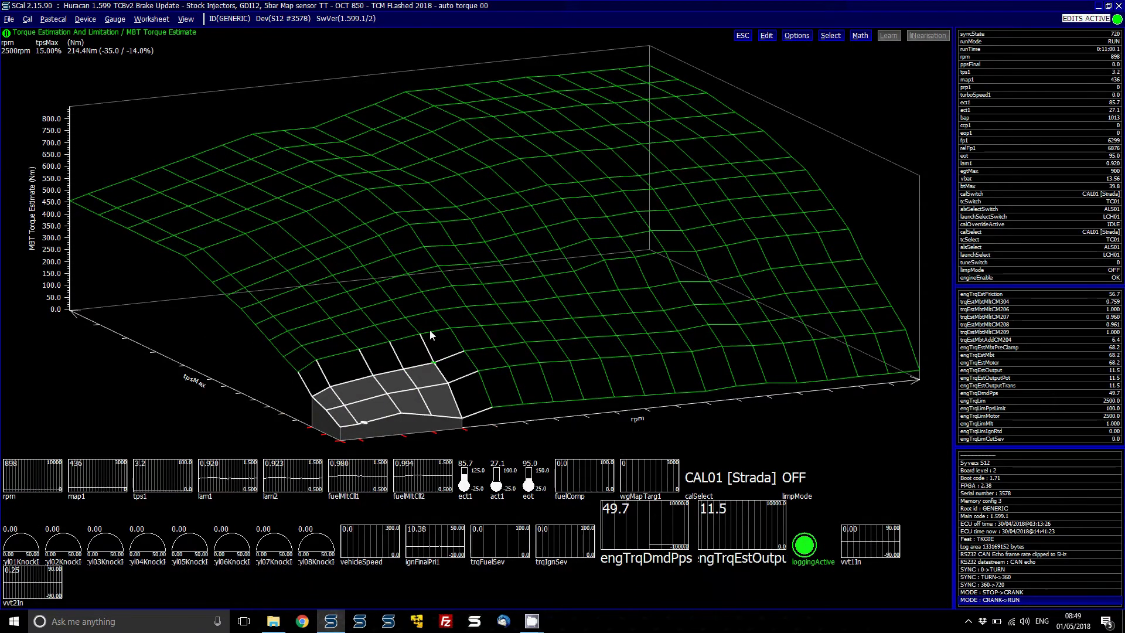
{"action": "type", "text": "200"}
{"action": "key", "text": "Return"}
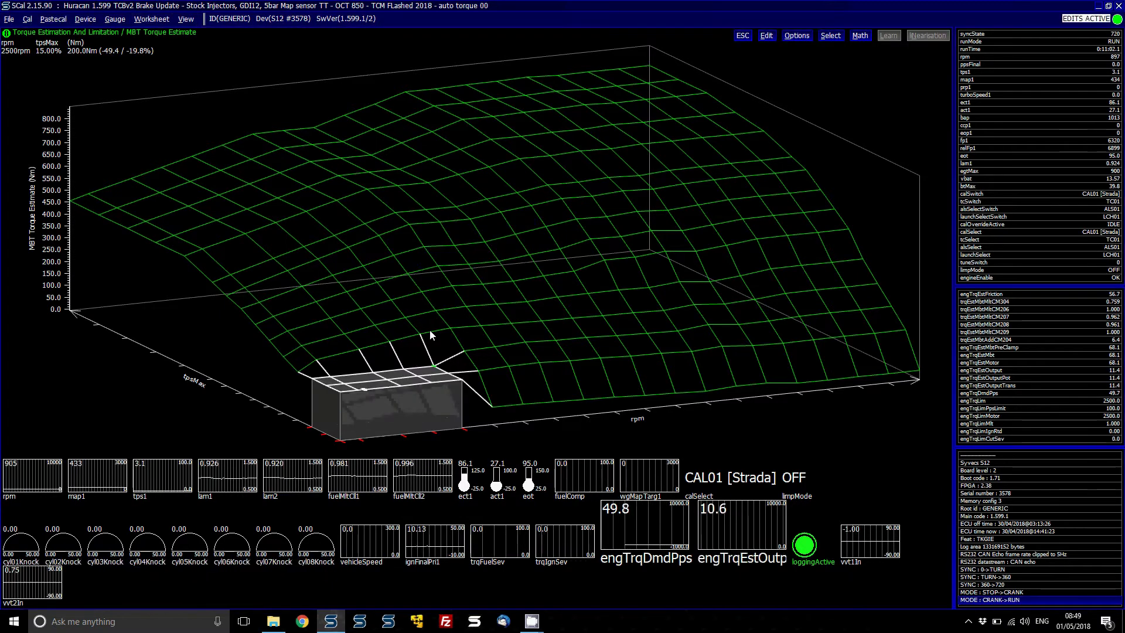
Step: Undo both edits to the MBT Torque Estimate map and return to the calibration tree
{"action": "key", "text": "i"}
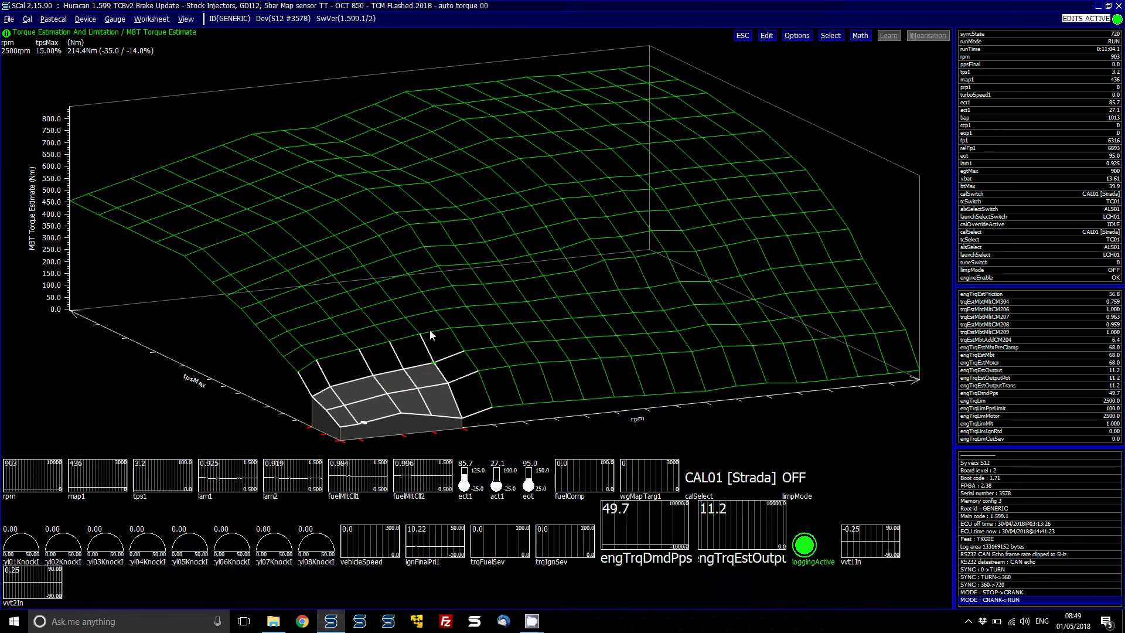
{"action": "key", "text": "ctrl+z"}
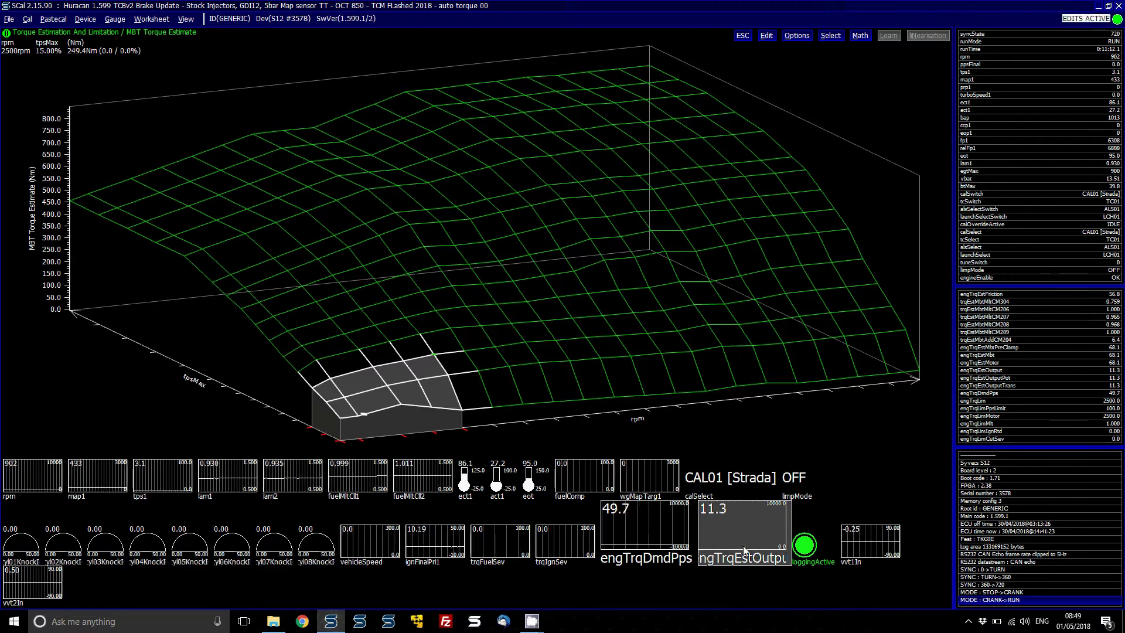
{"action": "key", "text": "Escape"}
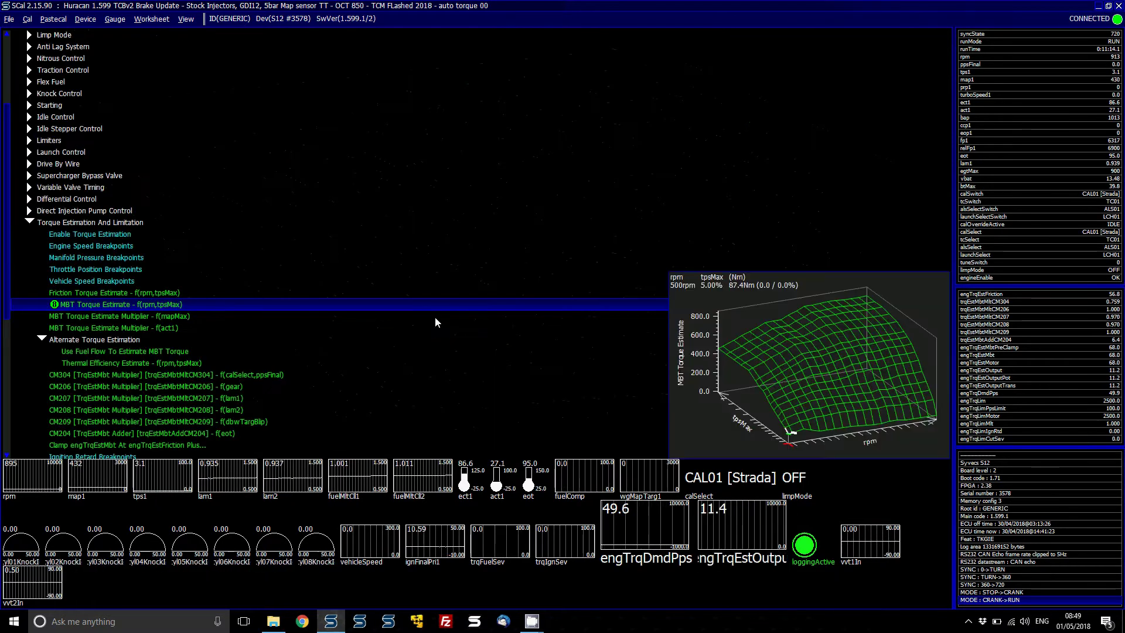
Step: Examine the MBT torque multipliers for manifold pressure, air temperature, gear and lambda, and the CM204 adder for engine oil temperature
{"action": "key", "text": "Down"}
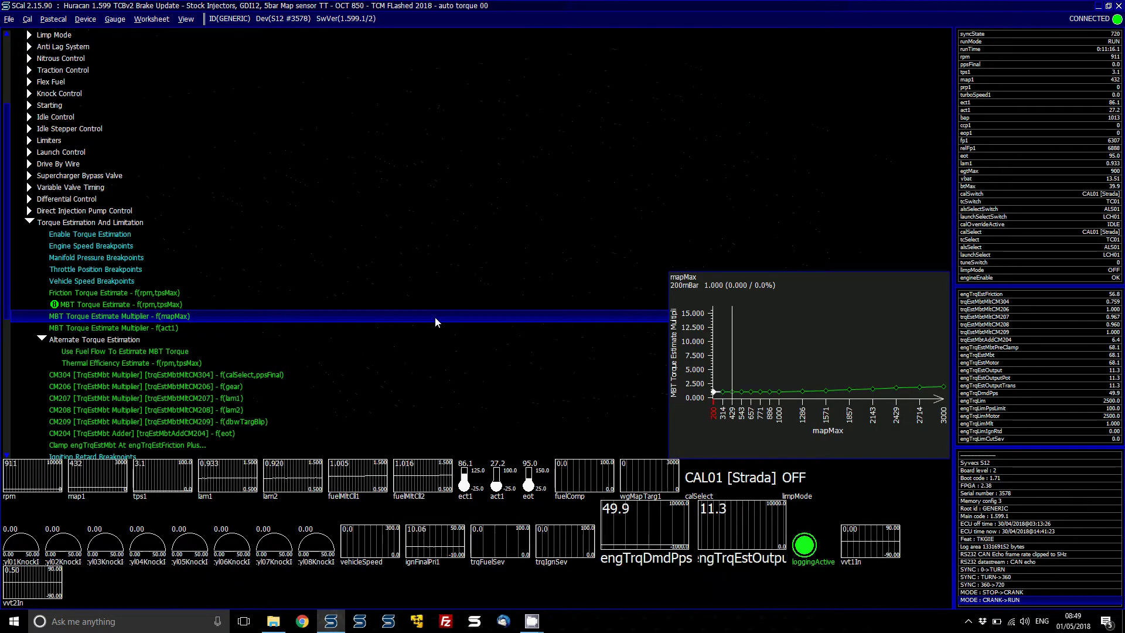
{"action": "key", "text": "Down"}
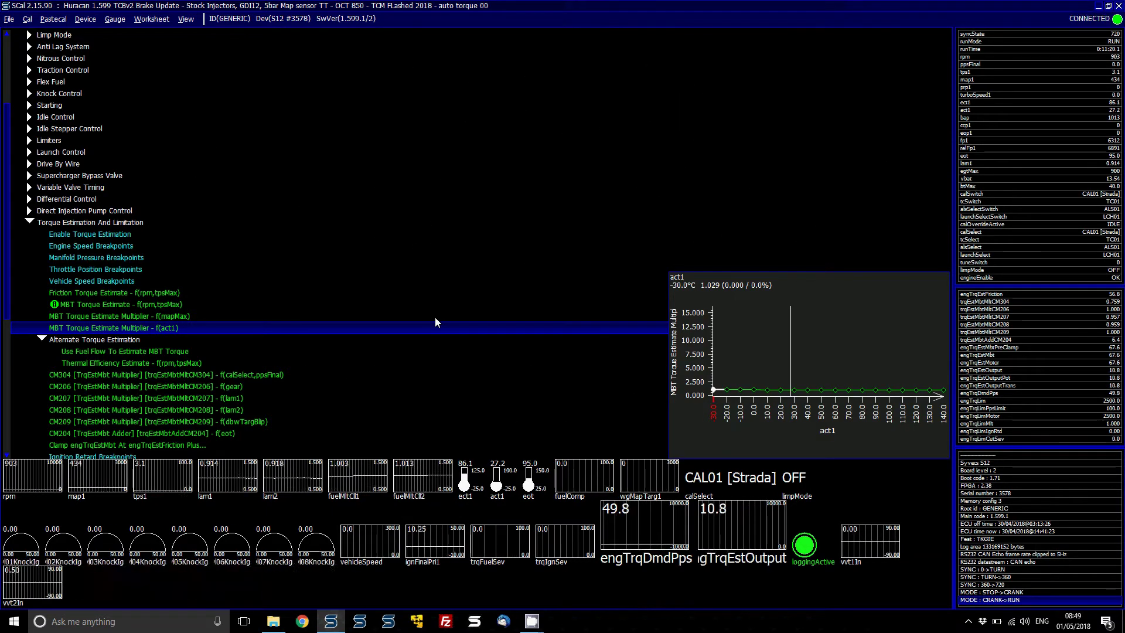
{"action": "key", "text": "Down"}
{"action": "key", "text": "Down"}
{"action": "key", "text": "Down"}
{"action": "key", "text": "Down"}
{"action": "key", "text": "Down"}
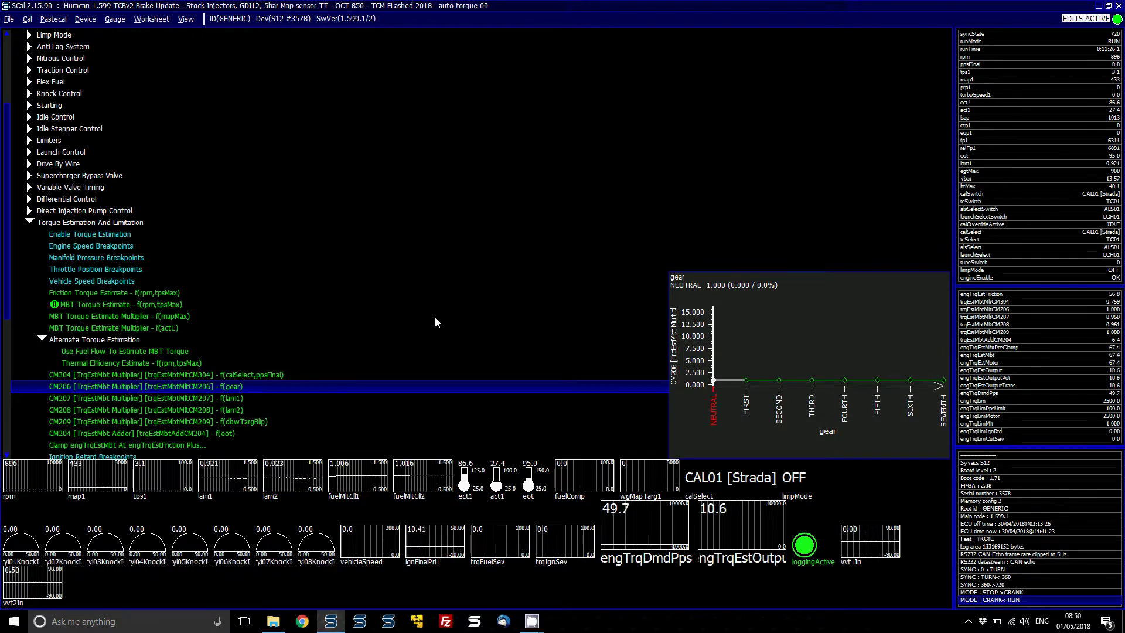
{"action": "key", "text": "Down"}
{"action": "key", "text": "Down"}
{"action": "key", "text": "Down"}
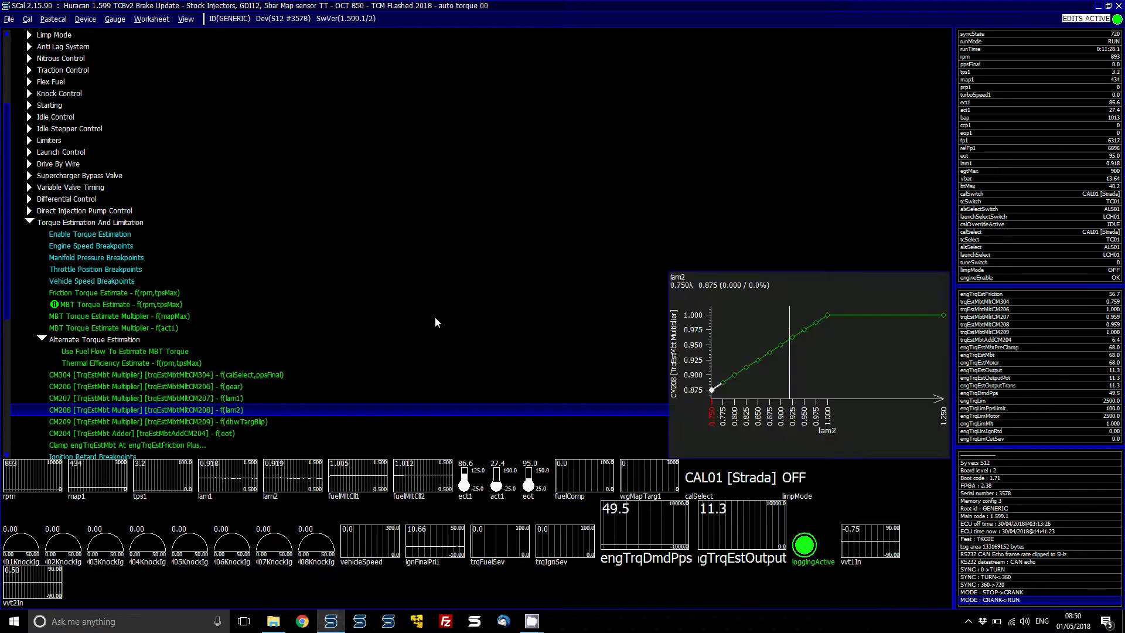
{"action": "key", "text": "Down"}
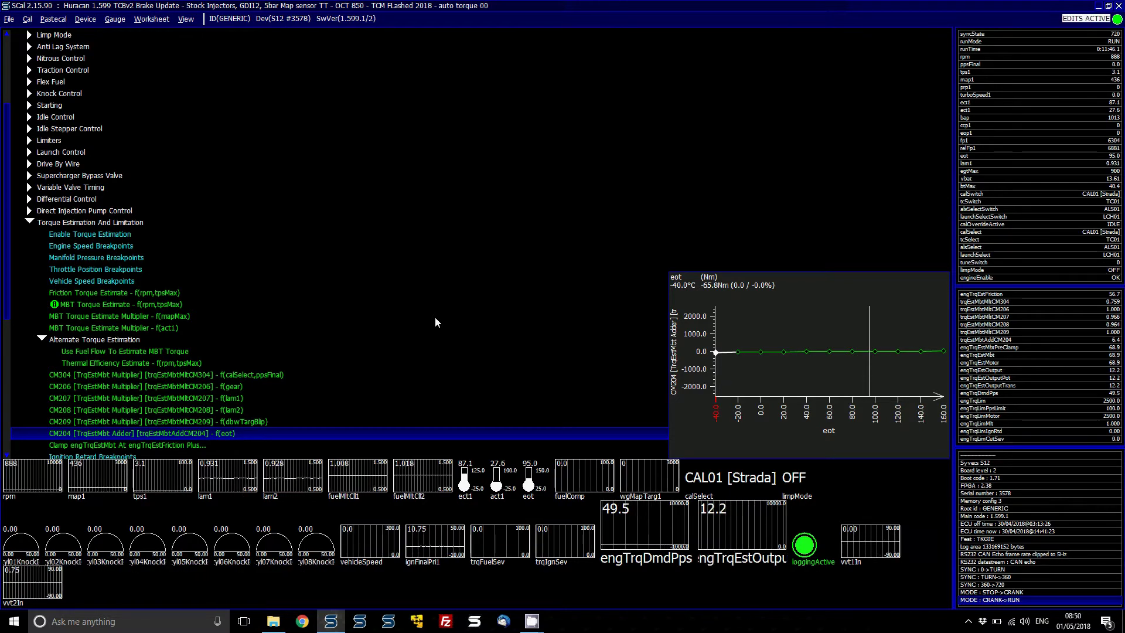
Step: Collapse the Alternate Torque Estimation group
{"action": "key", "text": "Up"}
{"action": "key", "text": "Up"}
{"action": "key", "text": "Up"}
{"action": "key", "text": "Up"}
{"action": "key", "text": "Up"}
{"action": "key", "text": "Up"}
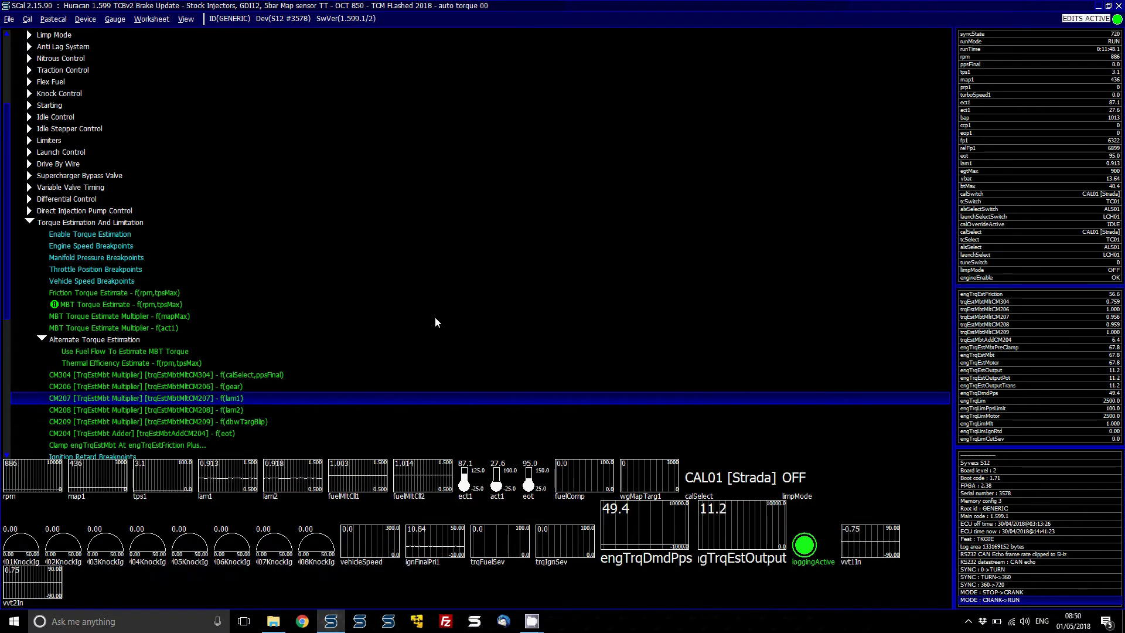
{"action": "key", "text": "Left"}
{"action": "key", "text": "Left"}
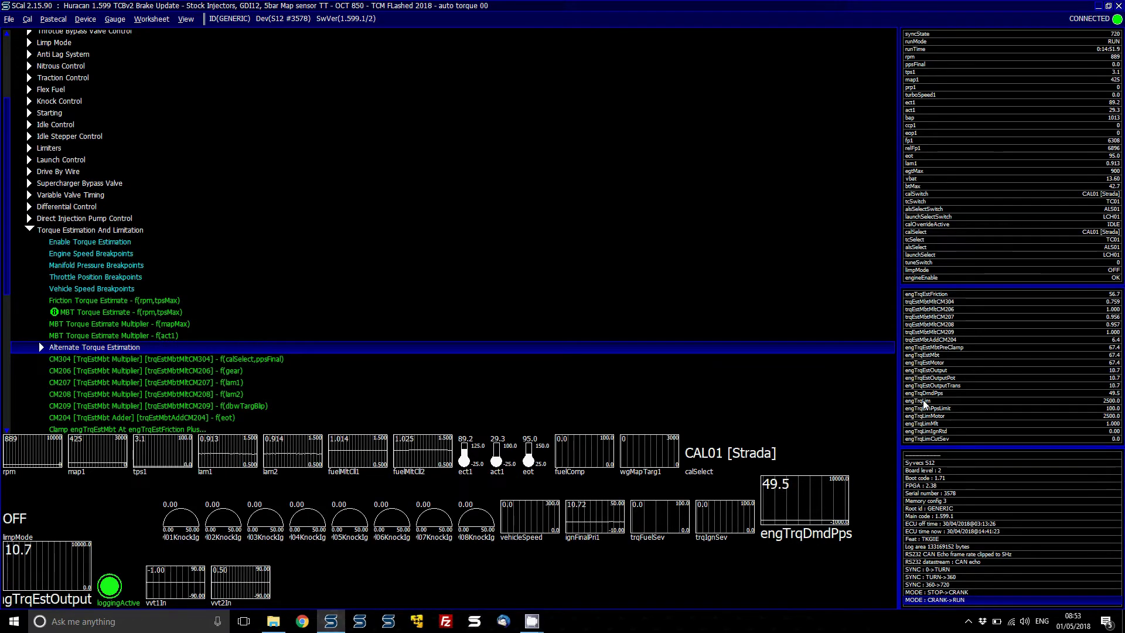
Step: Review the MBT torque multiplier maps from CM304 through CM209, ending on the dbwTargBlip multiplier
{"action": "key", "text": "Down"}
{"action": "key", "text": "Down"}
{"action": "key", "text": "Down"}
{"action": "key", "text": "Down"}
{"action": "key", "text": "Down"}
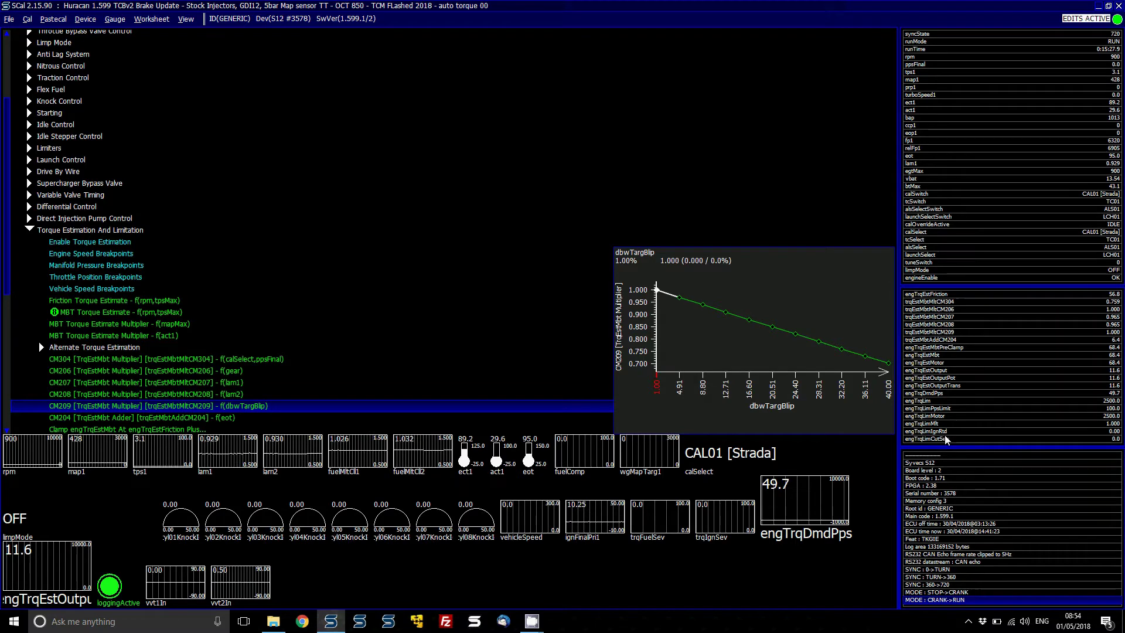
{"action": "key", "text": "Up"}
{"action": "key", "text": "Up"}
{"action": "key", "text": "Up"}
{"action": "key", "text": "Up"}
{"action": "key", "text": "Up"}
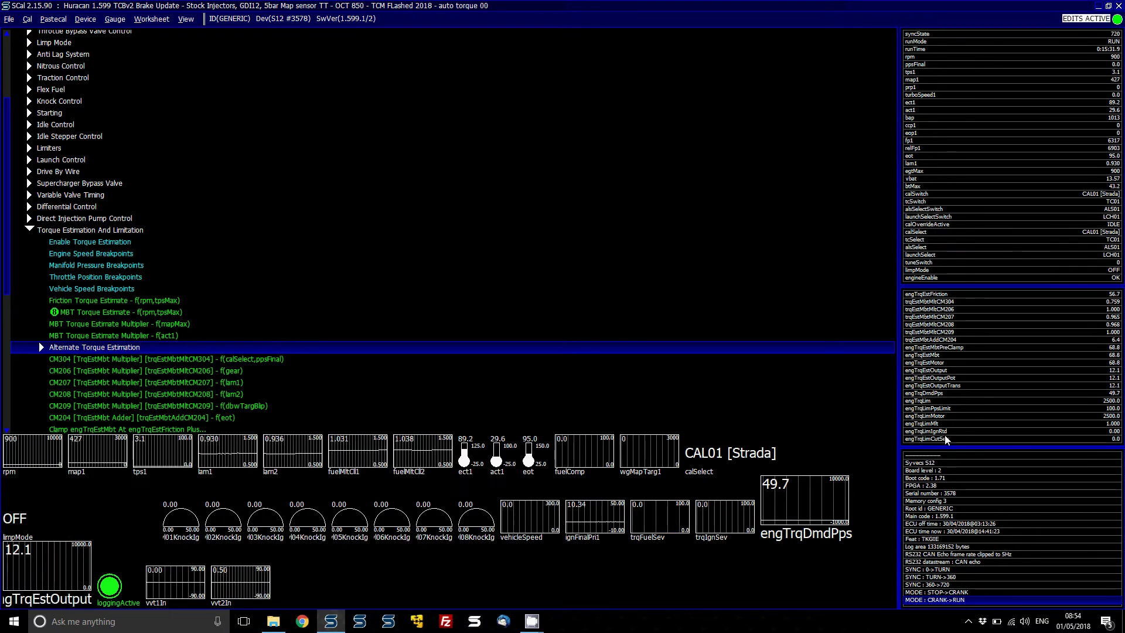
Step: Inspect the Use Fuel Flow To Estimate MBT Torque setting and the Thermal Efficiency Estimate map under Alternate Torque Estimation
{"action": "key", "text": "Right"}
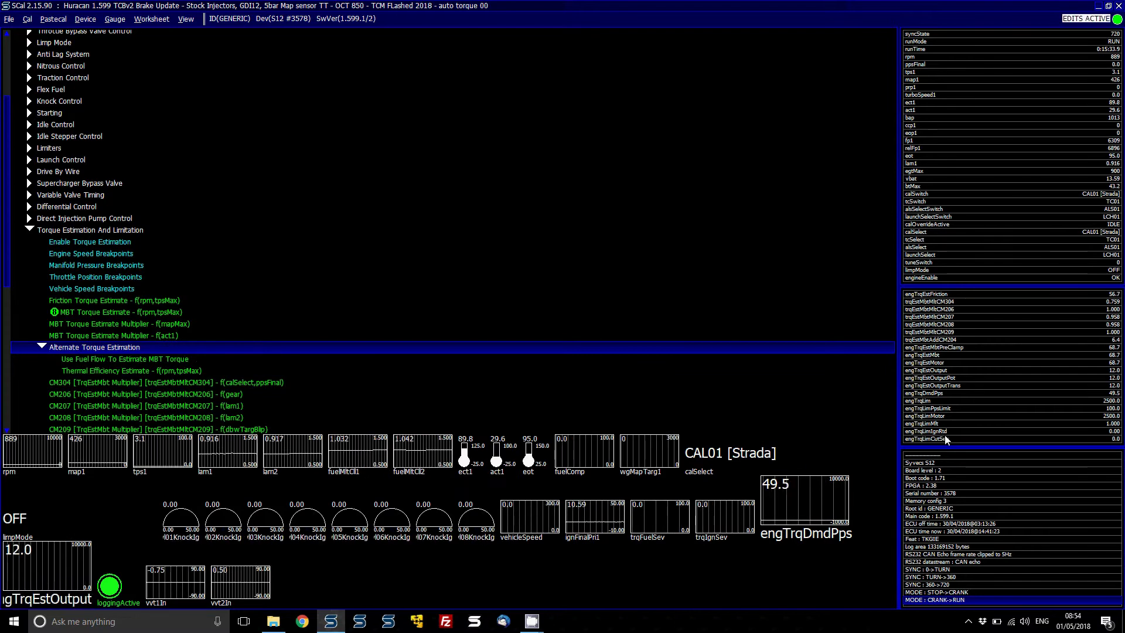
{"action": "key", "text": "Down"}
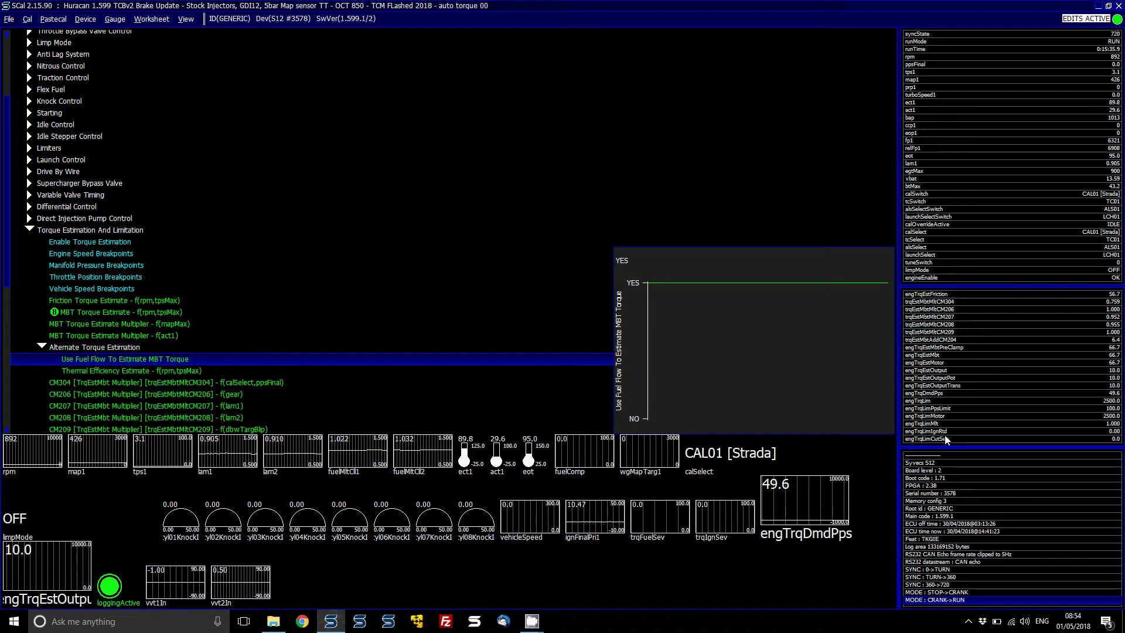
{"action": "key", "text": "Down"}
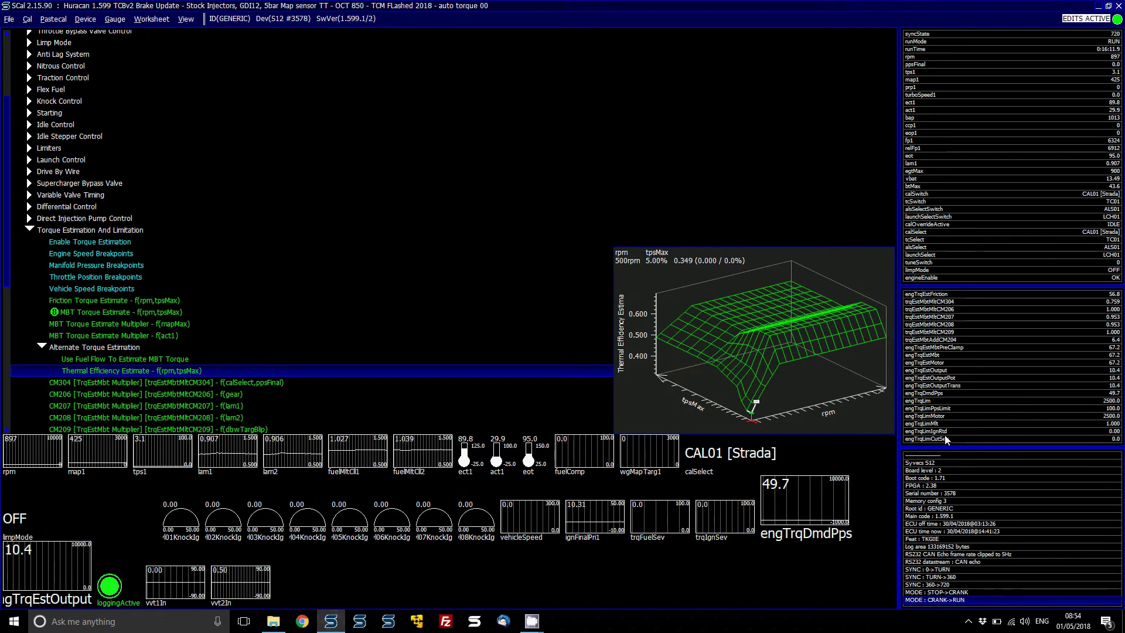
{"action": "key", "text": "Up"}
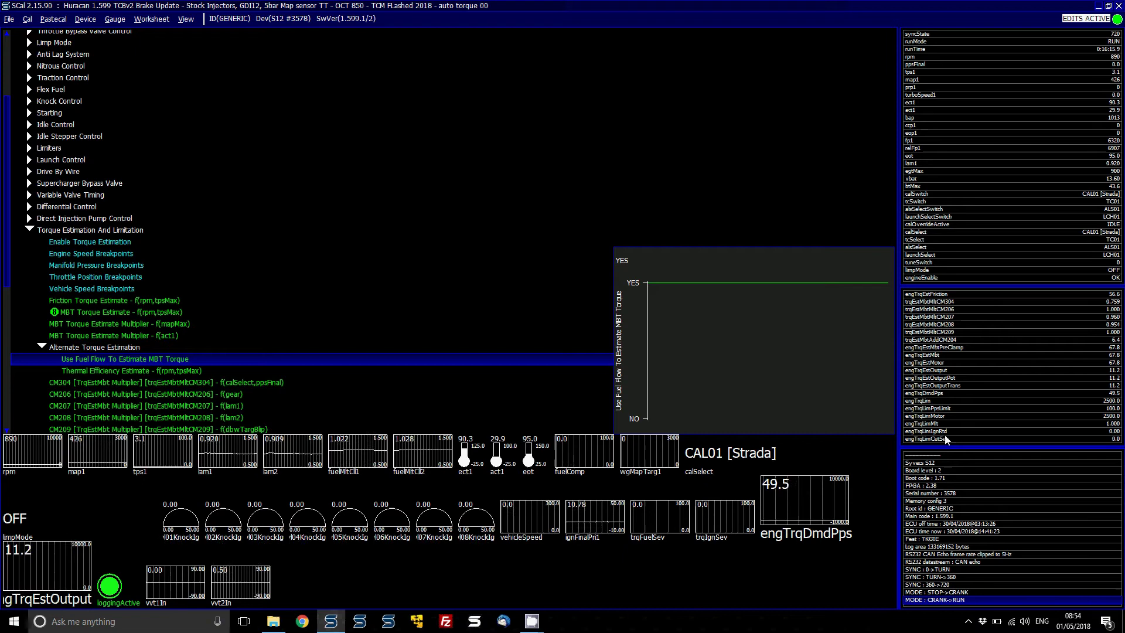
Step: Expand the Fuel Consumption group and inspect the Injector Consumption Scaling map
{"action": "key", "text": "Down"}
{"action": "key", "text": "Down"}
{"action": "key", "text": "Down"}
{"action": "key", "text": "Down"}
{"action": "key", "text": "Down"}
{"action": "key", "text": "Down"}
{"action": "key", "text": "Down"}
{"action": "key", "text": "Down"}
{"action": "key", "text": "Down"}
{"action": "key", "text": "Down"}
{"action": "key", "text": "Down"}
{"action": "key", "text": "Down"}
{"action": "key", "text": "Down"}
{"action": "key", "text": "Down"}
{"action": "key", "text": "Down"}
{"action": "key", "text": "Down"}
{"action": "key", "text": "Down"}
{"action": "key", "text": "Down"}
{"action": "key", "text": "Down"}
{"action": "key", "text": "Down"}
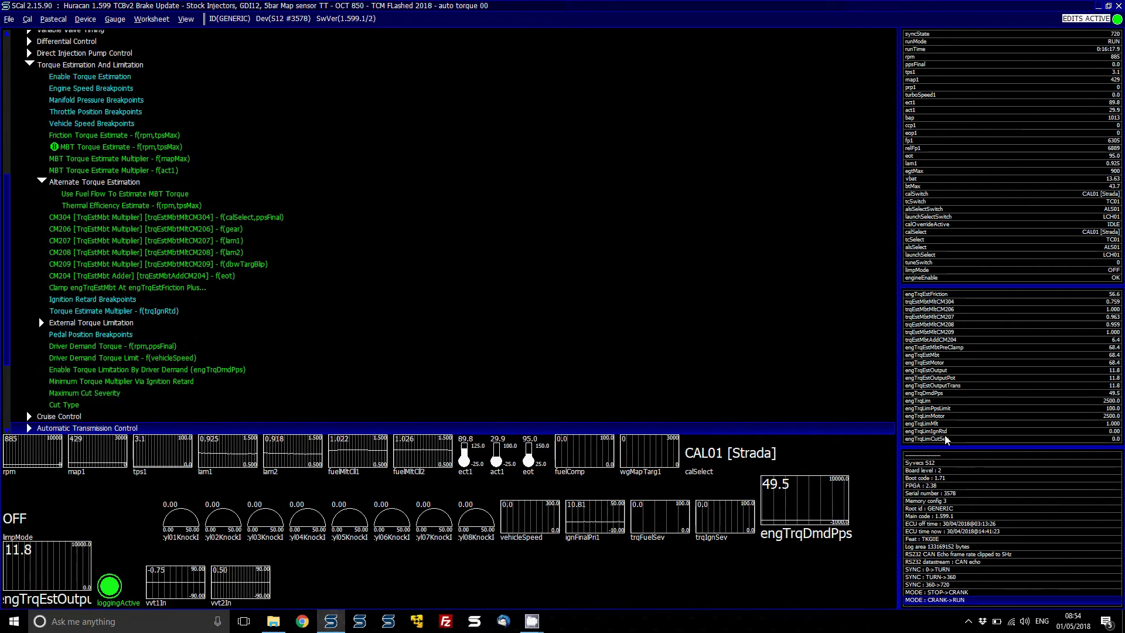
{"action": "key", "text": "Down"}
{"action": "key", "text": "Down"}
{"action": "key", "text": "Down"}
{"action": "key", "text": "Down"}
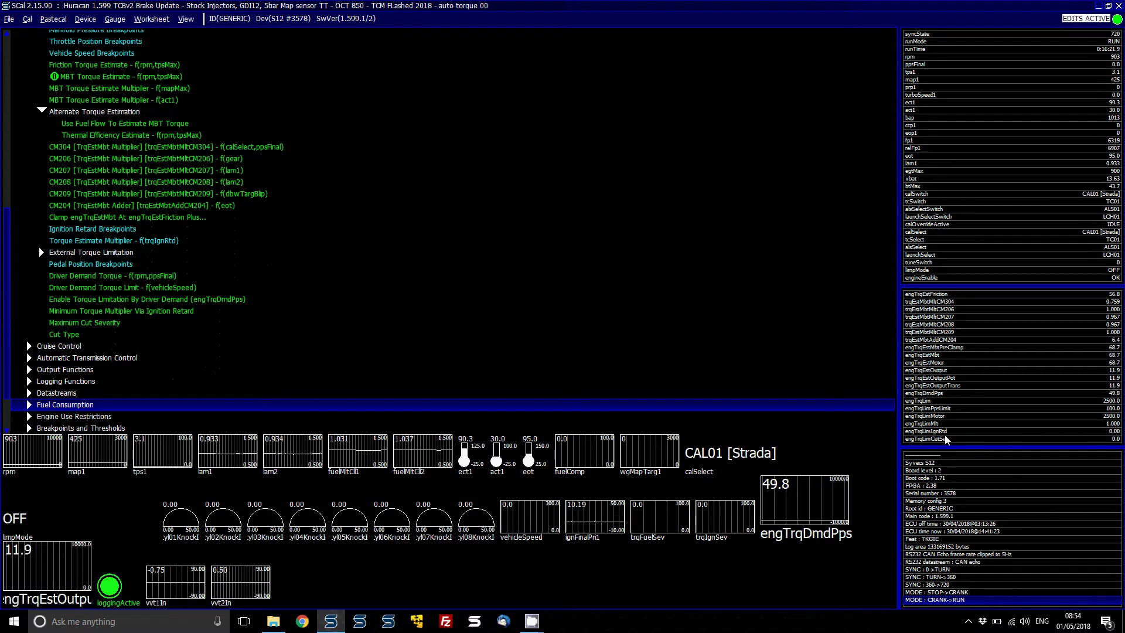
{"action": "key", "text": "Right"}
{"action": "key", "text": "Down"}
{"action": "key", "text": "Return"}
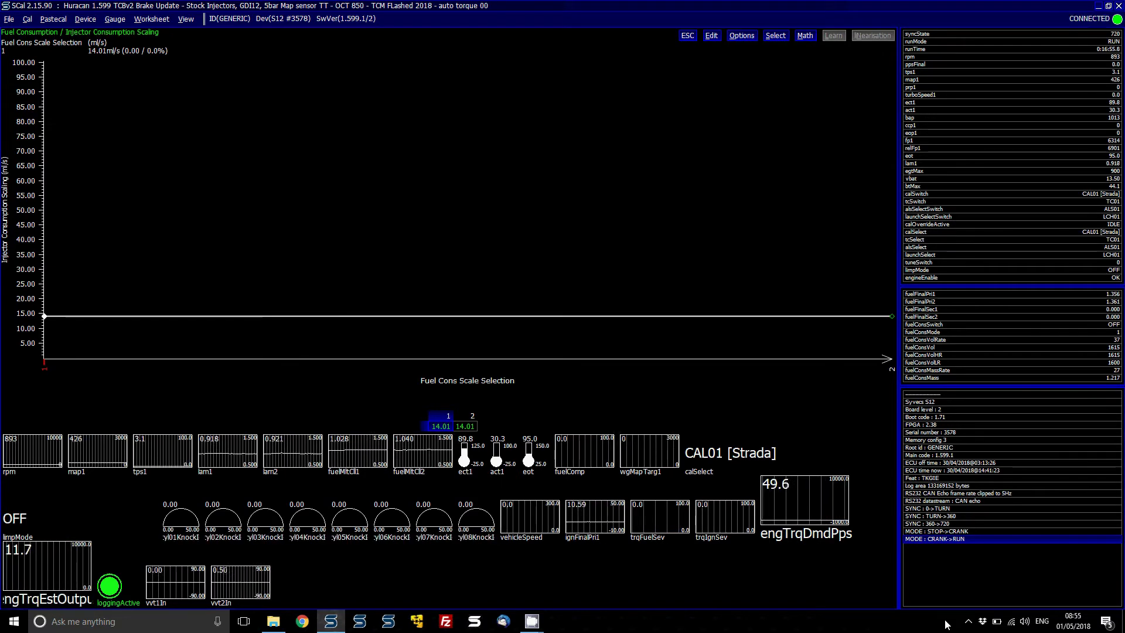
{"action": "key", "text": "Escape"}
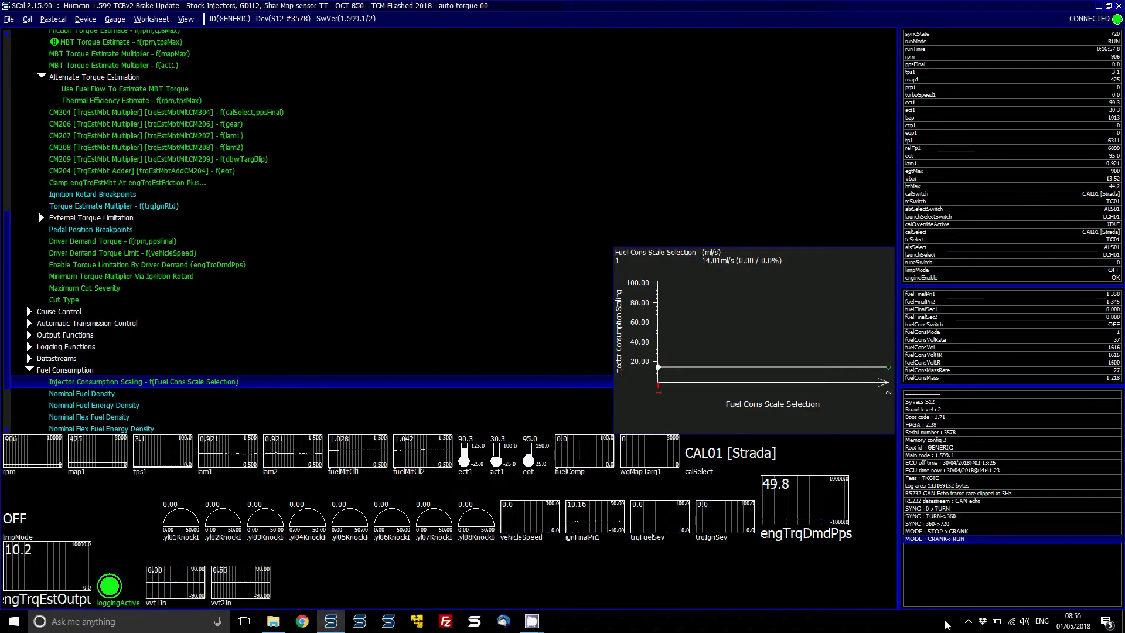
Step: Examine the nominal fuel density and energy density settings for both standard and flex fuel
{"action": "key", "text": "Down"}
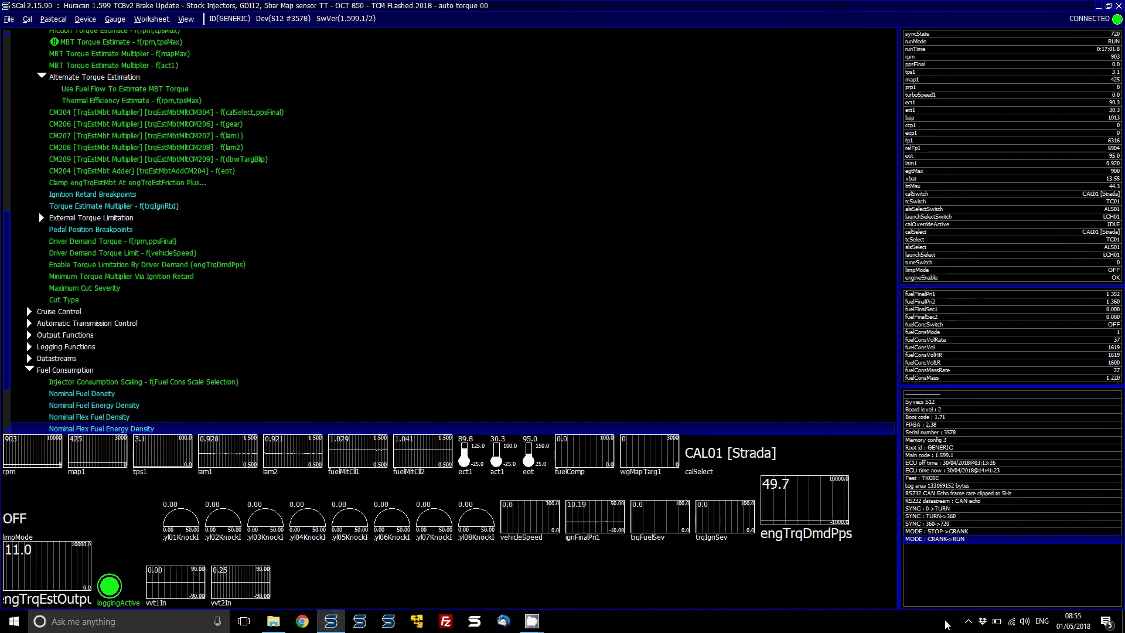
{"action": "key", "text": "Down"}
{"action": "key", "text": "Down"}
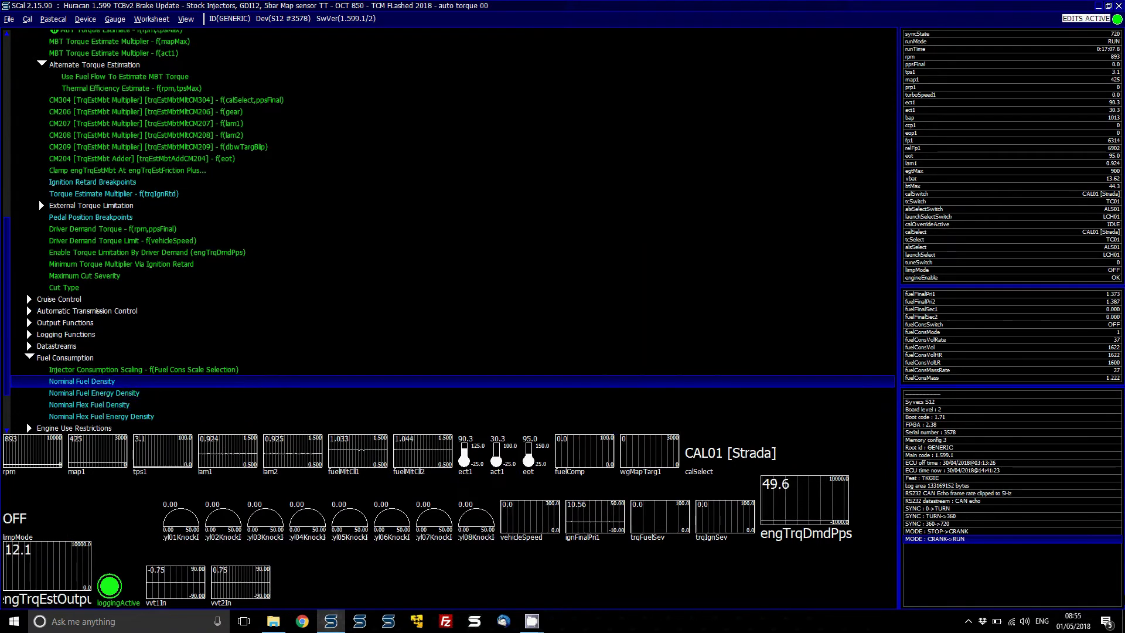
{"action": "key", "text": "Up"}
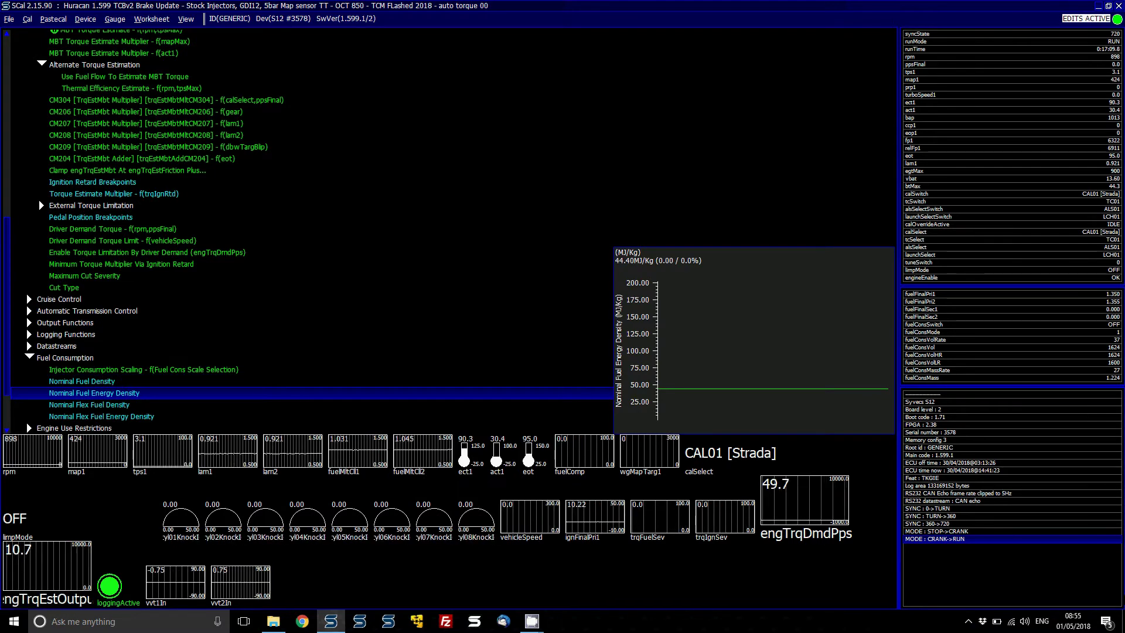
{"action": "key", "text": "Down"}
{"action": "key", "text": "Down"}
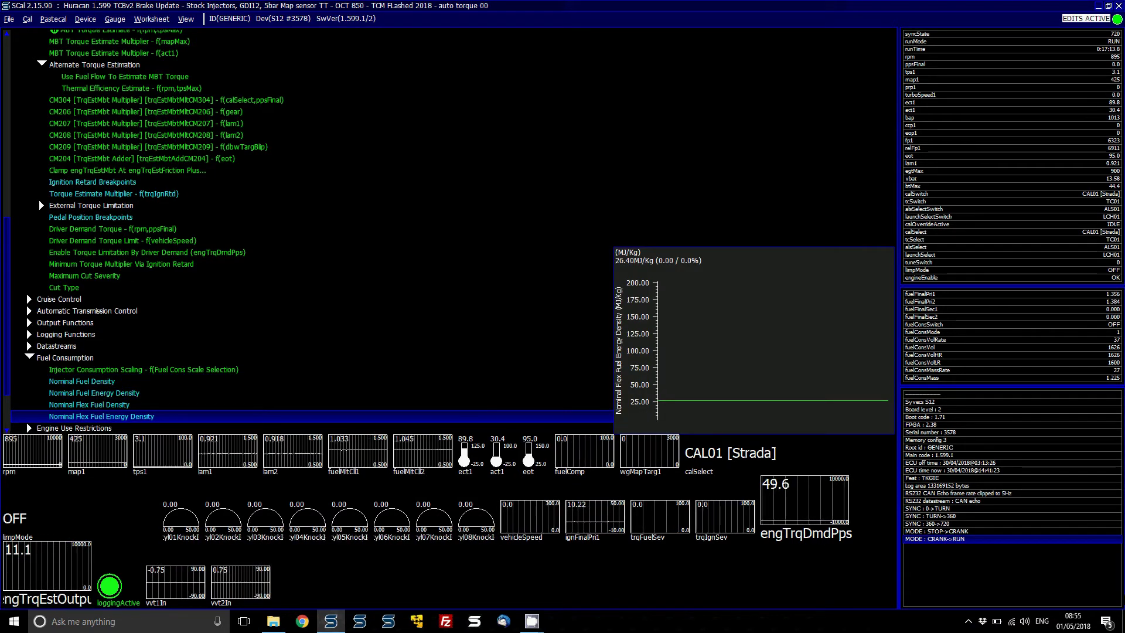
Step: Collapse the Fuel Consumption group and return to the Alternate Torque Estimation group
{"action": "key", "text": "Up"}
{"action": "key", "text": "Up"}
{"action": "key", "text": "Up"}
{"action": "key", "text": "Up"}
{"action": "key", "text": "Up"}
{"action": "key", "text": "Left"}
{"action": "key", "text": "Up"}
{"action": "key", "text": "Up"}
{"action": "key", "text": "Up"}
{"action": "key", "text": "Up"}
{"action": "key", "text": "Up"}
{"action": "key", "text": "Up"}
{"action": "key", "text": "Up"}
{"action": "key", "text": "Up"}
{"action": "key", "text": "Up"}
{"action": "key", "text": "Up"}
{"action": "key", "text": "Up"}
{"action": "key", "text": "Up"}
{"action": "key", "text": "Up"}
{"action": "key", "text": "Up"}
{"action": "key", "text": "Up"}
{"action": "key", "text": "Up"}
{"action": "key", "text": "Up"}
{"action": "key", "text": "Up"}
{"action": "key", "text": "Up"}
{"action": "key", "text": "Up"}
{"action": "key", "text": "Up"}
{"action": "key", "text": "Up"}
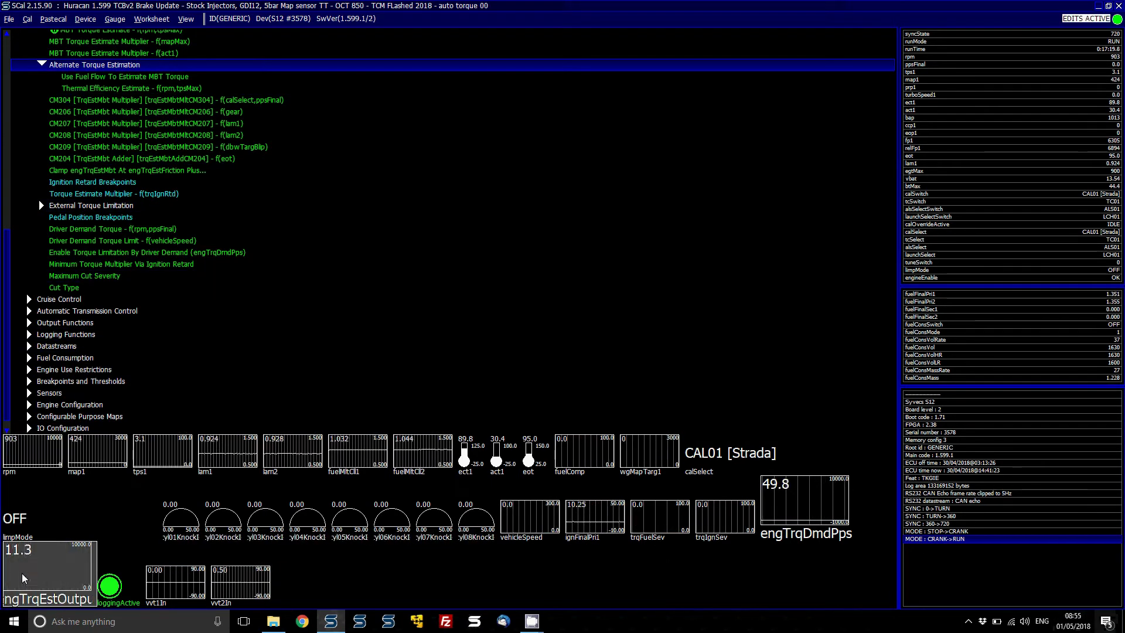
Step: Set both Injector Consumption Scaling values under Fuel Consumption to 8 ml/s
{"action": "left_click", "coordinate": [120, 323]}
{"action": "key", "text": "Down"}
{"action": "key", "text": "Down"}
{"action": "key", "text": "Down"}
{"action": "key", "text": "Right"}
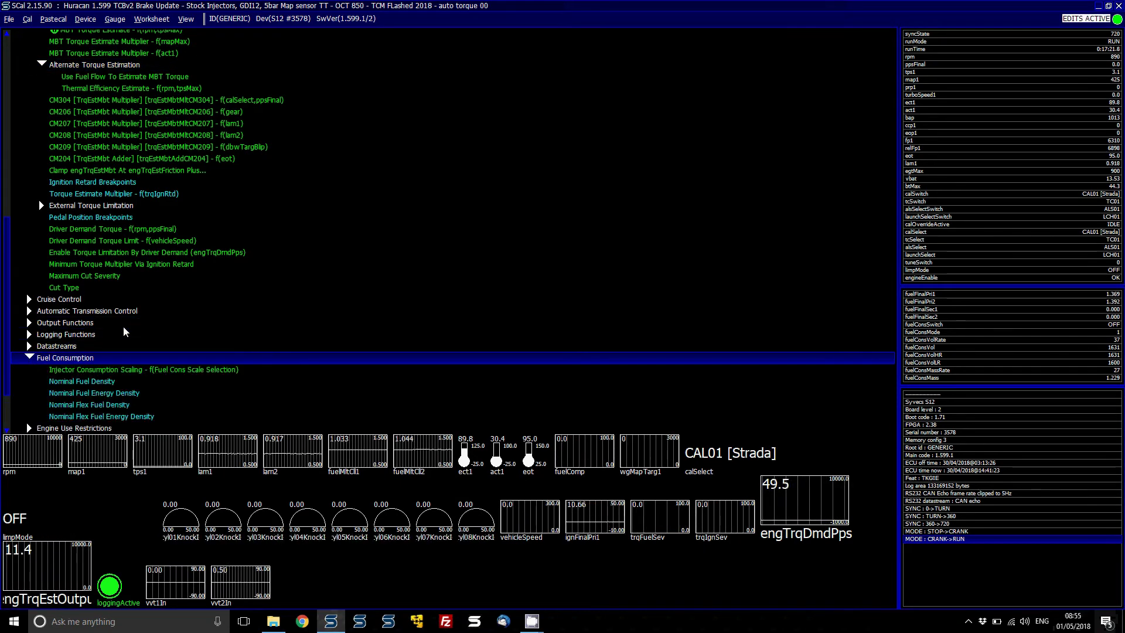
{"action": "key", "text": "Down"}
{"action": "key", "text": "Return"}
{"action": "type", "text": "8"}
{"action": "key", "text": "Return"}
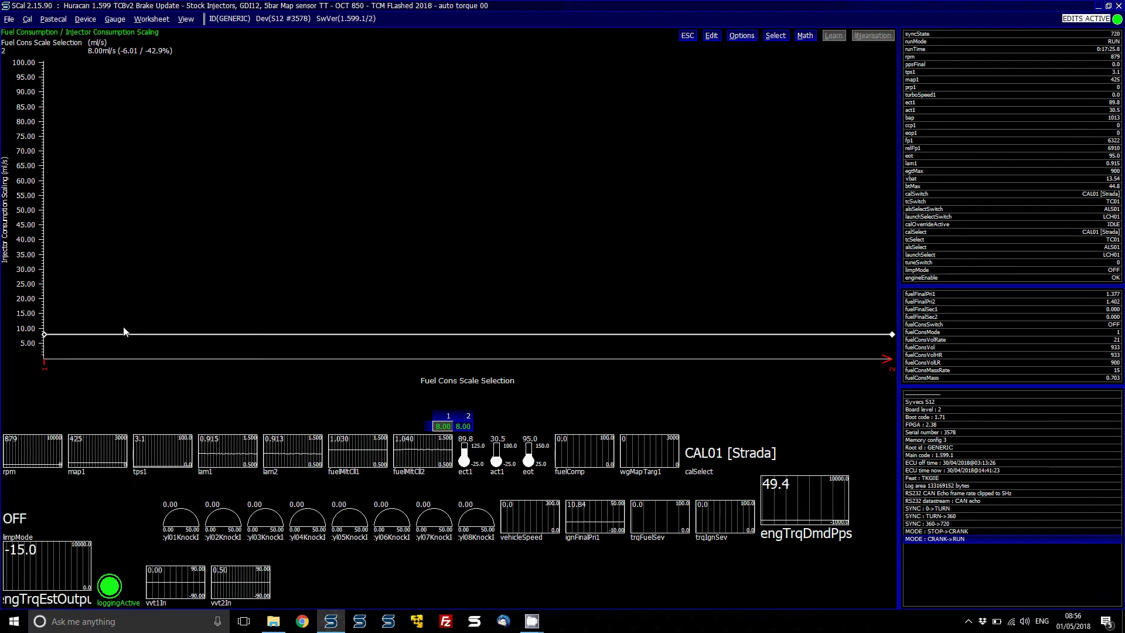
Step: Undo the injector consumption scaling change and close the map
{"action": "key", "text": "ctrl+z"}
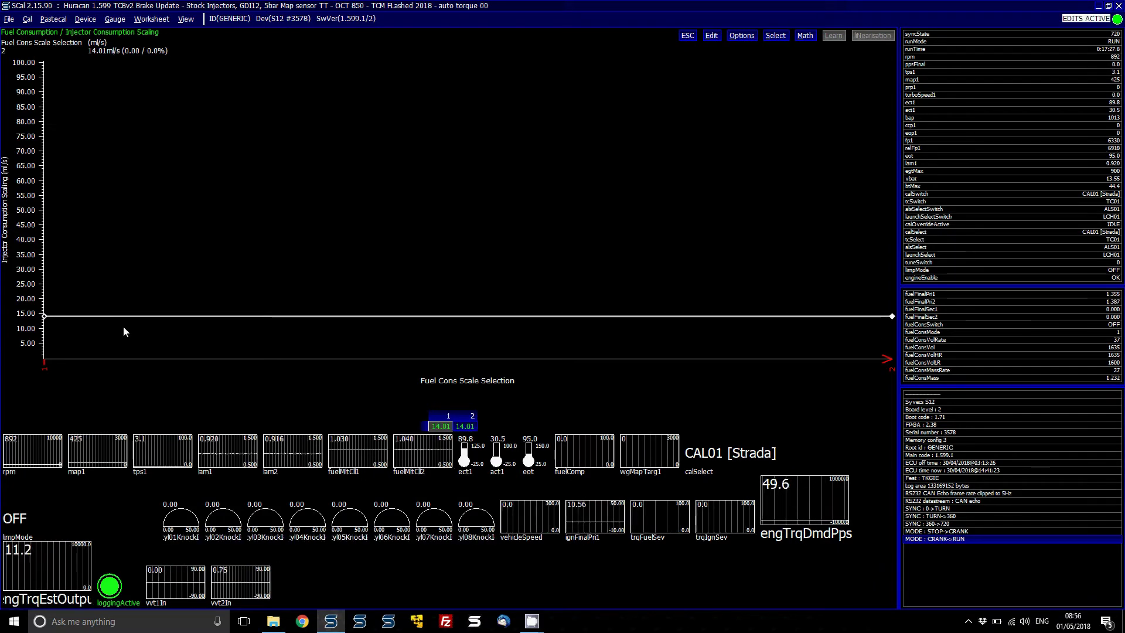
{"action": "key", "text": "Escape"}
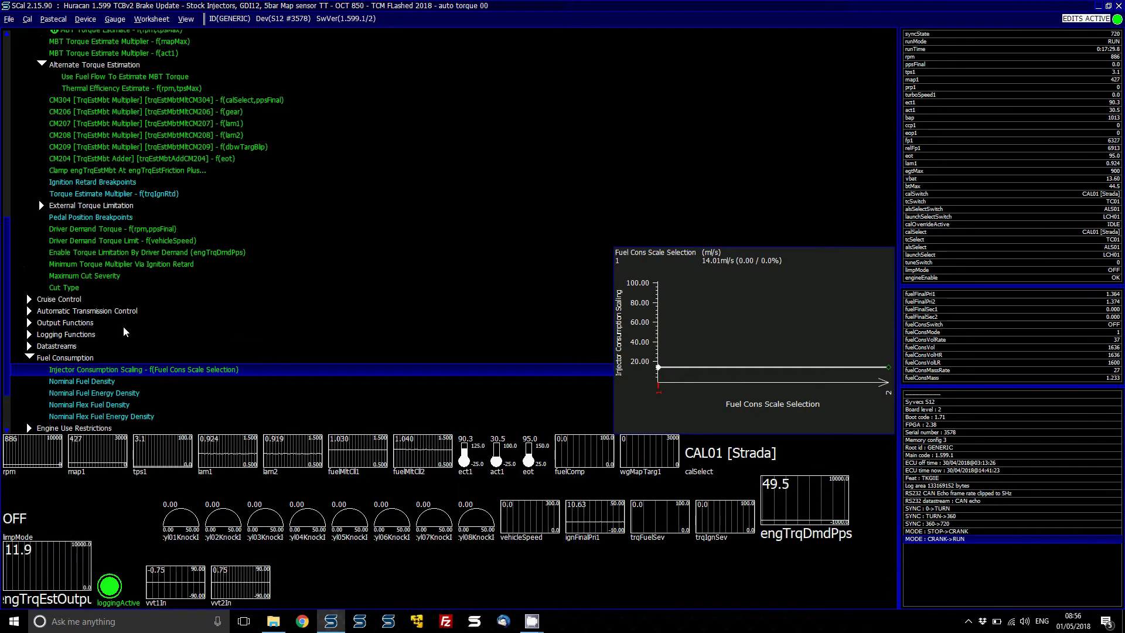
{"action": "key", "text": "XF86AudioRaiseVolume"}
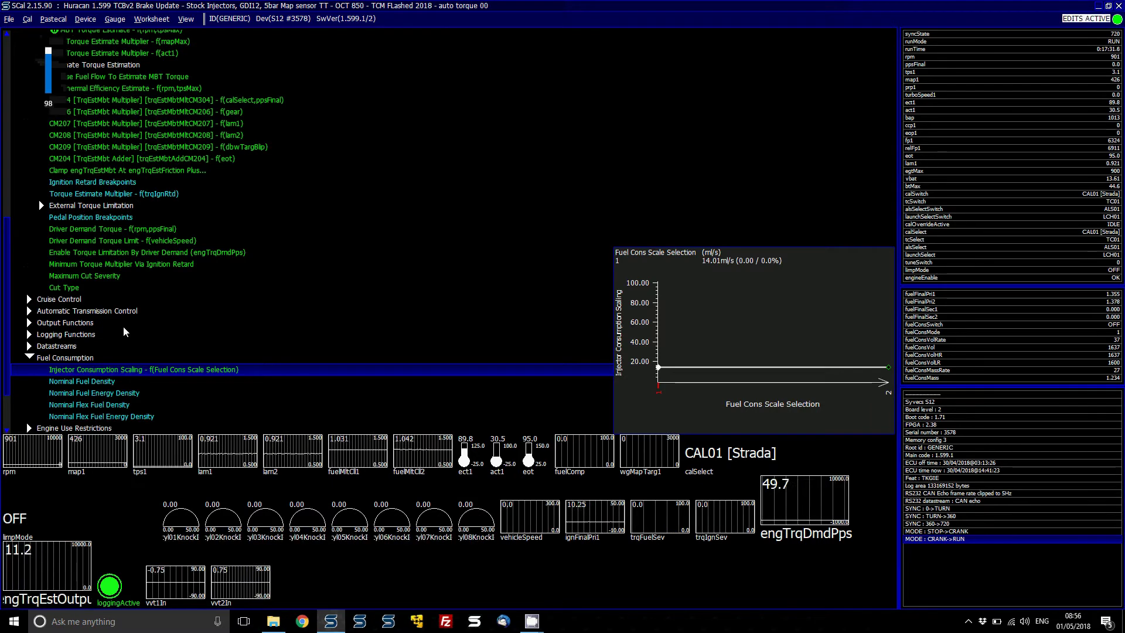
Step: Multiply the lowest rpm and throttle cells of the Base Injection Time 1 map by 1.3
{"action": "key", "text": "Return"}
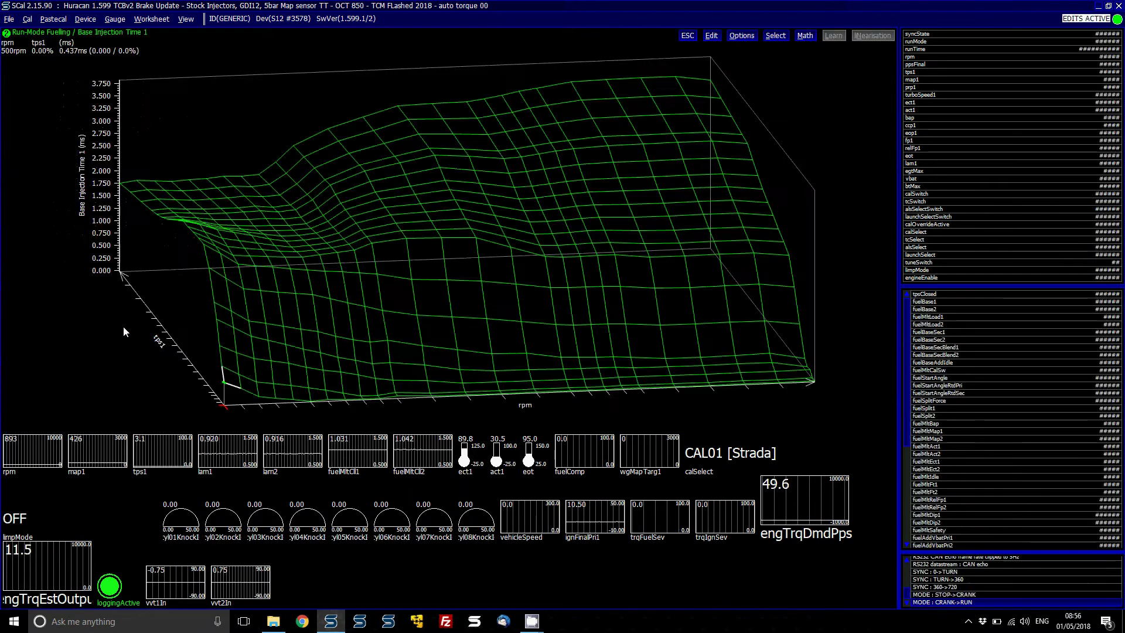
{"action": "left_click_drag", "start_coordinate": [262, 399], "coordinate": [206, 342]}
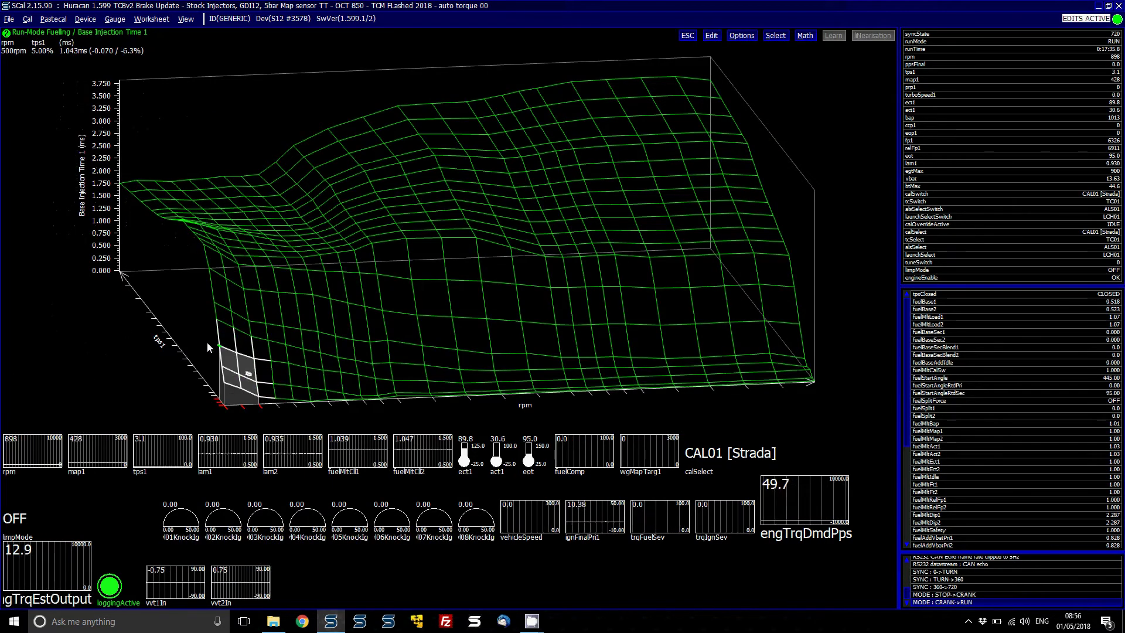
{"action": "key", "text": "asterisk"}
{"action": "type", "text": "1.3"}
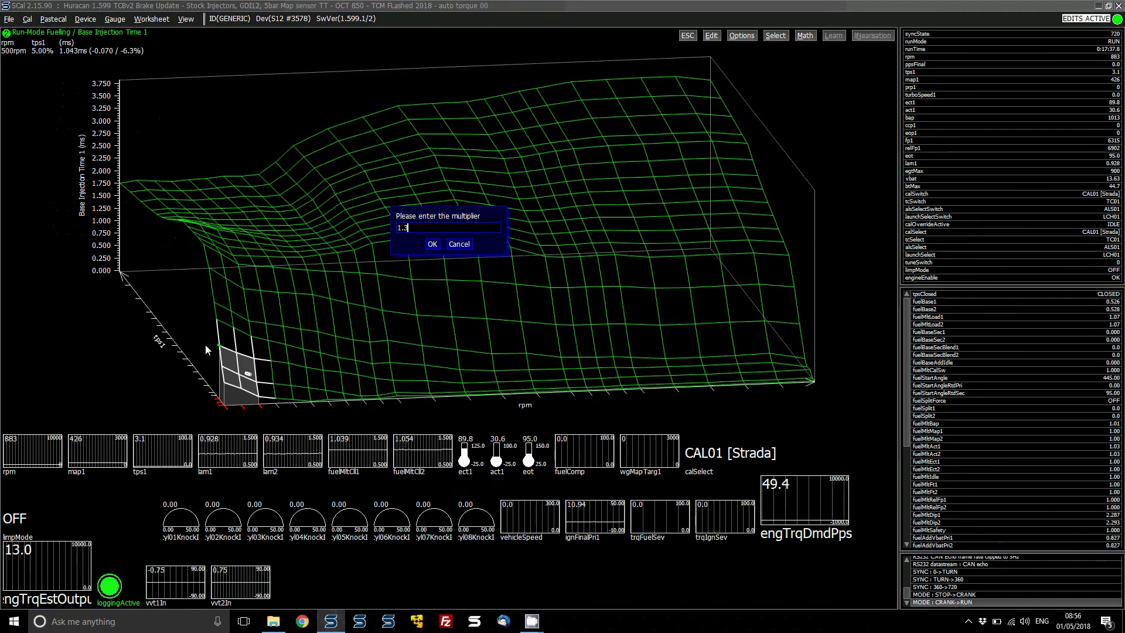
{"action": "key", "text": "Return"}
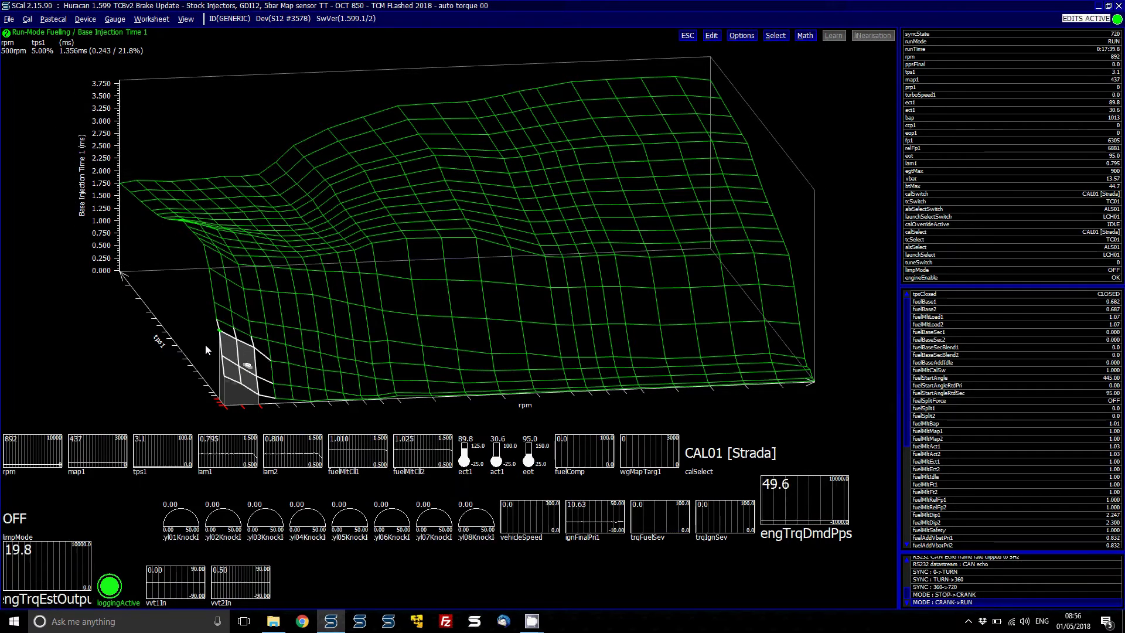
Step: Undo the base injection time multiplication, close the map and collapse the Run-Mode Fuelling group
{"action": "key", "text": "ctrl+z"}
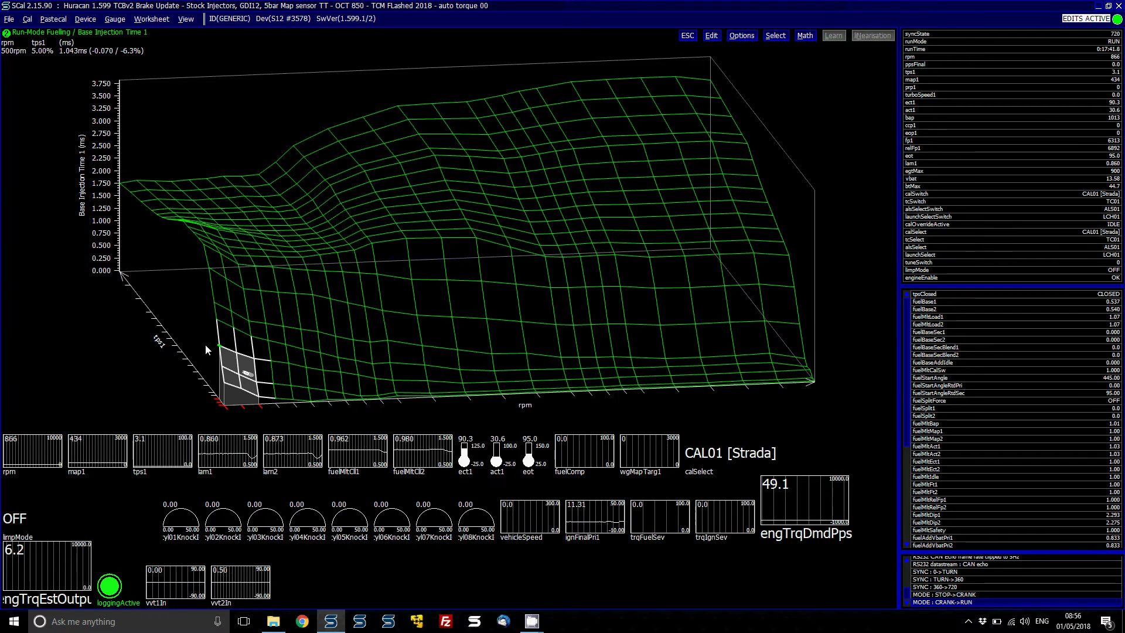
{"action": "key", "text": "Escape"}
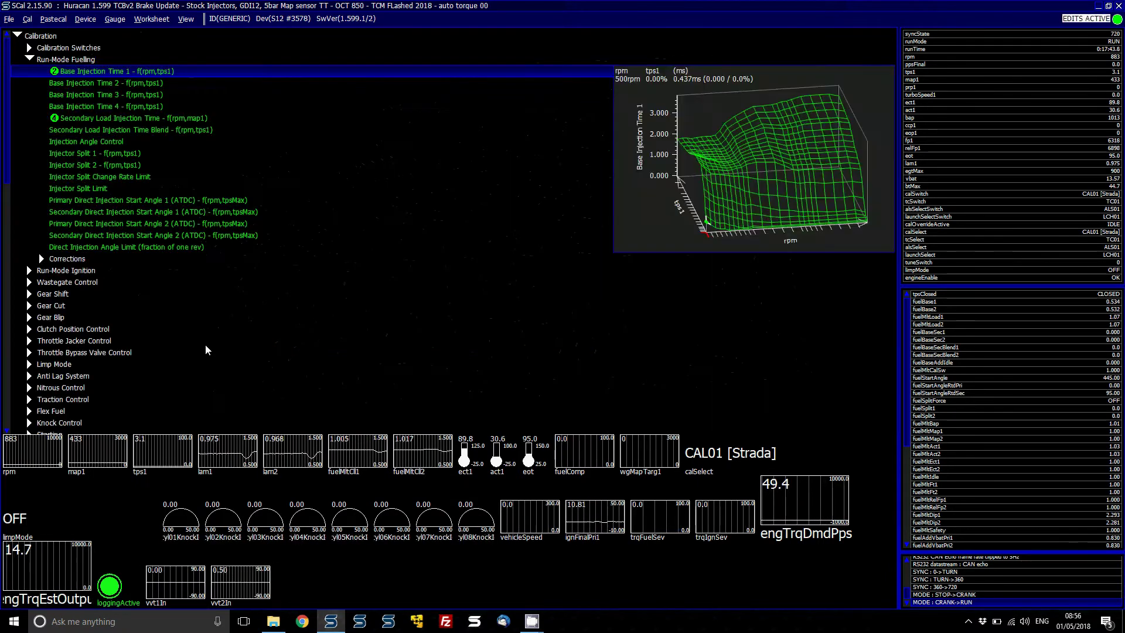
{"action": "key", "text": "Escape"}
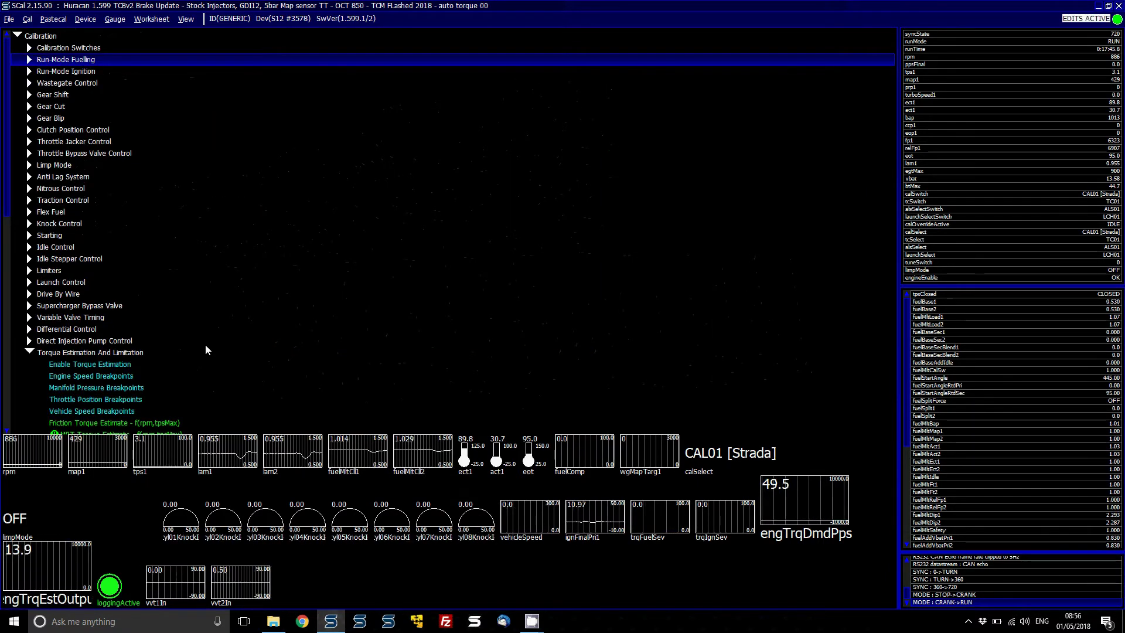
Step: Return to the Fuel Consumption group, expand it and preview the Injector Consumption Scaling map
{"action": "key", "text": "Down"}
{"action": "key", "text": "Down"}
{"action": "key", "text": "Down"}
{"action": "key", "text": "Down"}
{"action": "key", "text": "Down"}
{"action": "key", "text": "Down"}
{"action": "key", "text": "Down"}
{"action": "key", "text": "Down"}
{"action": "key", "text": "Down"}
{"action": "key", "text": "Down"}
{"action": "key", "text": "Down"}
{"action": "key", "text": "Down"}
{"action": "key", "text": "Down"}
{"action": "key", "text": "Down"}
{"action": "key", "text": "Down"}
{"action": "key", "text": "Down"}
{"action": "key", "text": "Down"}
{"action": "key", "text": "Down"}
{"action": "key", "text": "Down"}
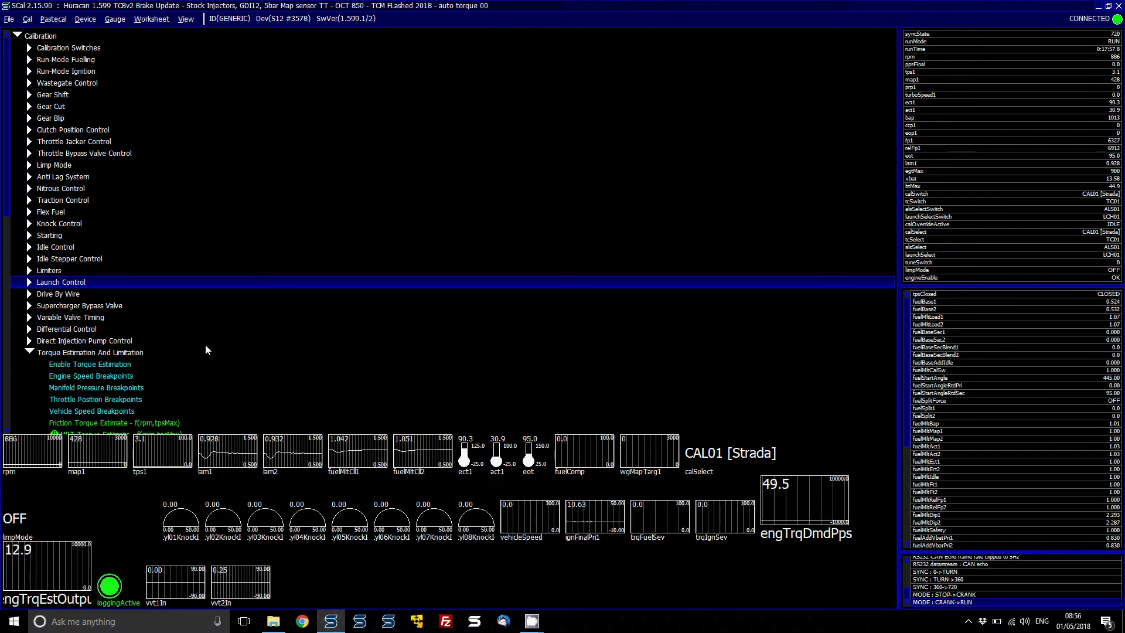
{"action": "key", "text": "Down"}
{"action": "key", "text": "Down"}
{"action": "key", "text": "Down"}
{"action": "key", "text": "Down"}
{"action": "key", "text": "Down"}
{"action": "key", "text": "Down"}
{"action": "key", "text": "Down"}
{"action": "key", "text": "Down"}
{"action": "key", "text": "Down"}
{"action": "key", "text": "Down"}
{"action": "key", "text": "Down"}
{"action": "key", "text": "Down"}
{"action": "key", "text": "Down"}
{"action": "key", "text": "Down"}
{"action": "key", "text": "Down"}
{"action": "key", "text": "Down"}
{"action": "key", "text": "Down"}
{"action": "key", "text": "Down"}
{"action": "key", "text": "Down"}
{"action": "key", "text": "Down"}
{"action": "key", "text": "Down"}
{"action": "key", "text": "Down"}
{"action": "key", "text": "Down"}
{"action": "key", "text": "Down"}
{"action": "key", "text": "Down"}
{"action": "key", "text": "Down"}
{"action": "key", "text": "Down"}
{"action": "key", "text": "Down"}
{"action": "key", "text": "Down"}
{"action": "key", "text": "Down"}
{"action": "key", "text": "Down"}
{"action": "key", "text": "Down"}
{"action": "key", "text": "Down"}
{"action": "key", "text": "Down"}
{"action": "key", "text": "Down"}
{"action": "key", "text": "Down"}
{"action": "key", "text": "Down"}
{"action": "key", "text": "Down"}
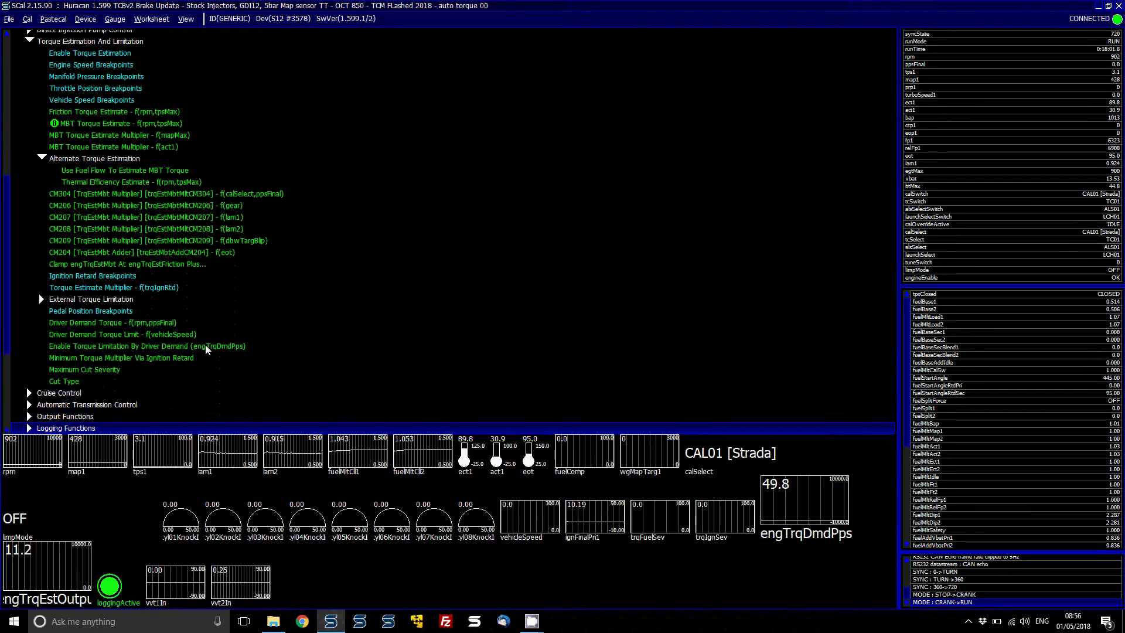
{"action": "key", "text": "Down"}
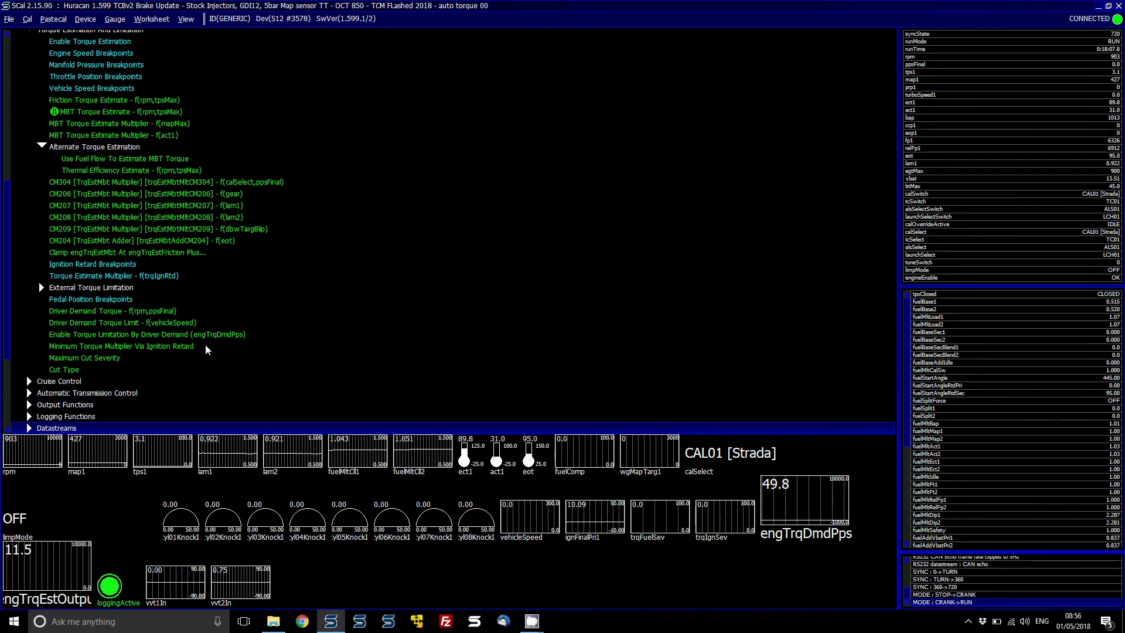
{"action": "key", "text": "Down"}
{"action": "key", "text": "Right"}
{"action": "key", "text": "Down"}
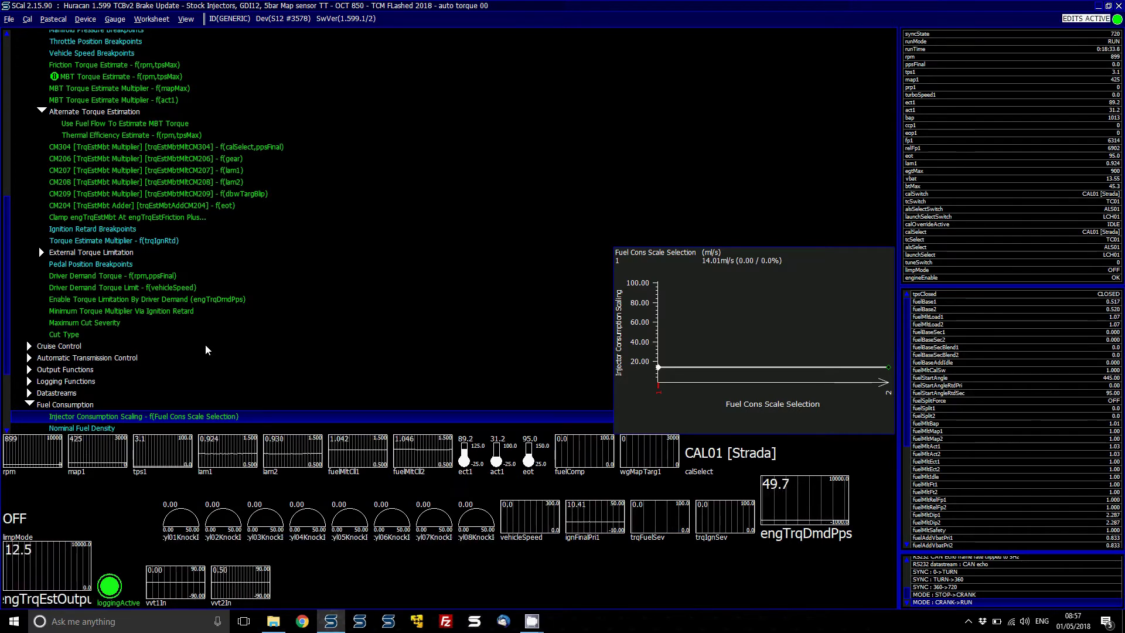
Step: Clear the existing gauges from the display and add gauges for ClutchAPress_U19 and ClutchBPress_U20
{"action": "key", "text": "alt+g"}
{"action": "key", "text": "h"}
{"action": "key", "text": "alt+g"}
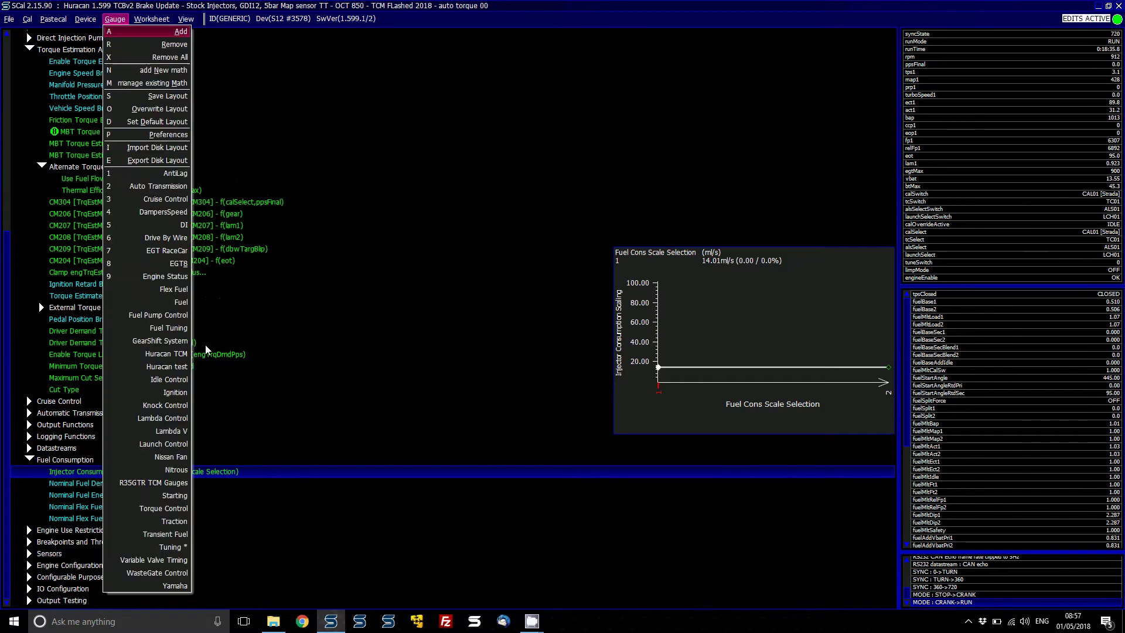
{"action": "type", "text": "aclut"}
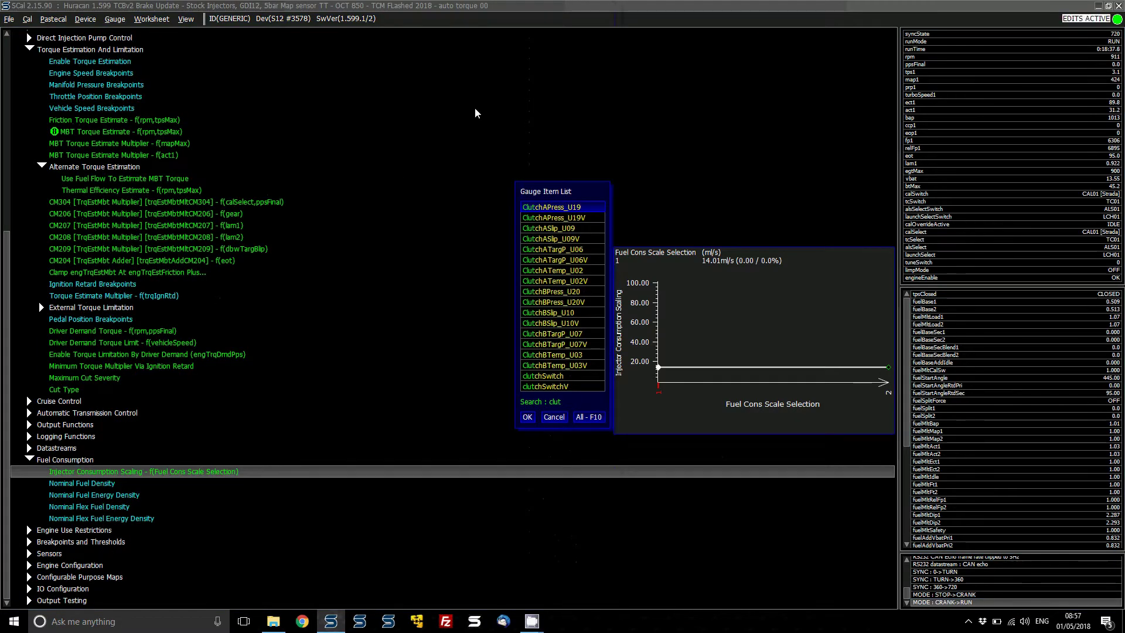
{"action": "left_click", "coordinate": [573, 293]}
{"action": "key", "text": "Return"}
{"action": "key", "text": "Down"}
{"action": "key", "text": "Down"}
{"action": "key", "text": "Down"}
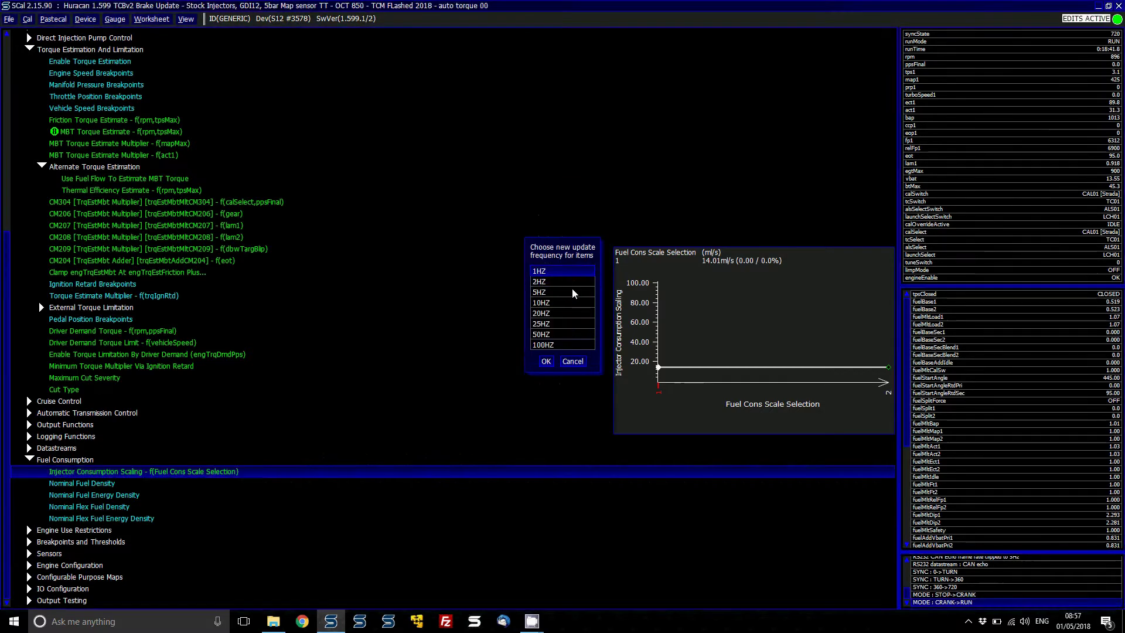
{"action": "key", "text": "Return"}
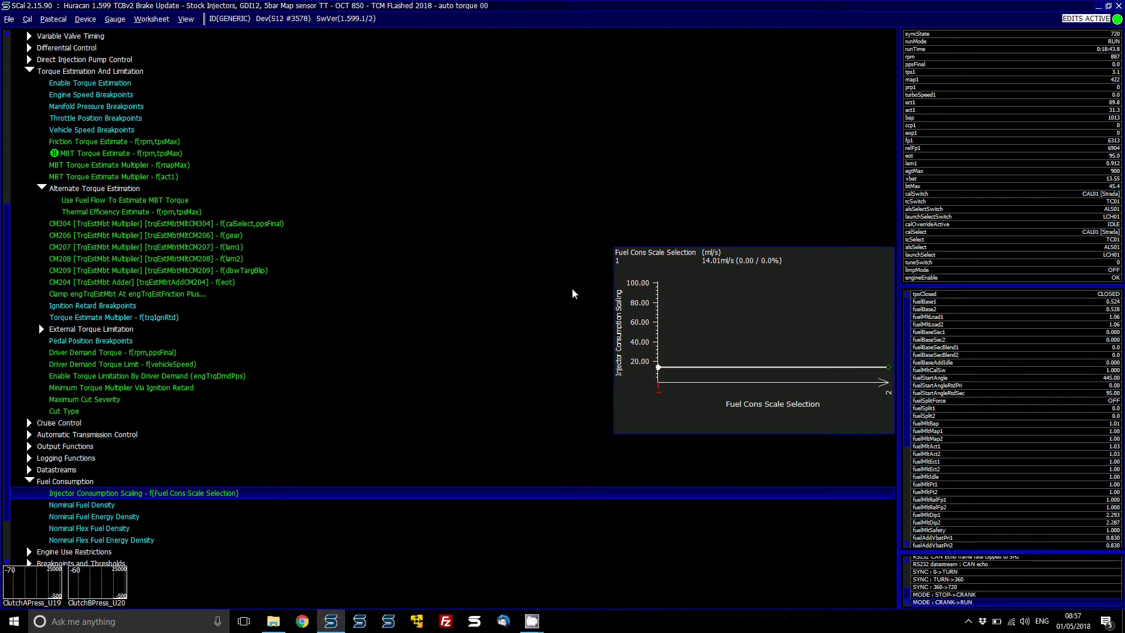
Step: Add a Trace gauge for engTrqEstOutputTrans beside the clutch pressure gauges
{"action": "key", "text": "alt+g"}
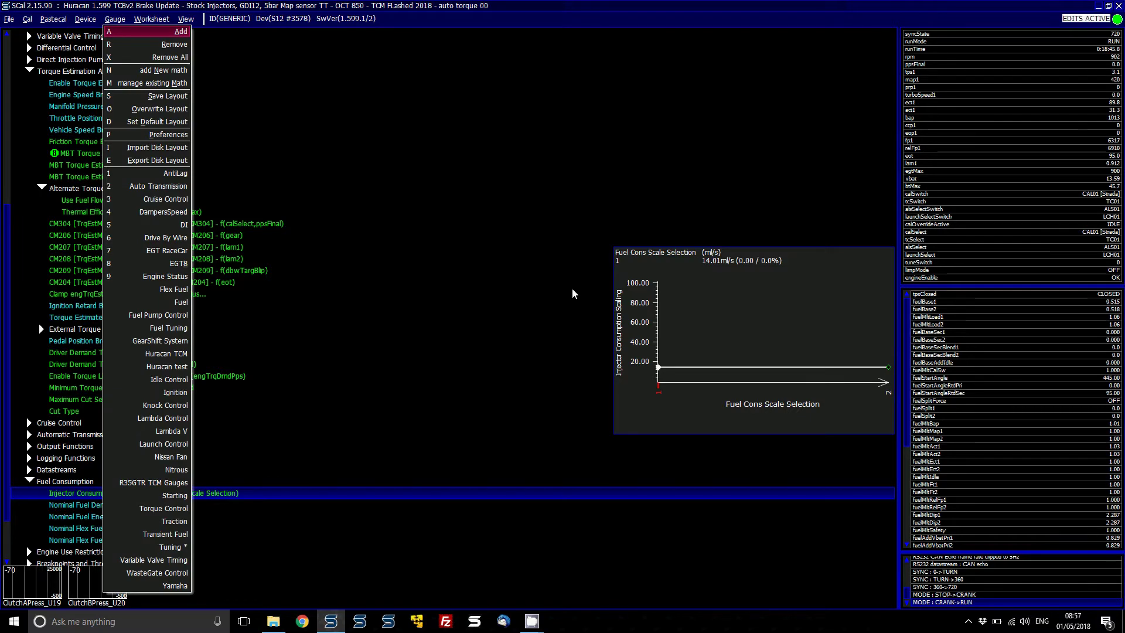
{"action": "key", "text": "Return"}
{"action": "type", "text": "eng"}
{"action": "key", "text": "Down"}
{"action": "key", "text": "Down"}
{"action": "key", "text": "Down"}
{"action": "key", "text": "Down"}
{"action": "key", "text": "Down"}
{"action": "key", "text": "Down"}
{"action": "key", "text": "Down"}
{"action": "key", "text": "Down"}
{"action": "key", "text": "Down"}
{"action": "key", "text": "Down"}
{"action": "key", "text": "Down"}
{"action": "key", "text": "Up"}
{"action": "key", "text": "Return"}
{"action": "key", "text": "Down"}
{"action": "key", "text": "Down"}
{"action": "key", "text": "Down"}
{"action": "key", "text": "Down"}
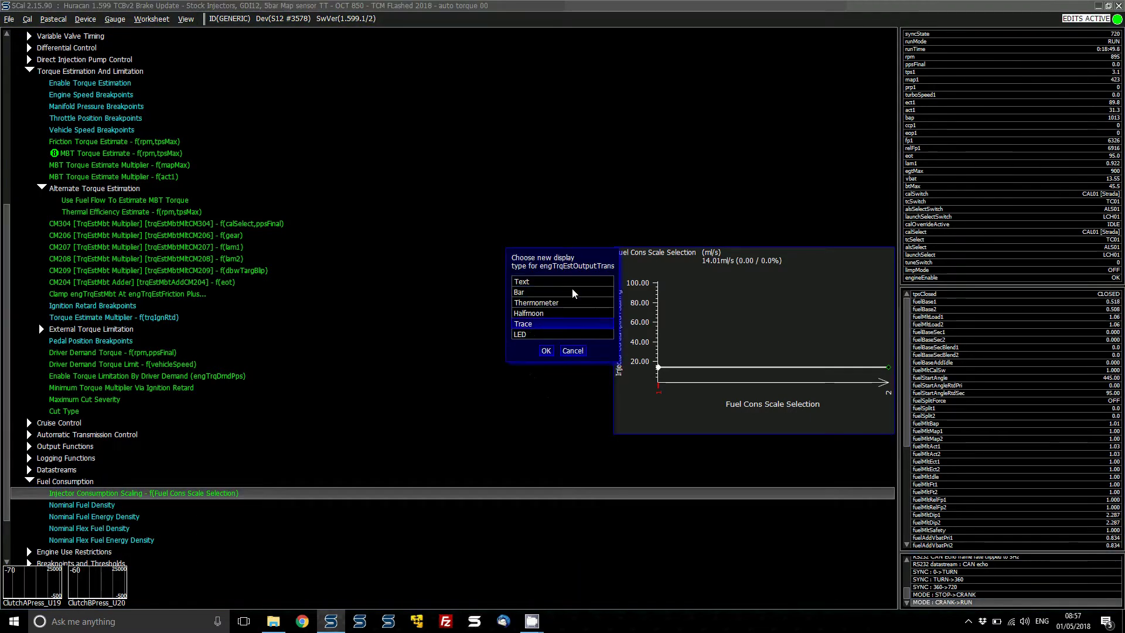
{"action": "key", "text": "Return"}
Step: Add a Trace gauge for engTrqLim and enlarge the gauges
{"action": "key", "text": "alt+g"}
{"action": "key", "text": "Escape"}
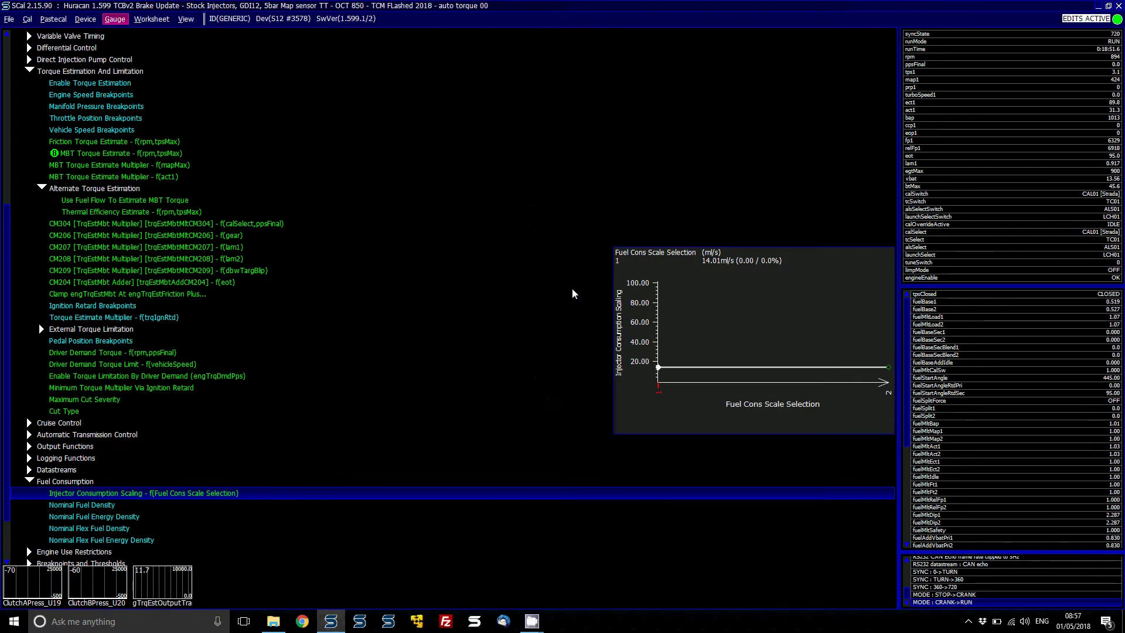
{"action": "key", "text": "Return"}
{"action": "key", "text": "Return"}
{"action": "key", "text": "Down"}
{"action": "key", "text": "Down"}
{"action": "key", "text": "Down"}
{"action": "key", "text": "Down"}
{"action": "key", "text": "Down"}
{"action": "key", "text": "Down"}
{"action": "key", "text": "Down"}
{"action": "key", "text": "Down"}
{"action": "key", "text": "Down"}
{"action": "key", "text": "Down"}
{"action": "key", "text": "Down"}
{"action": "key", "text": "Down"}
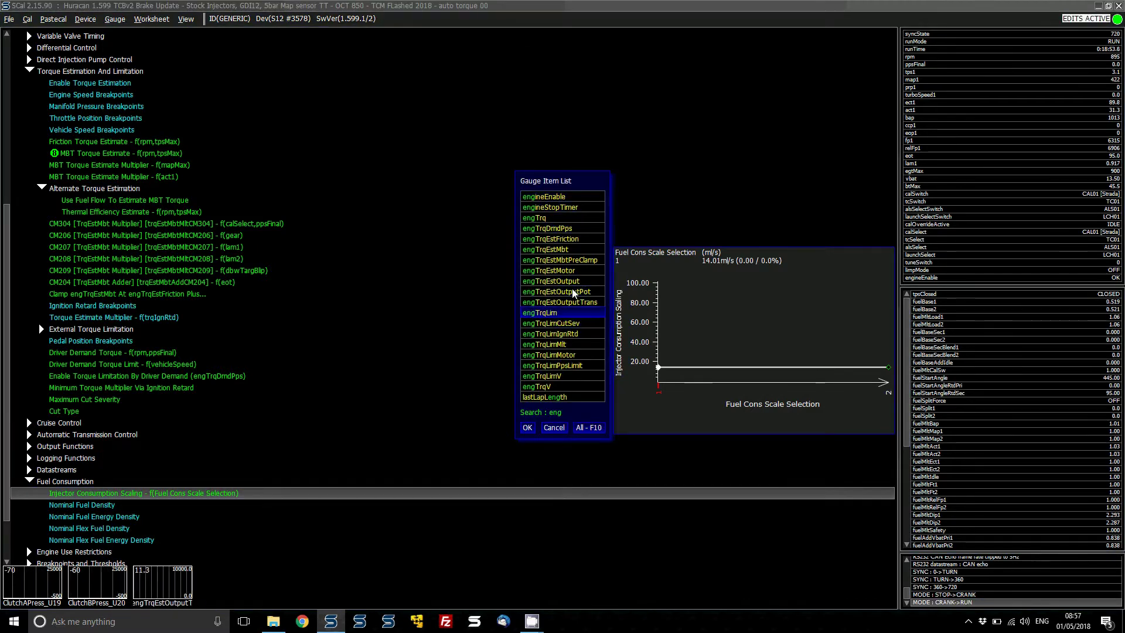
{"action": "key", "text": "Up"}
{"action": "key", "text": "Return"}
{"action": "key", "text": "Down"}
{"action": "key", "text": "Down"}
{"action": "key", "text": "Down"}
{"action": "key", "text": "Return"}
{"action": "key", "text": "Down"}
{"action": "key", "text": "Return"}
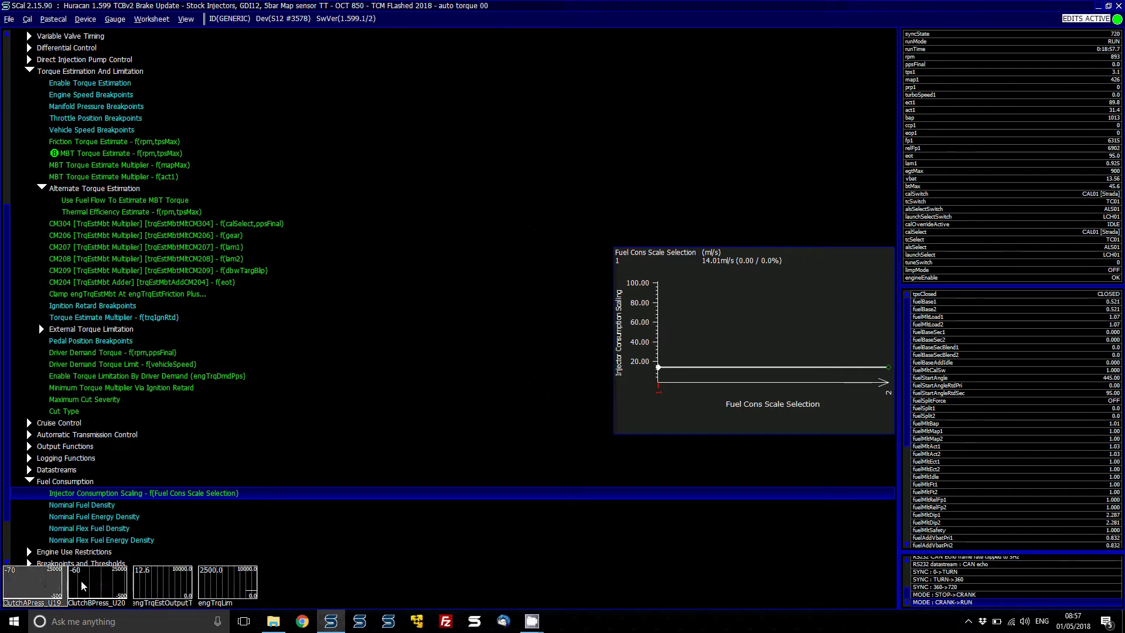
{"action": "right_click", "coordinate": [217, 580]}
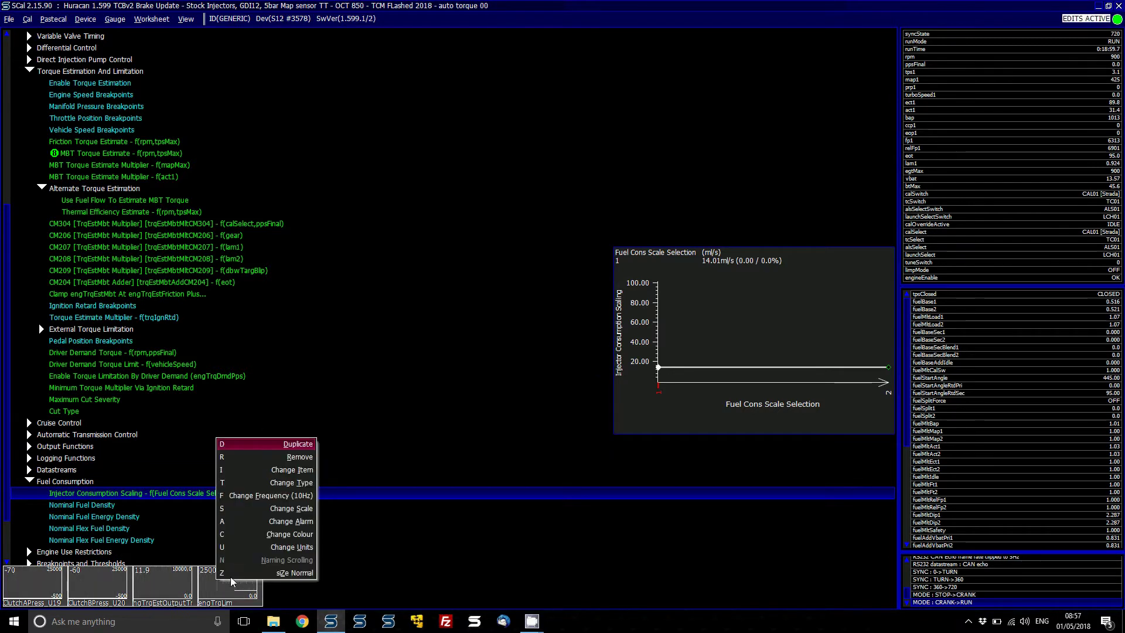
{"action": "left_click", "coordinate": [253, 574]}
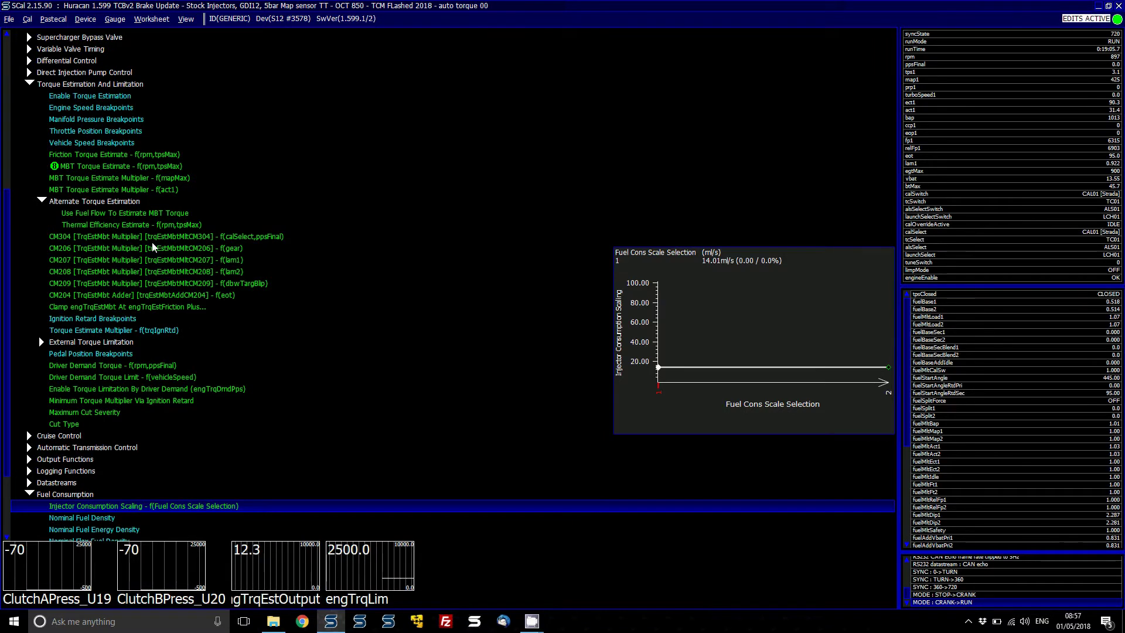
Step: Examine the pedal position breakpoints and the driver demand torque settings under Torque Estimation And Limitation
{"action": "left_click", "coordinate": [128, 354]}
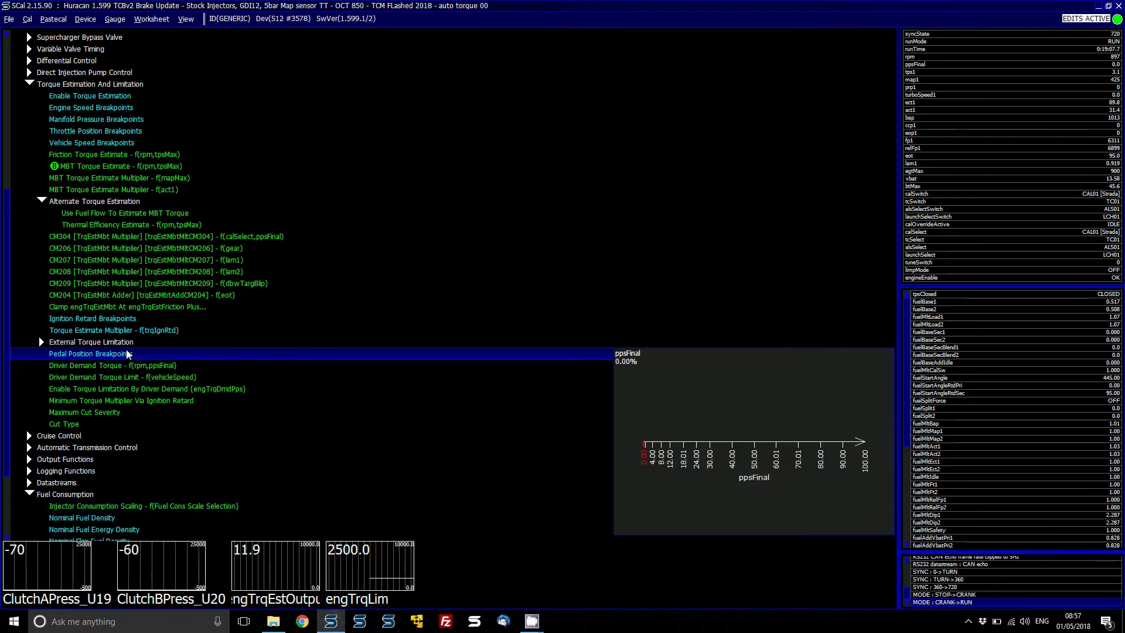
{"action": "key", "text": "Down"}
{"action": "key", "text": "Down"}
{"action": "key", "text": "Down"}
{"action": "key", "text": "Up"}
{"action": "key", "text": "Up"}
{"action": "key", "text": "Up"}
{"action": "key", "text": "Up"}
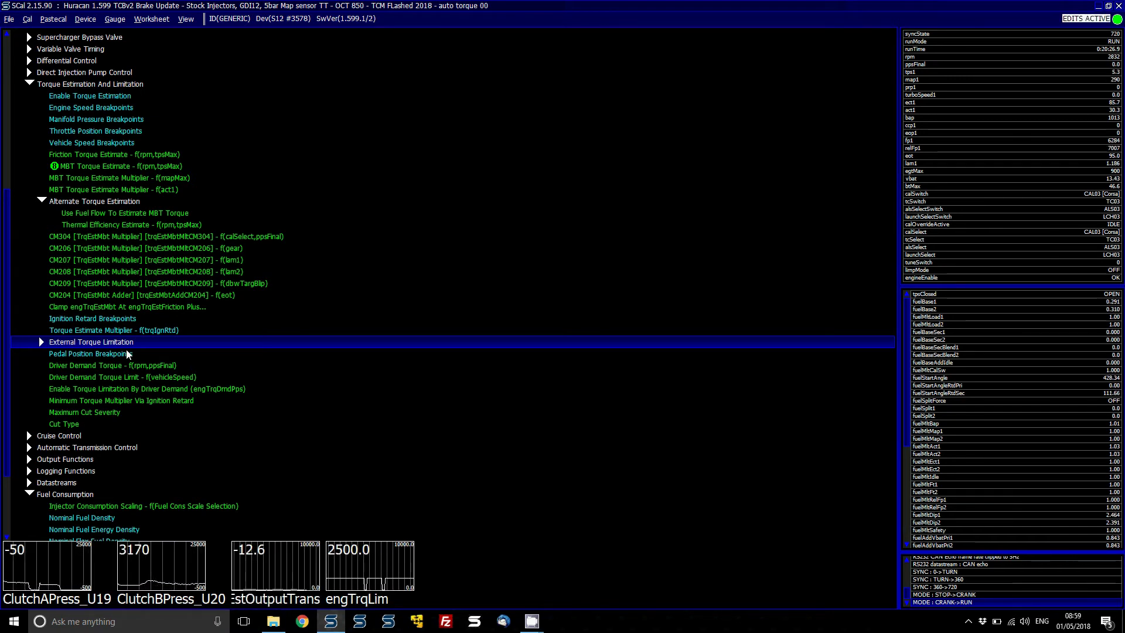
Step: Open the Injector Consumption Scaling map in the Fuel Consumption group
{"action": "key", "text": "Down"}
{"action": "key", "text": "Down"}
{"action": "key", "text": "Down"}
{"action": "key", "text": "Down"}
{"action": "key", "text": "Down"}
{"action": "key", "text": "Down"}
{"action": "key", "text": "Down"}
{"action": "key", "text": "Down"}
{"action": "key", "text": "Down"}
{"action": "key", "text": "Down"}
{"action": "key", "text": "Down"}
{"action": "key", "text": "Down"}
{"action": "key", "text": "Down"}
{"action": "key", "text": "Down"}
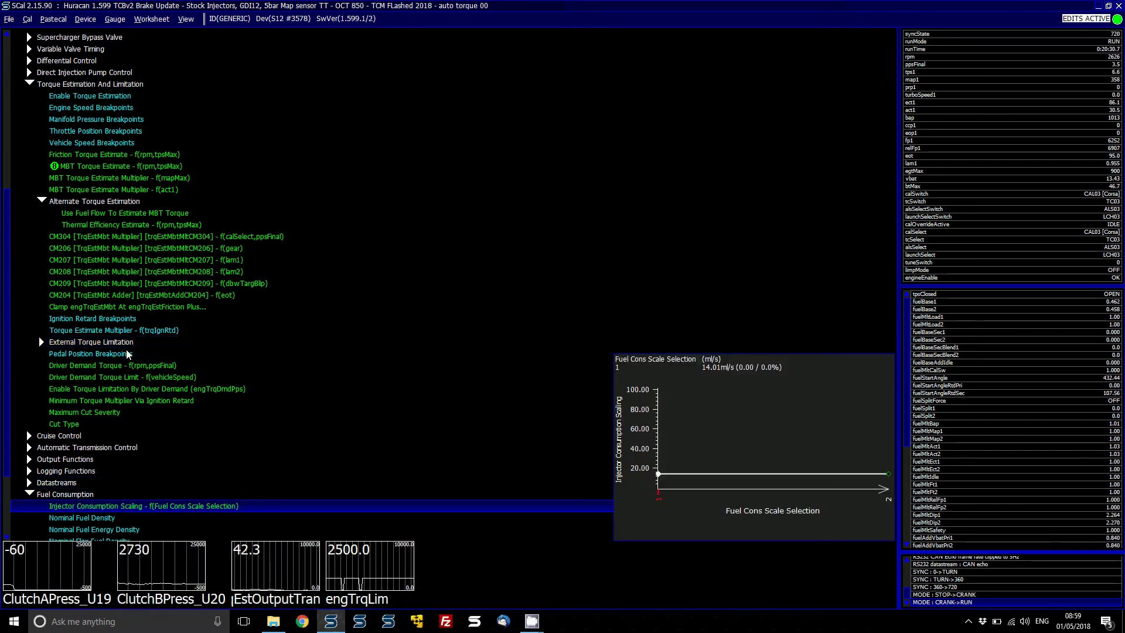
{"action": "key", "text": "Return"}
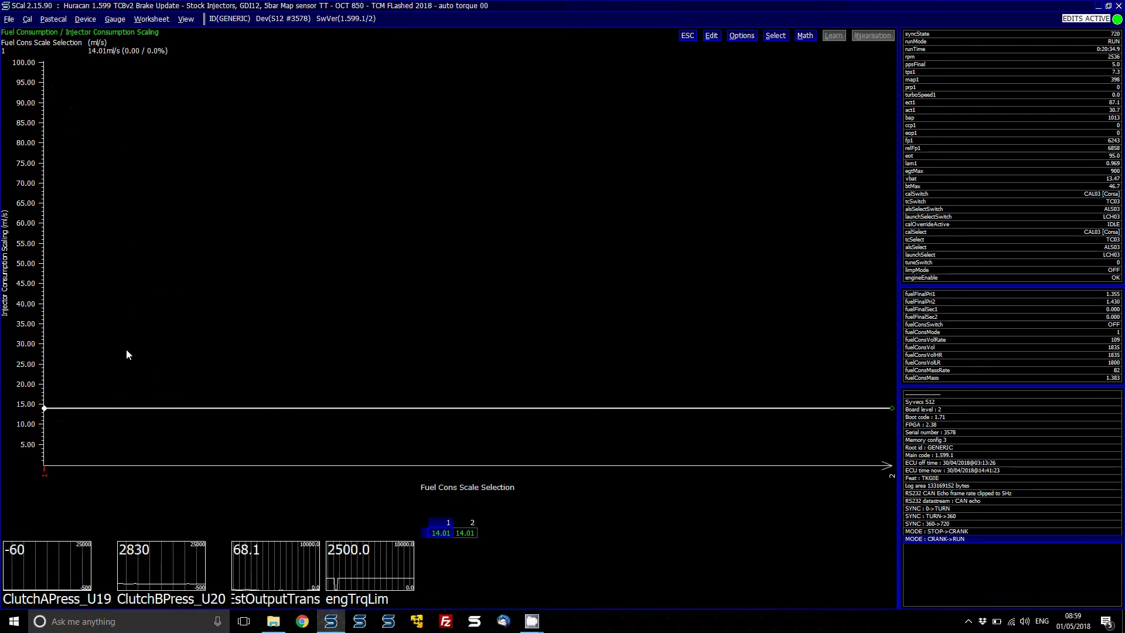
Step: Set both Injector Consumption Scaling cells to 8 ml/s
{"action": "key", "text": "Right"}
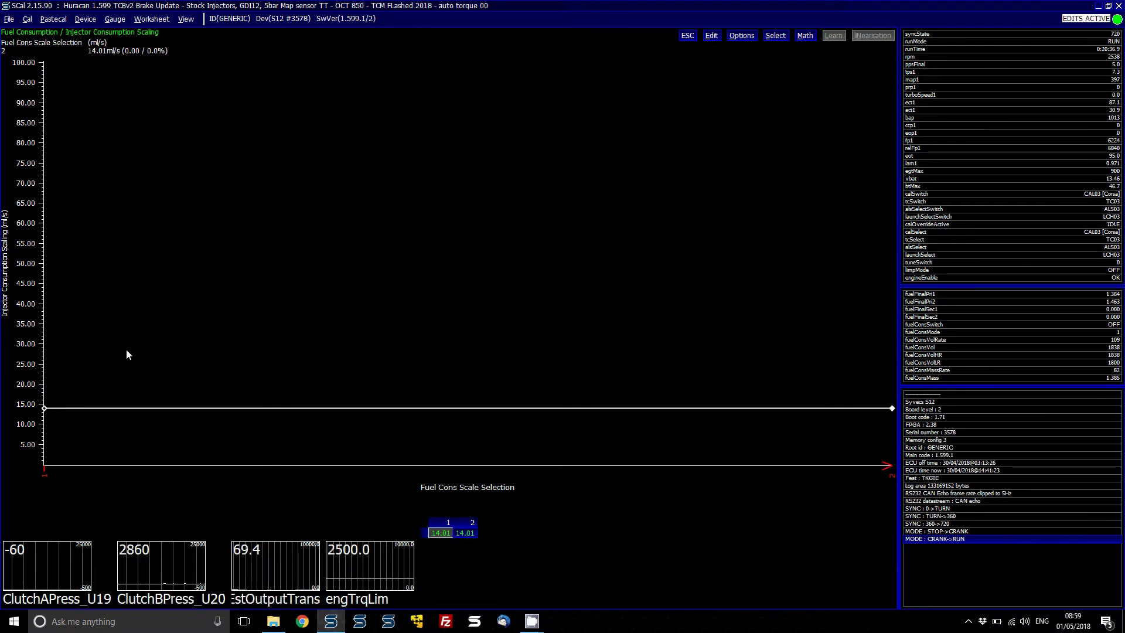
{"action": "type", "text": "8"}
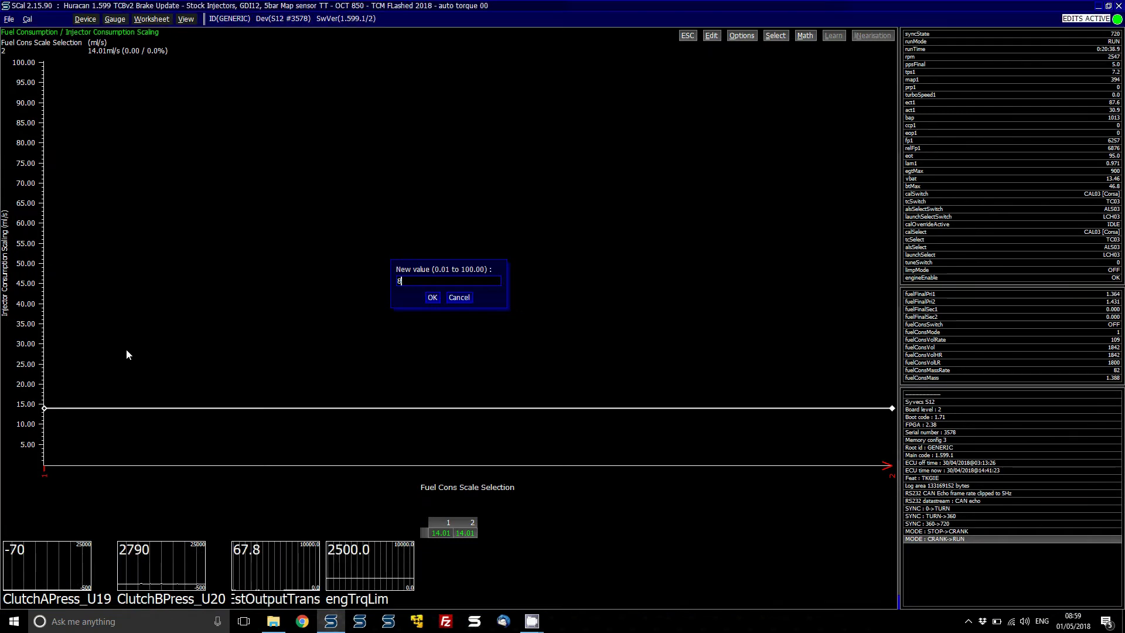
{"action": "key", "text": "Return"}
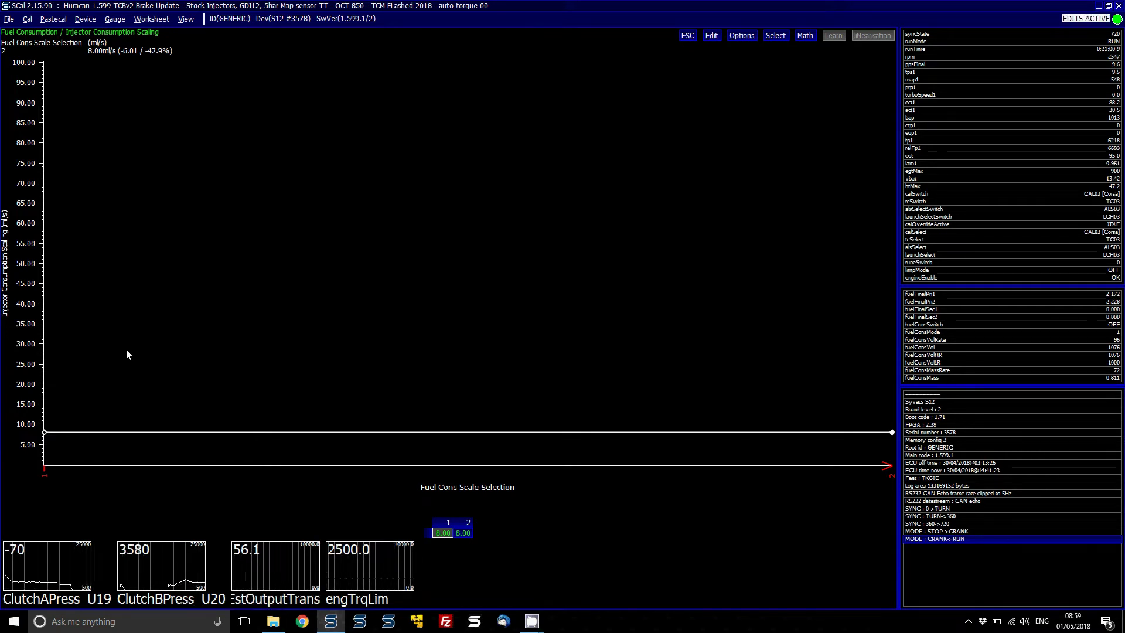
Step: Add an rpm gauge next to engTrqLim, change its display type to Trace and enlarge it
{"action": "mouse_move", "coordinate": [942, 59]}
{"action": "right_click", "coordinate": [443, 585]}
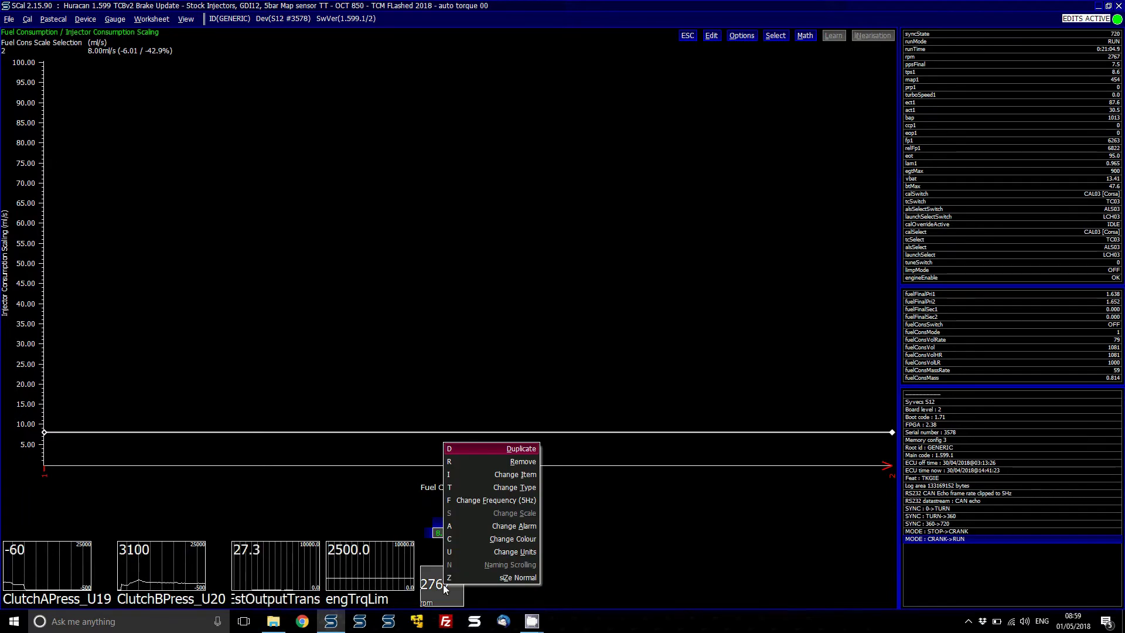
{"action": "left_click", "coordinate": [519, 487]}
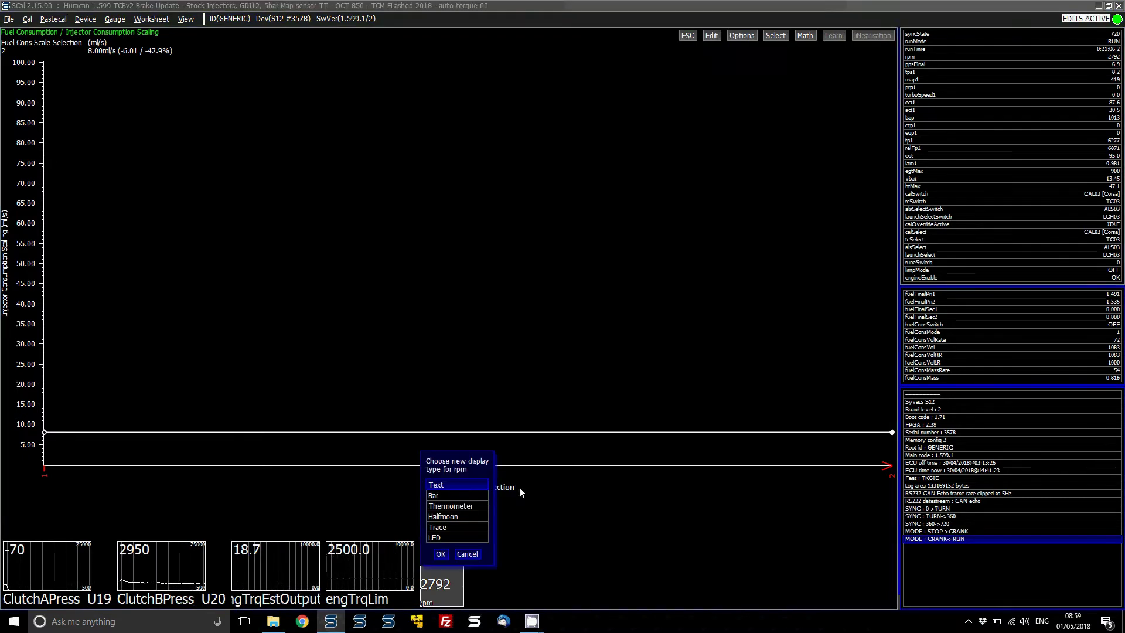
{"action": "double_click", "coordinate": [454, 526]}
{"action": "right_click", "coordinate": [444, 584]}
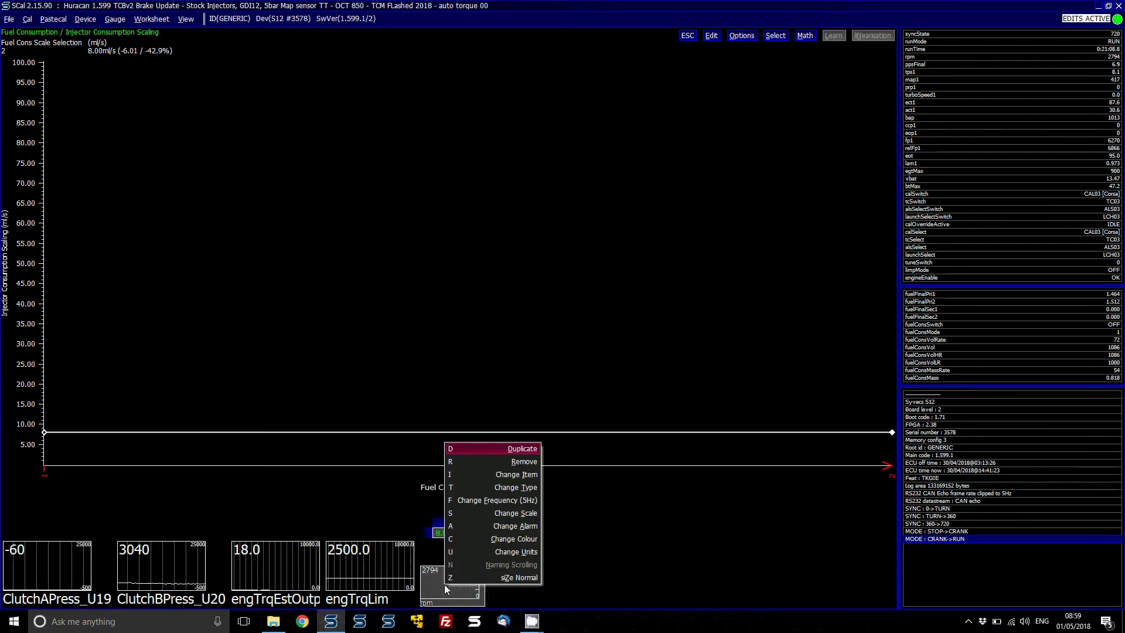
{"action": "left_click", "coordinate": [469, 579]}
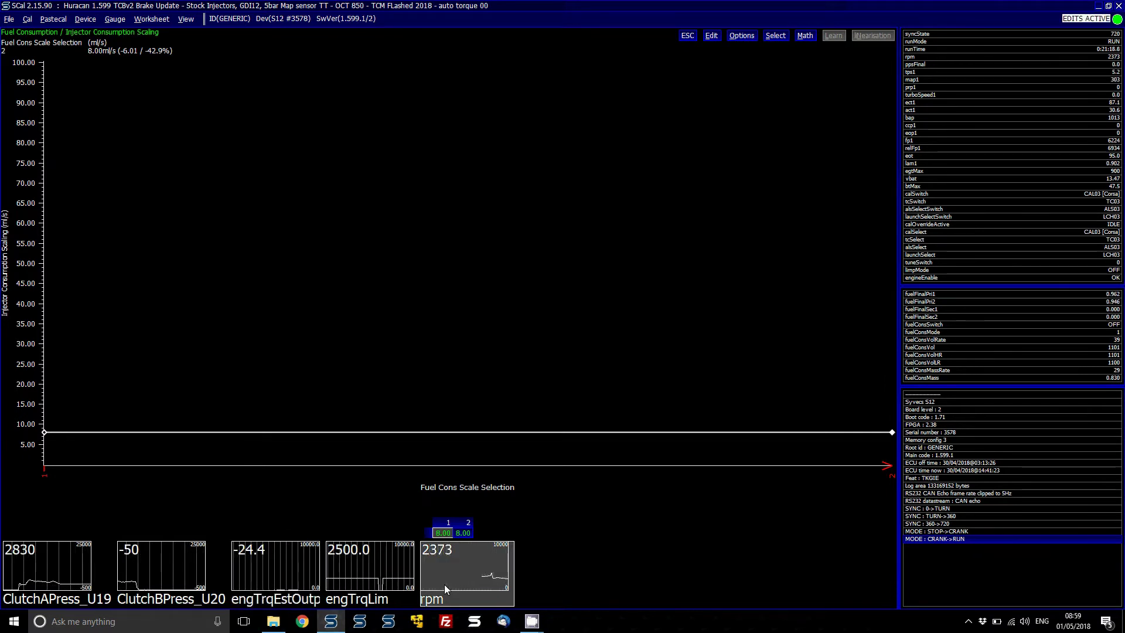
Step: Undo the 8 ml/s edit of the Injector Consumption Scaling cells
{"action": "key", "text": "ctrl+z"}
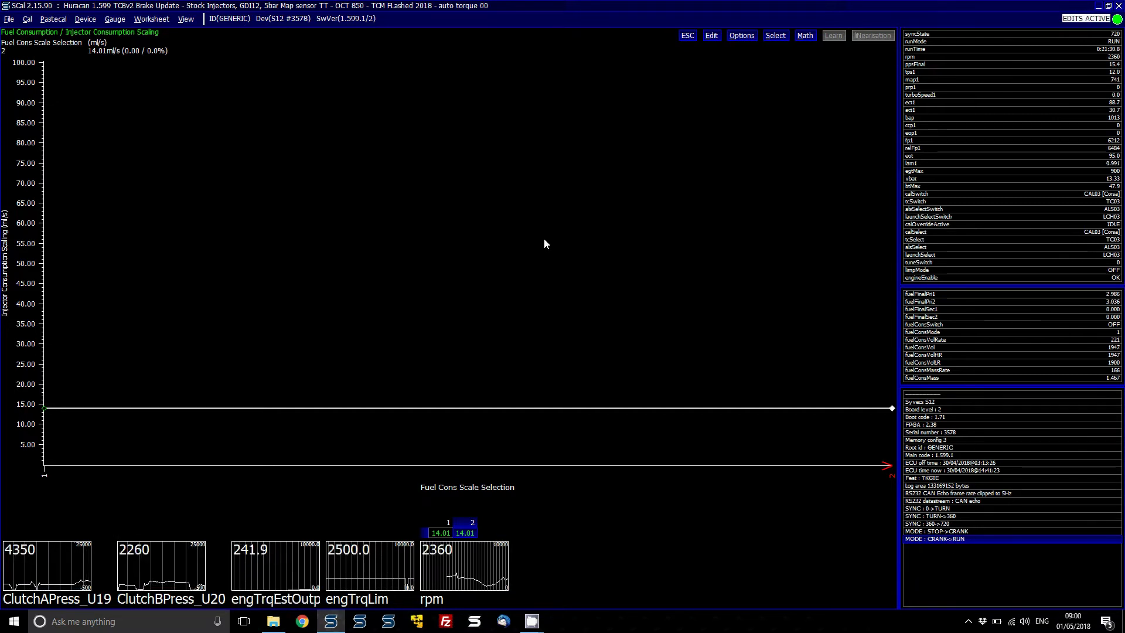
Step: Try an Injector Consumption Scaling of 20 ml/s in the first cell and undo it
{"action": "key", "text": "equal"}
{"action": "type", "text": "20"}
{"action": "key", "text": "Return"}
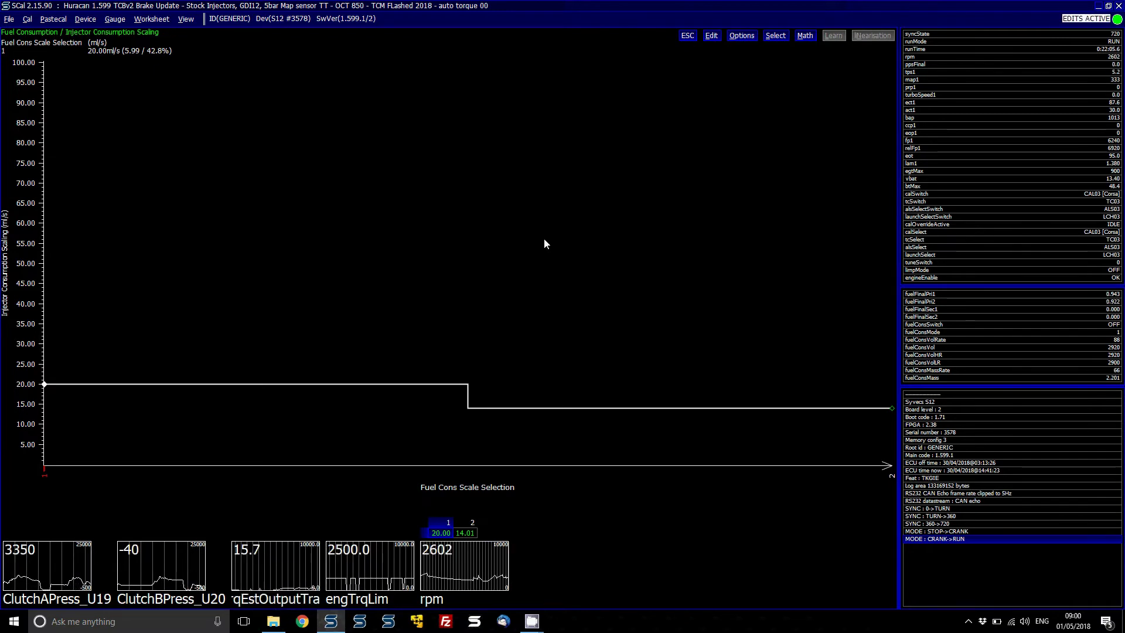
{"action": "key", "text": "ctrl+v"}
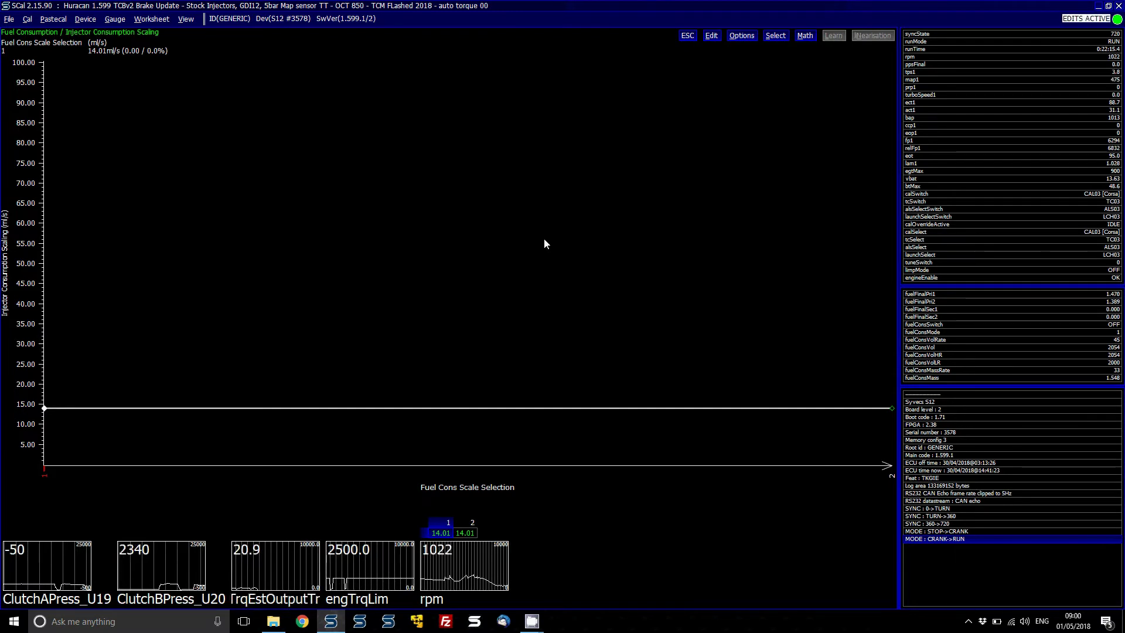
Step: Switch to SData, find the connected ECU and download its logged data with the comment "shifting"
{"action": "left_click", "coordinate": [363, 621]}
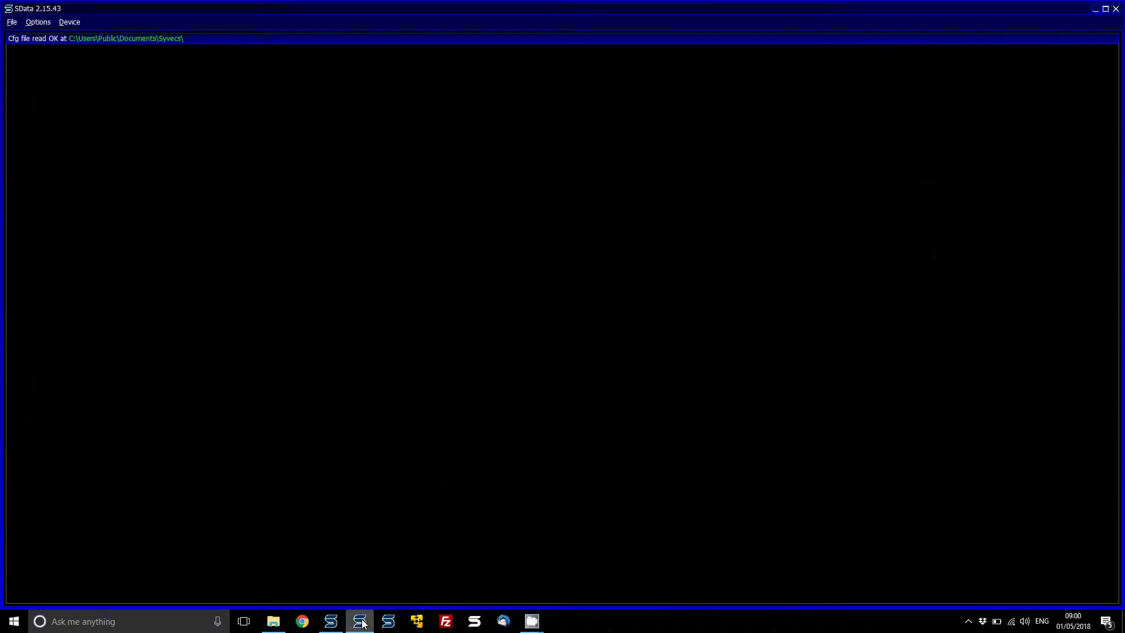
{"action": "key", "text": "alt+d"}
{"action": "key", "text": "Down"}
{"action": "key", "text": "Return"}
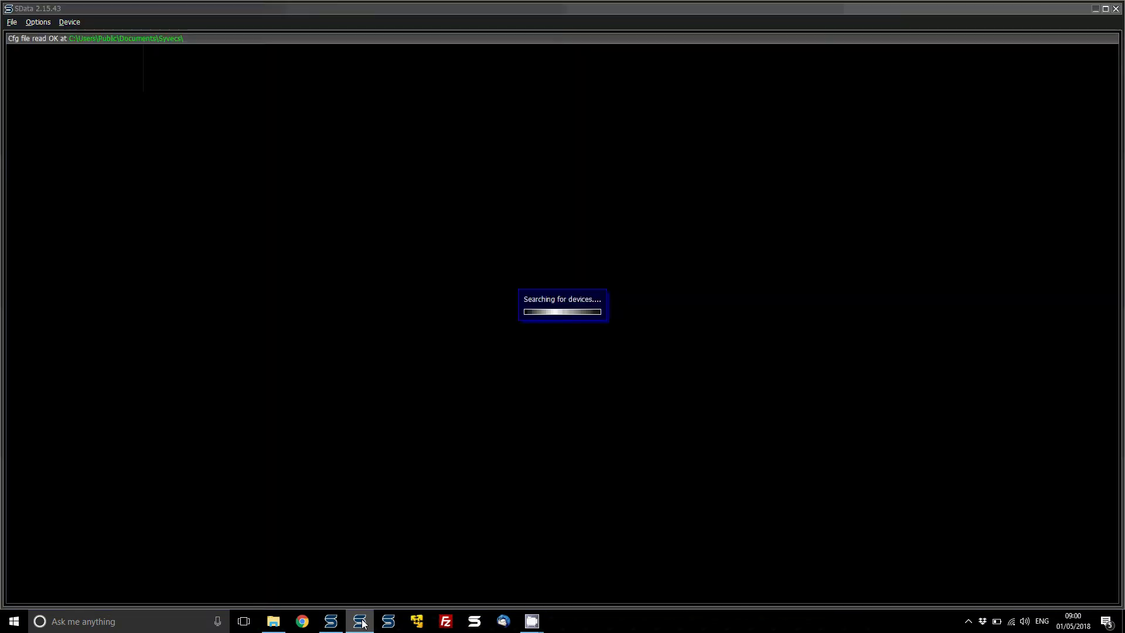
{"action": "key", "text": "Return"}
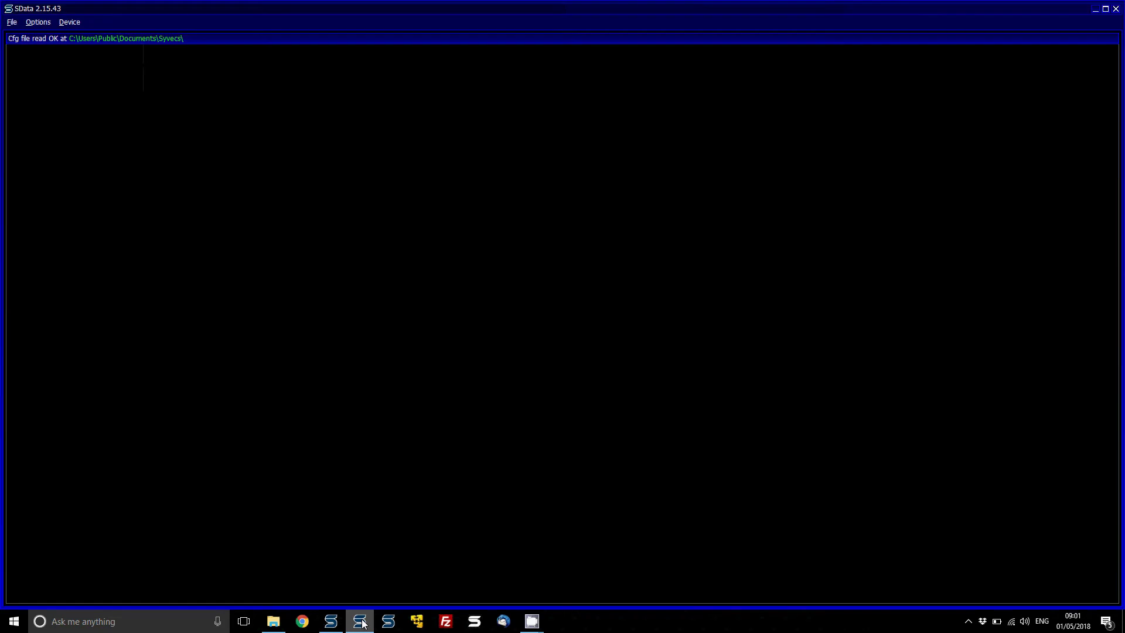
{"action": "type", "text": "shifting"}
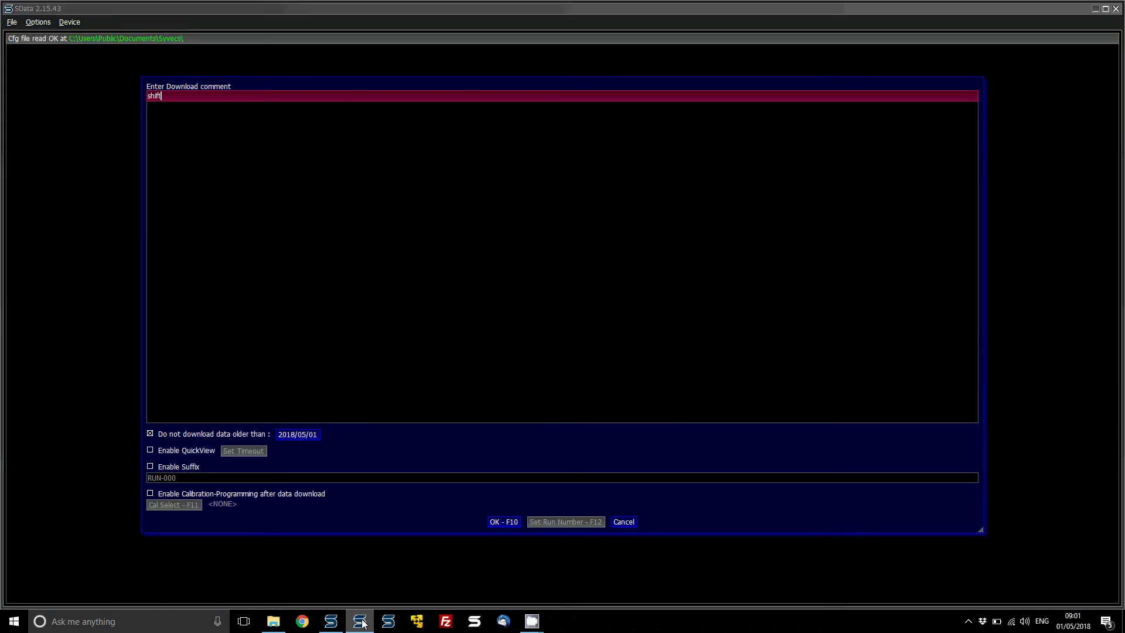
{"action": "left_click", "coordinate": [505, 522]}
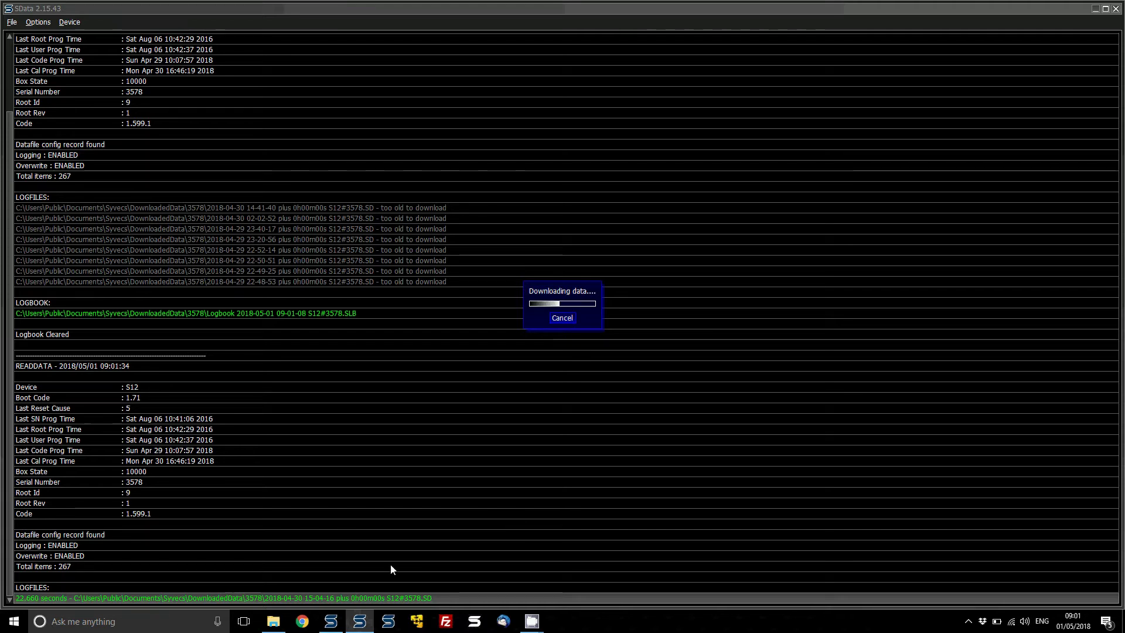
Step: Switch back to SCal, close the scaling map and preview the Clamp engTrqEstMbt At engTrqEstFriction Plus setting
{"action": "left_click", "coordinate": [330, 621]}
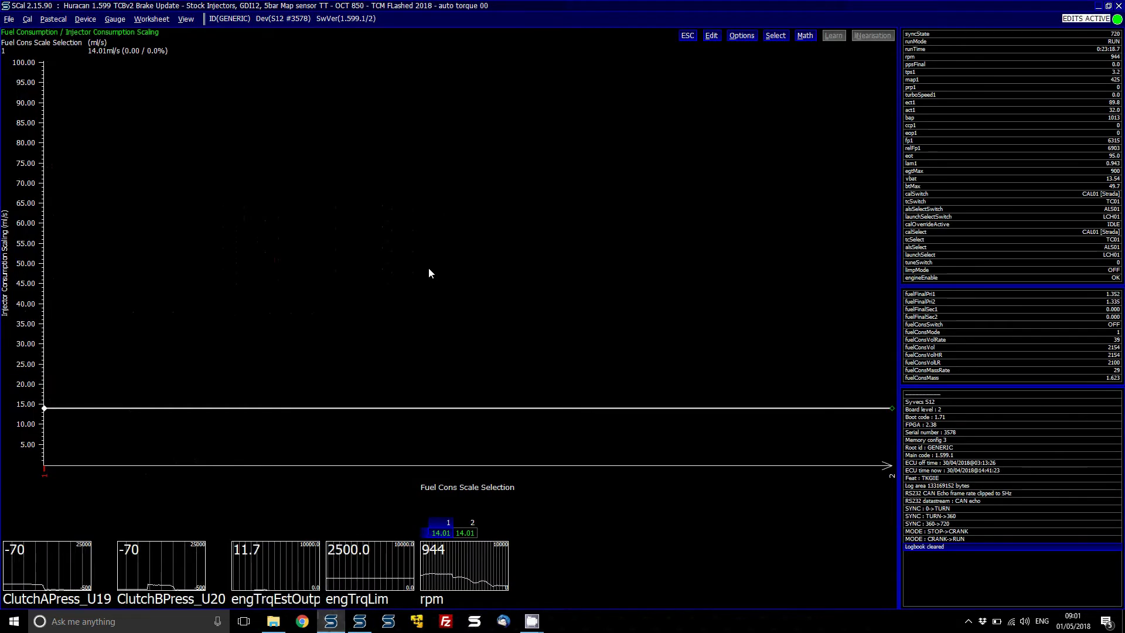
{"action": "key", "text": "Escape"}
{"action": "key", "text": "Up"}
{"action": "key", "text": "Up"}
{"action": "key", "text": "Up"}
{"action": "key", "text": "Up"}
{"action": "key", "text": "Up"}
{"action": "key", "text": "Up"}
{"action": "key", "text": "Up"}
{"action": "key", "text": "Up"}
{"action": "key", "text": "Up"}
{"action": "key", "text": "Up"}
{"action": "key", "text": "Up"}
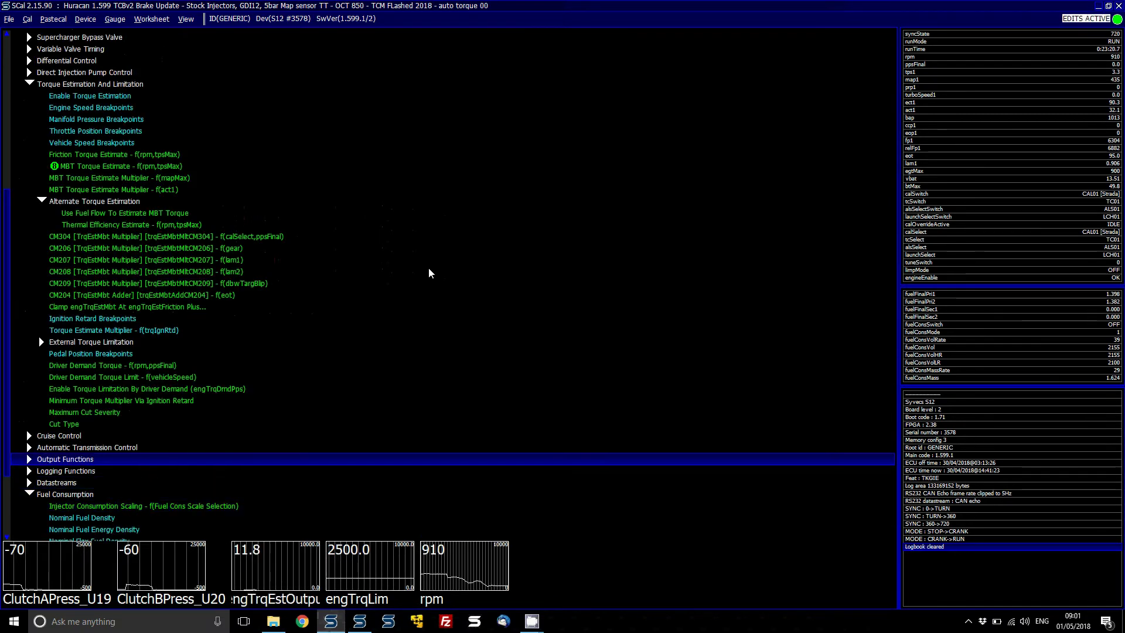
{"action": "key", "text": "Up"}
{"action": "key", "text": "Up"}
{"action": "key", "text": "Up"}
{"action": "key", "text": "Up"}
{"action": "key", "text": "Up"}
{"action": "key", "text": "Up"}
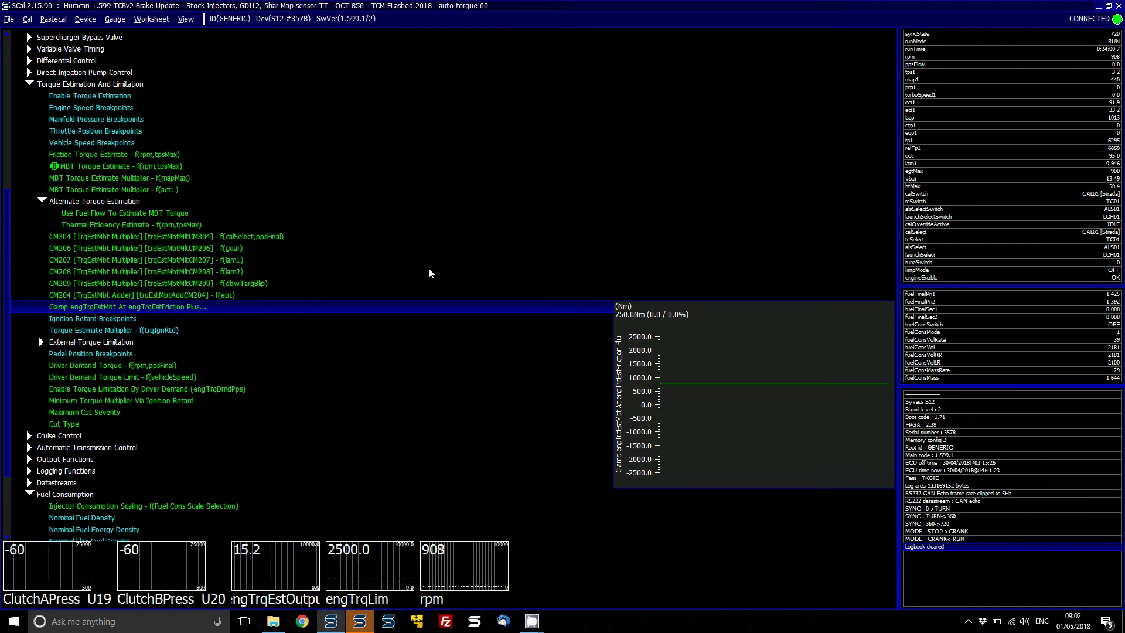
Step: Open the Torque Estimate Multiplier map as a function of trqIgnRtd
{"action": "key", "text": "Down"}
{"action": "key", "text": "Down"}
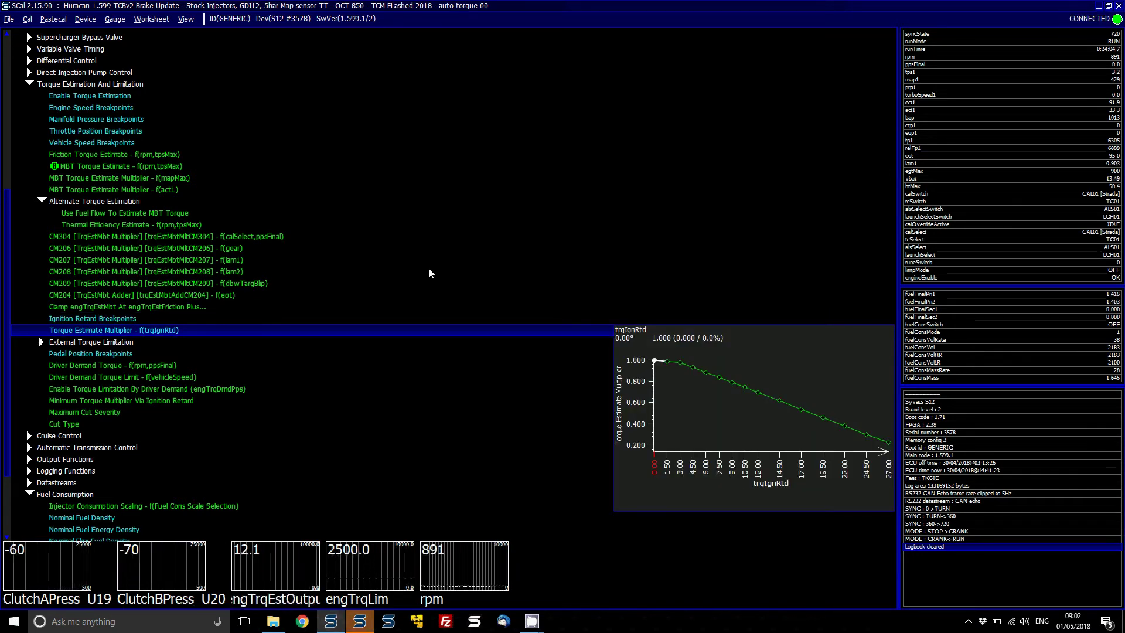
{"action": "key", "text": "Return"}
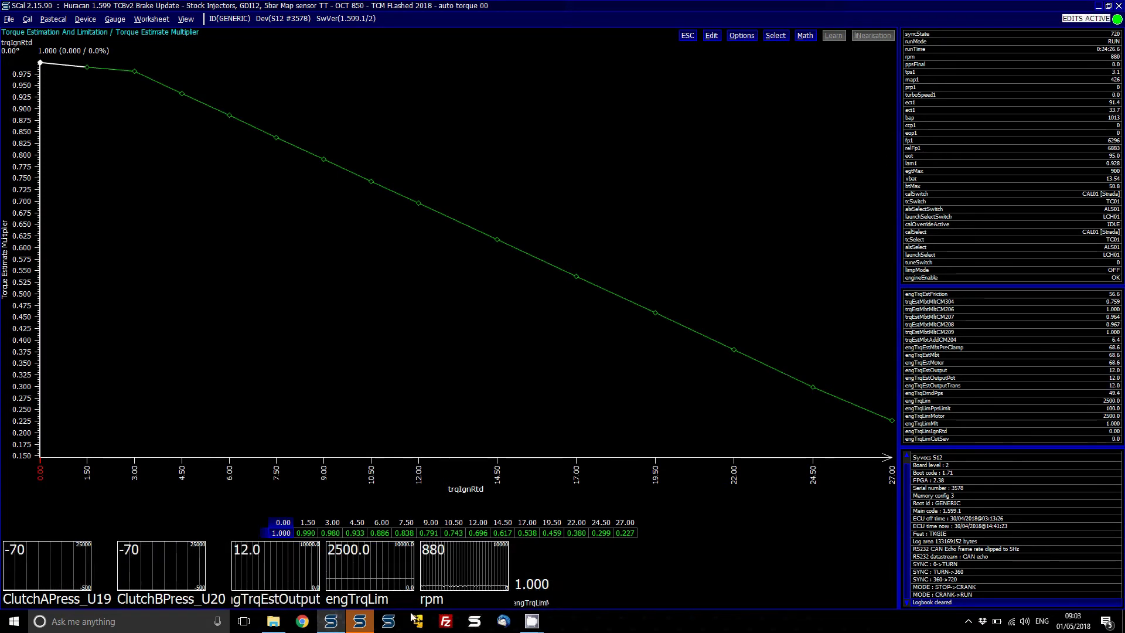
Step: Switch to SData and finish the download by clearing the ECU's datalogging and logbook
{"action": "left_click", "coordinate": [363, 624]}
{"action": "key", "text": "Return"}
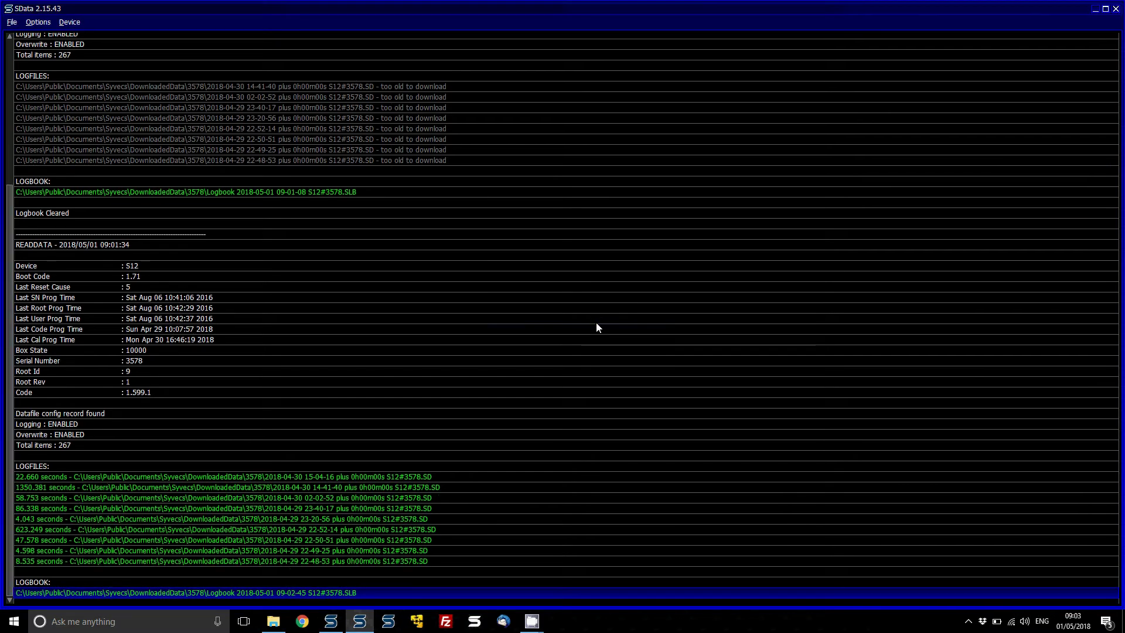
{"action": "key", "text": "Escape"}
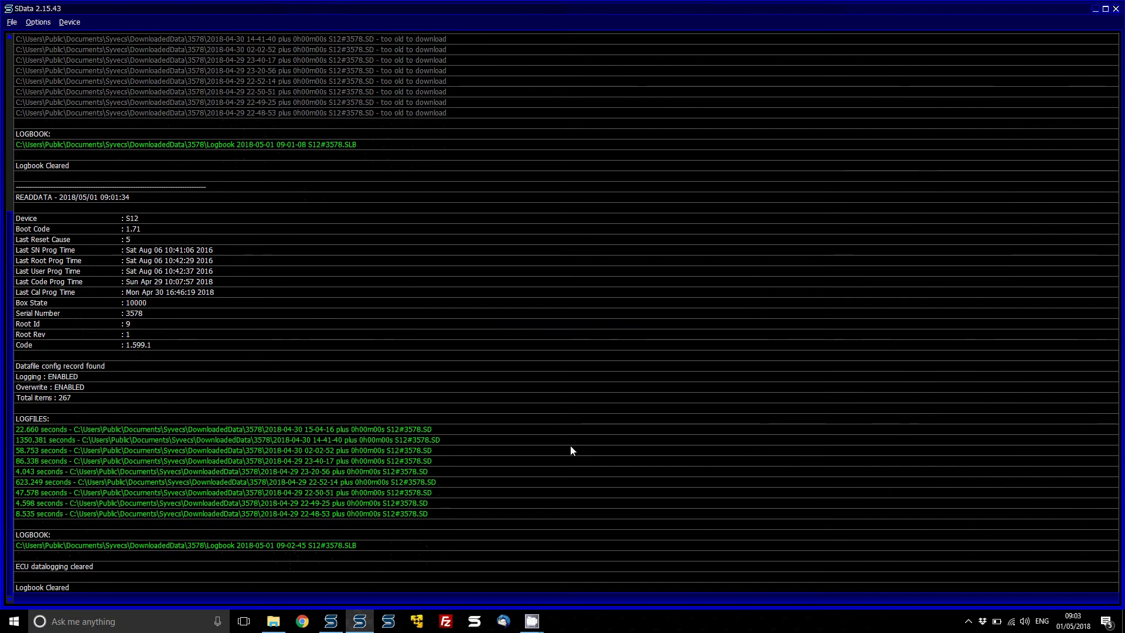
{"action": "key", "text": "alt+f"}
{"action": "key", "text": "Down"}
{"action": "key", "text": "Return"}
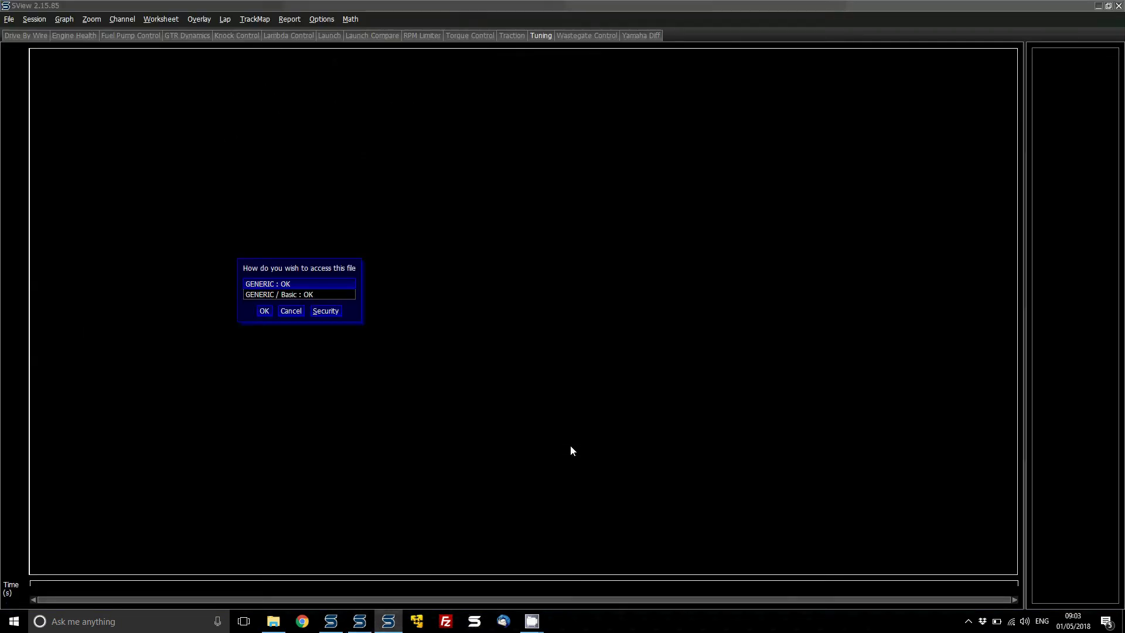
{"action": "key", "text": "Return"}
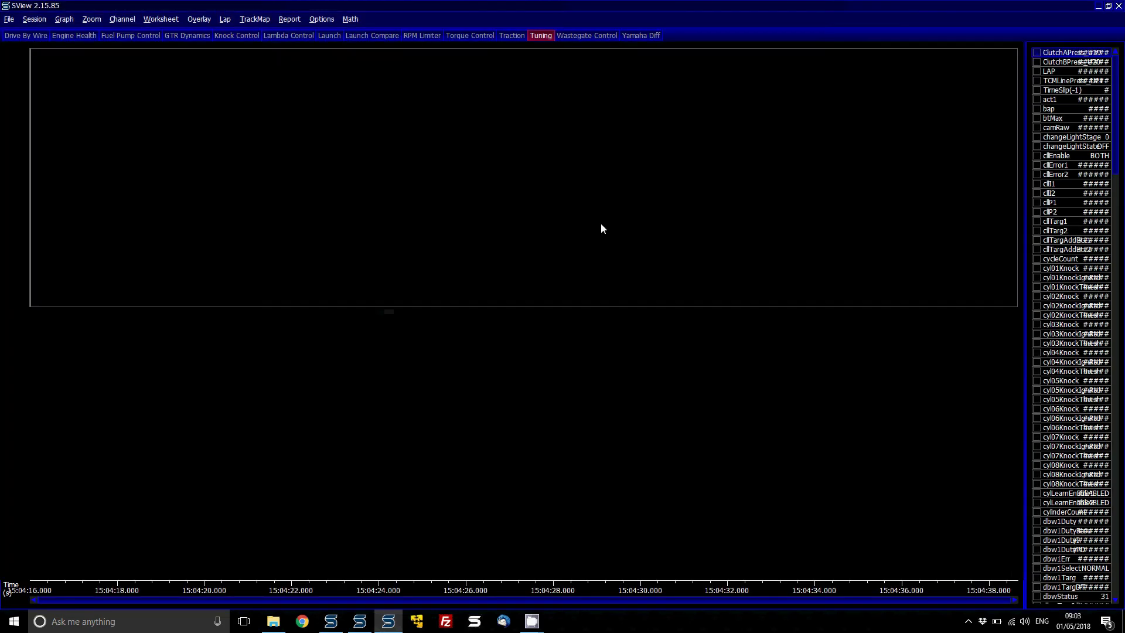
Step: Add a second graph below the first one on the Tuning worksheet
{"action": "key", "text": "alt+g"}
{"action": "key", "text": "Return"}
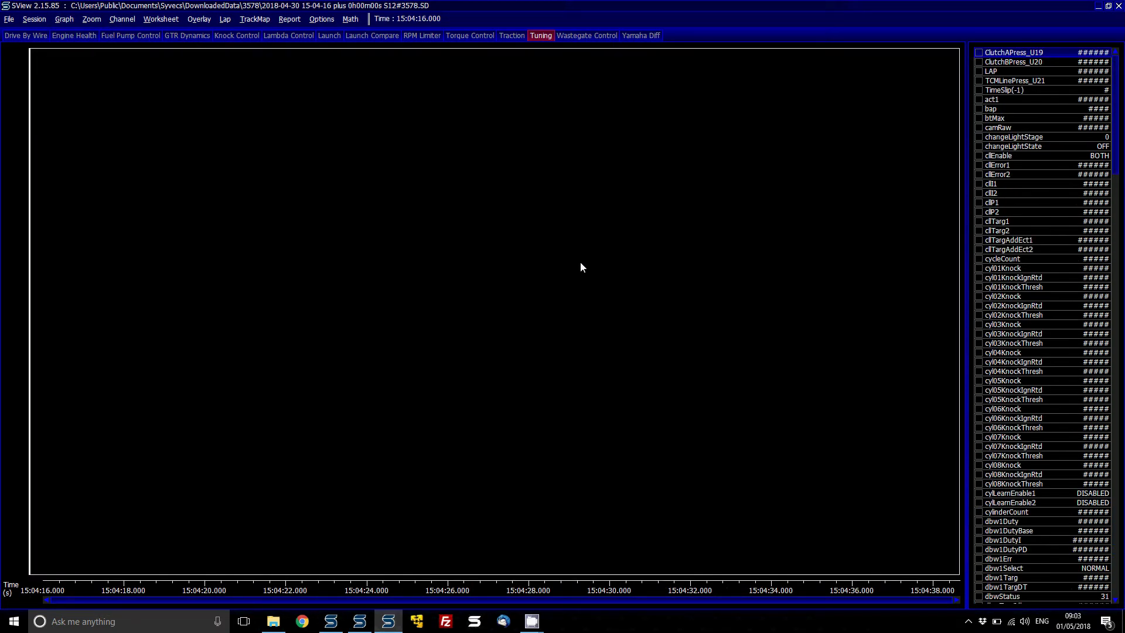
{"action": "key", "text": "alt+g"}
{"action": "key", "text": "Return"}
Step: Plot the ClutchAPress_U19 and ClutchBPress_U20 channels in the lower graph
{"action": "key", "text": "alt+c"}
{"action": "key", "text": "Return"}
{"action": "key", "text": "Escape"}
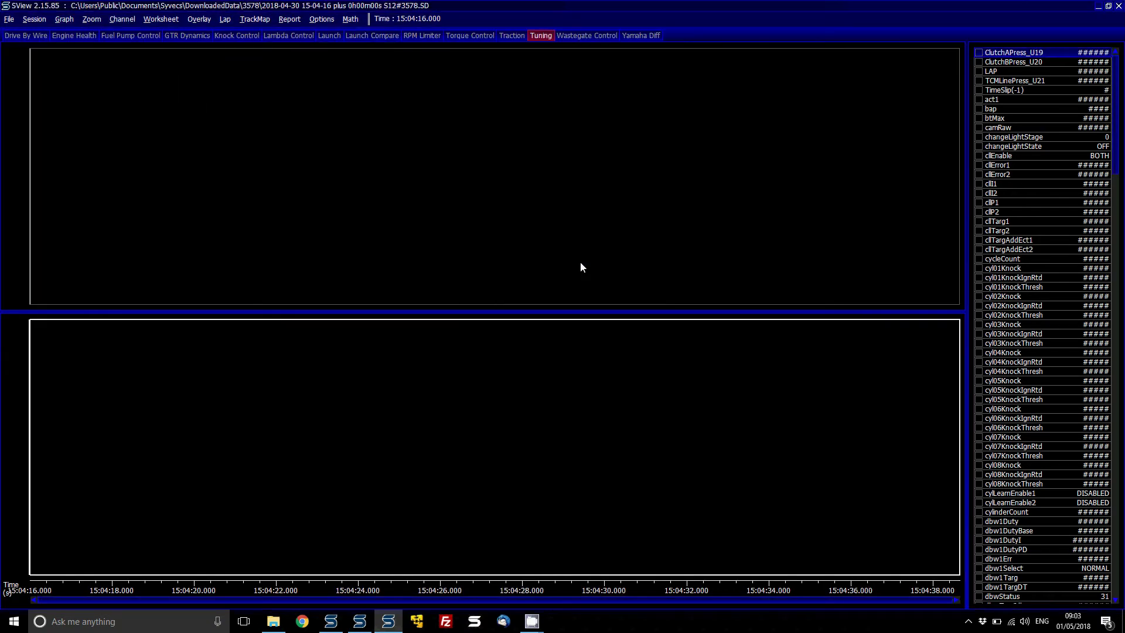
{"action": "key", "text": "Return"}
{"action": "key", "text": "Return"}
{"action": "type", "text": "clu"}
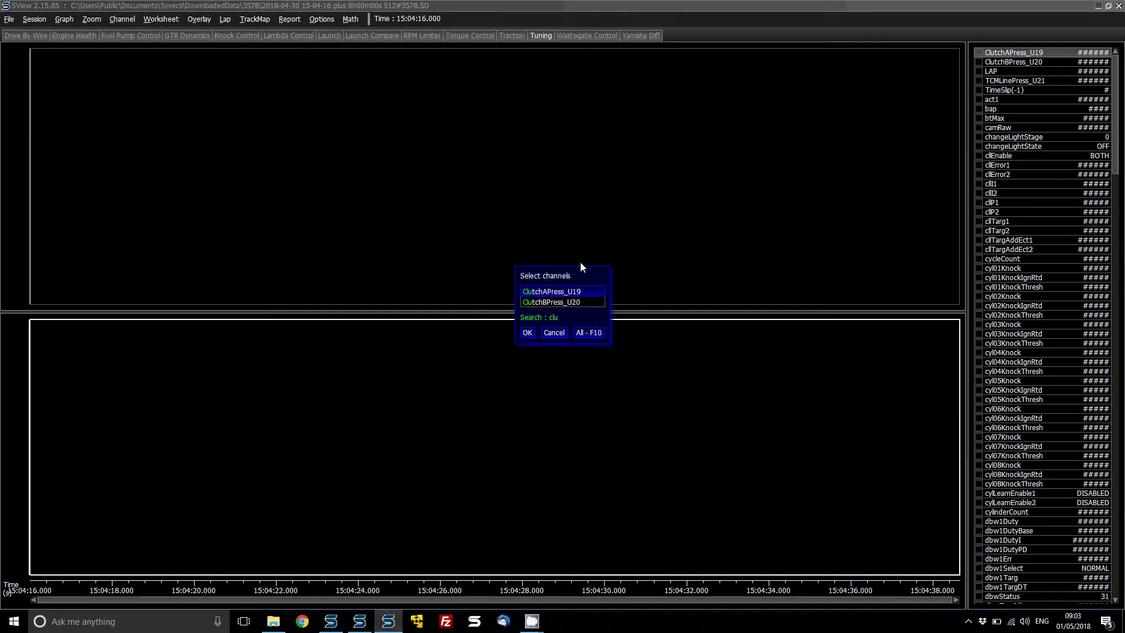
{"action": "key", "text": "F10"}
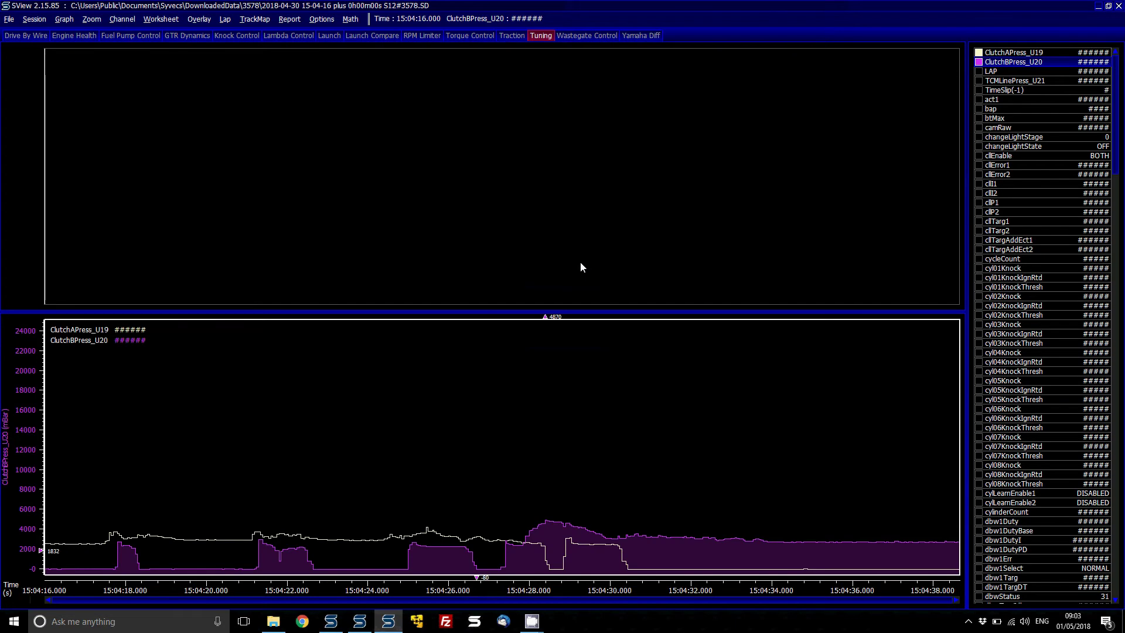
Step: Check the log's channel list for engine torque channels and inspect the logged values at about 15:04:29.7
{"action": "key", "text": "alt+c"}
{"action": "key", "text": "Return"}
{"action": "type", "text": "en"}
{"action": "key", "text": "BackSpace"}
{"action": "type", "text": "ng"}
{"action": "key", "text": "BackSpace"}
{"action": "key", "text": "BackSpace"}
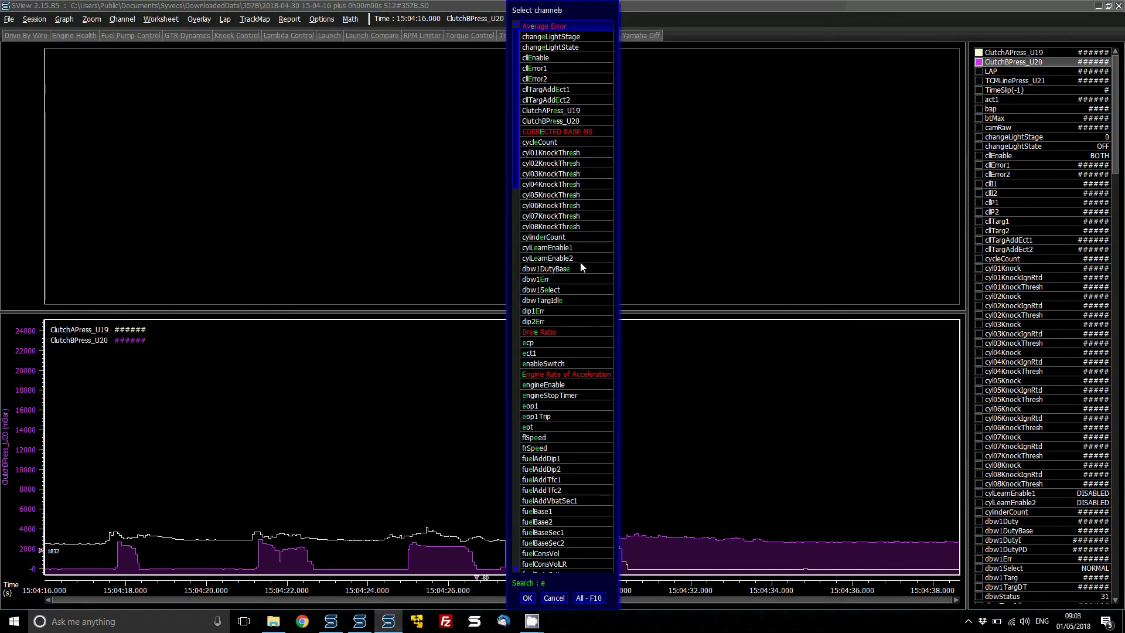
{"action": "key", "text": "BackSpace"}
{"action": "key", "text": "Escape"}
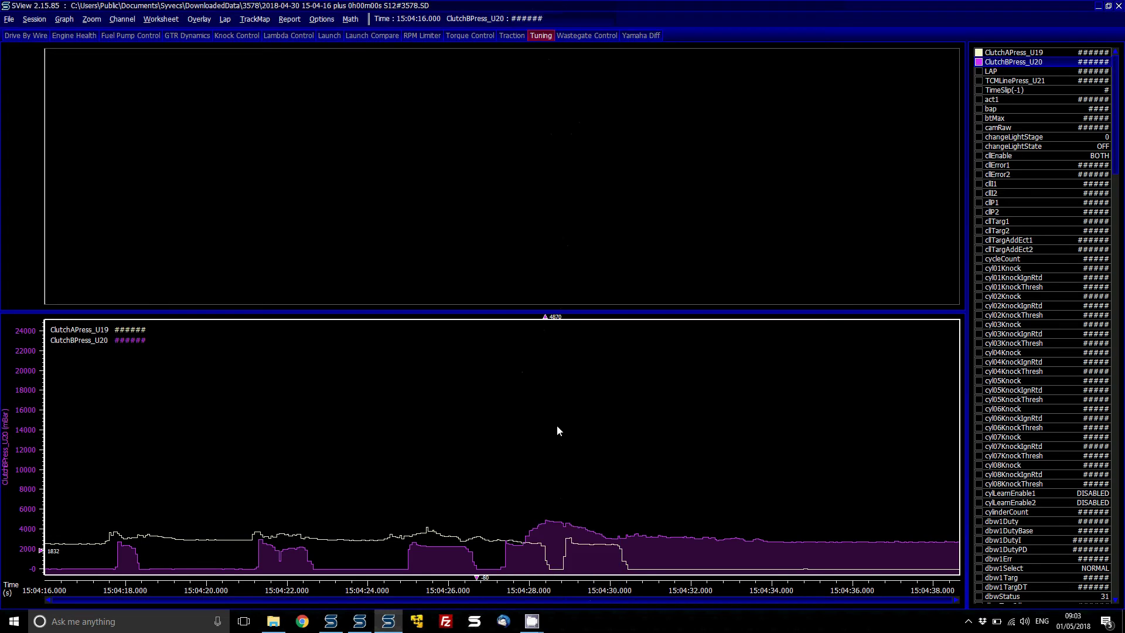
{"action": "left_click", "coordinate": [536, 468]}
{"action": "left_click_drag", "start_coordinate": [1120, 114], "coordinate": [1115, 339]}
{"action": "left_click", "coordinate": [599, 417]}
Step: Open SCfg and get the logging configuration from the connected ECU
{"action": "key", "text": "super"}
{"action": "type", "text": "scfg"}
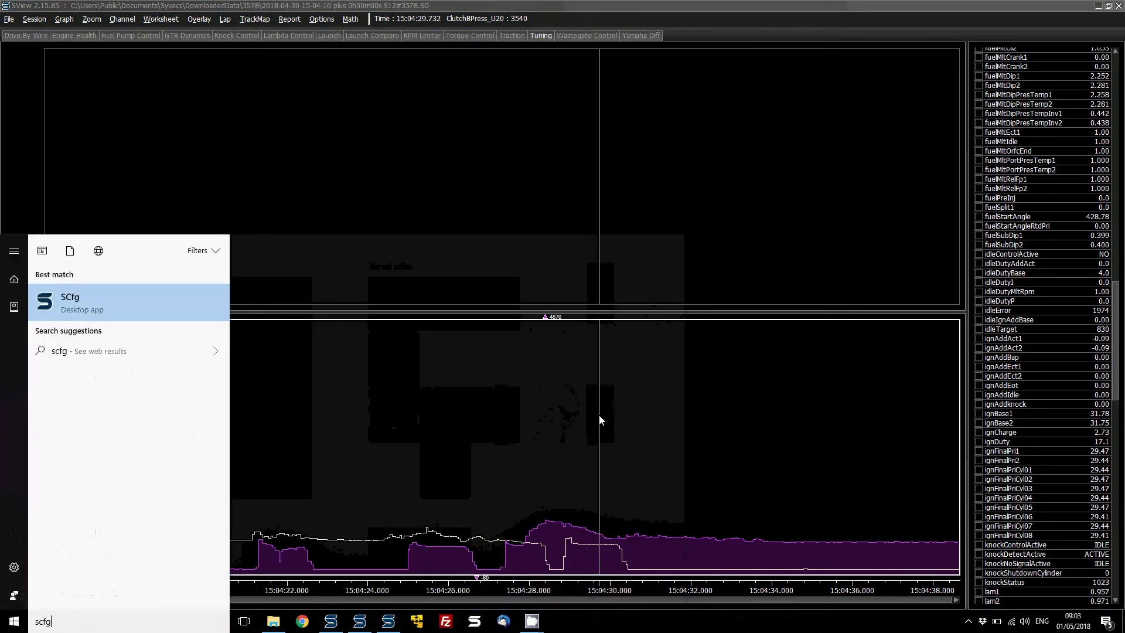
{"action": "key", "text": "Return"}
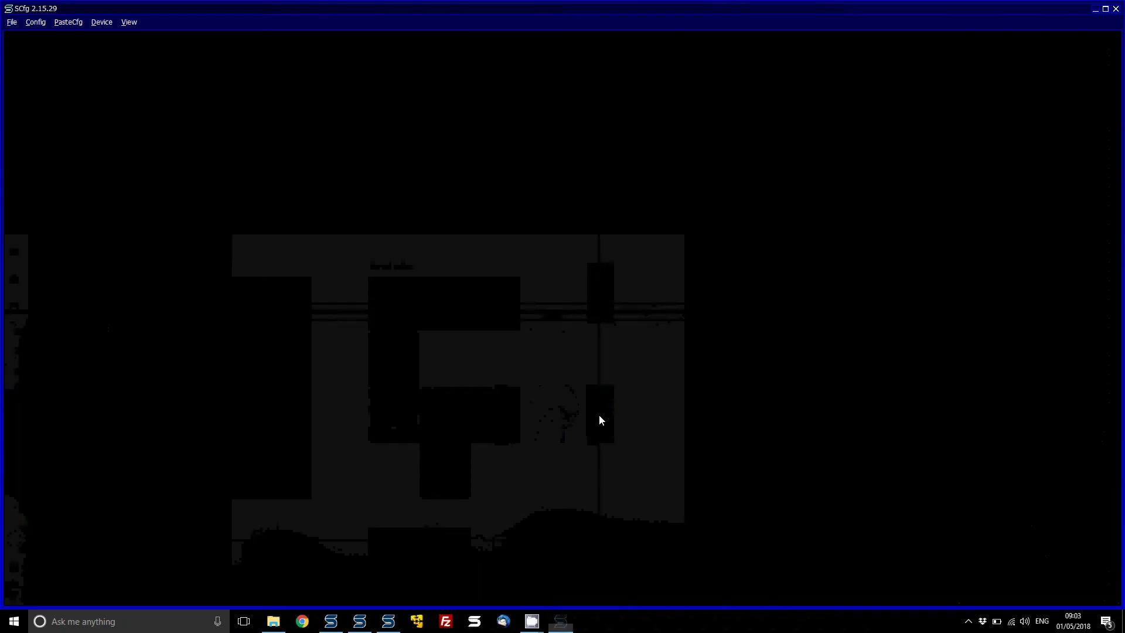
{"action": "key", "text": "alt+d"}
{"action": "key", "text": "g"}
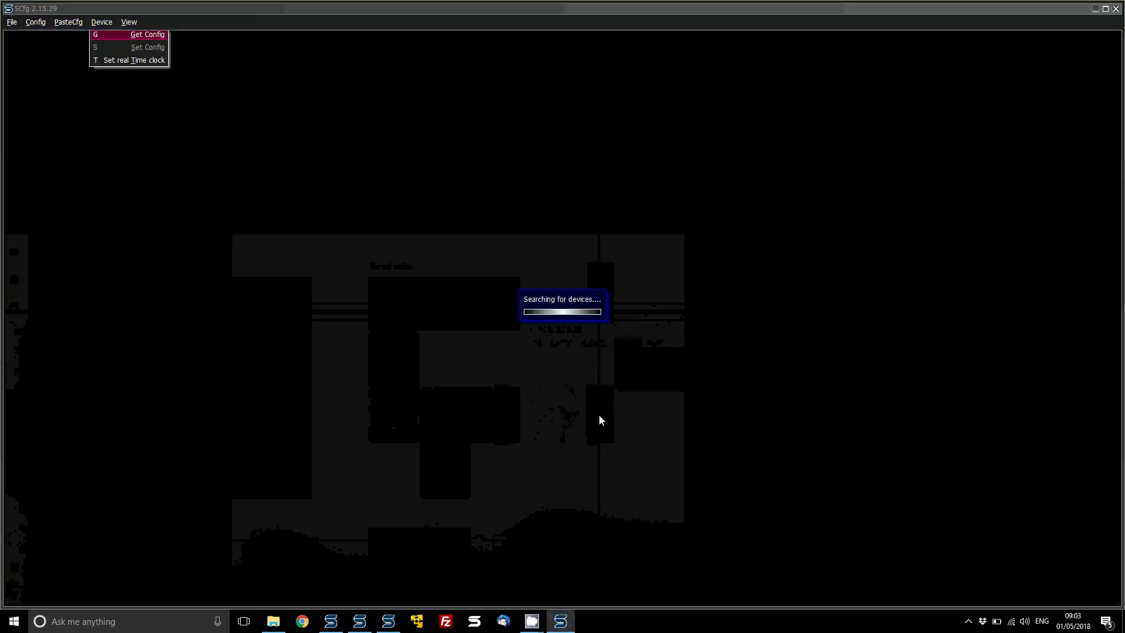
{"action": "key", "text": "Return"}
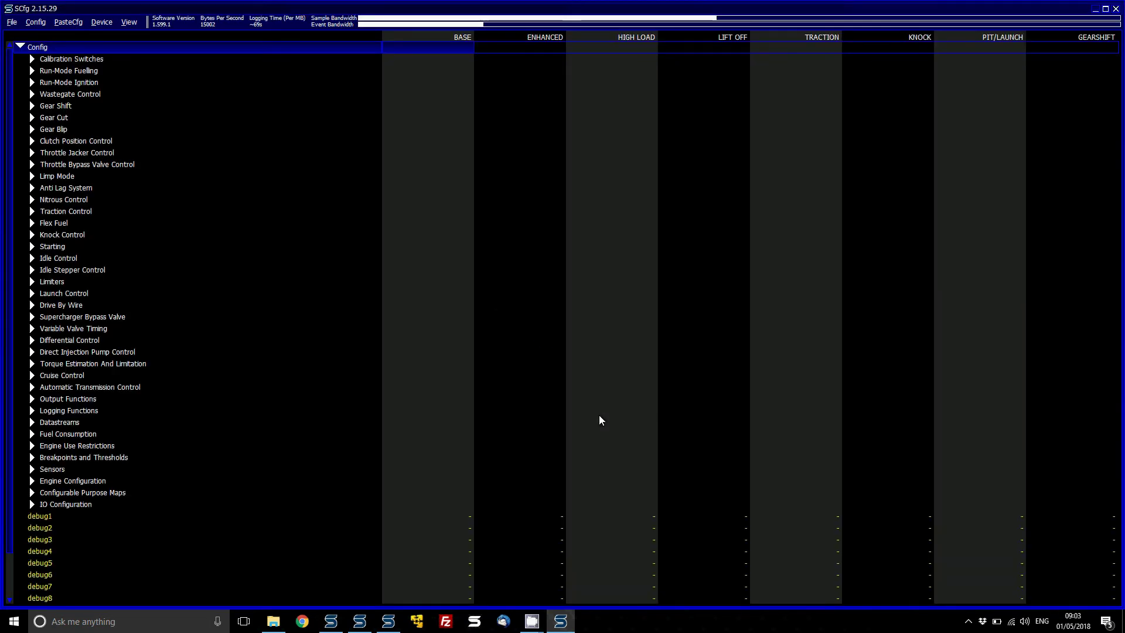
Step: Under Torque Estimation And Limitation, set the BASE sample rate of engTrqEstMbt, engTrqEstMotor, engTrqEstOutput and engTrqEstOutputPot to 20
{"action": "key", "text": "Down"}
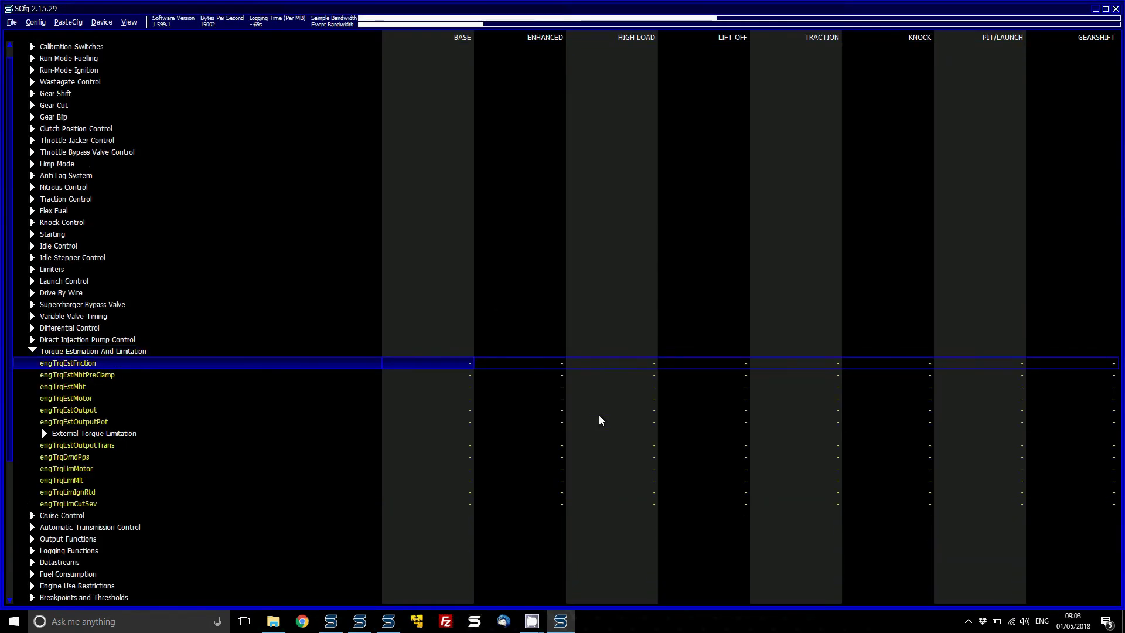
{"action": "key", "text": "Down"}
{"action": "key", "text": "Down"}
{"action": "key", "text": "Down"}
{"action": "key", "text": "Down"}
{"action": "key", "text": "Up"}
{"action": "key", "text": "Up"}
{"action": "key", "text": "shift+Down"}
{"action": "key", "text": "shift+Down"}
{"action": "key", "text": "shift+Down"}
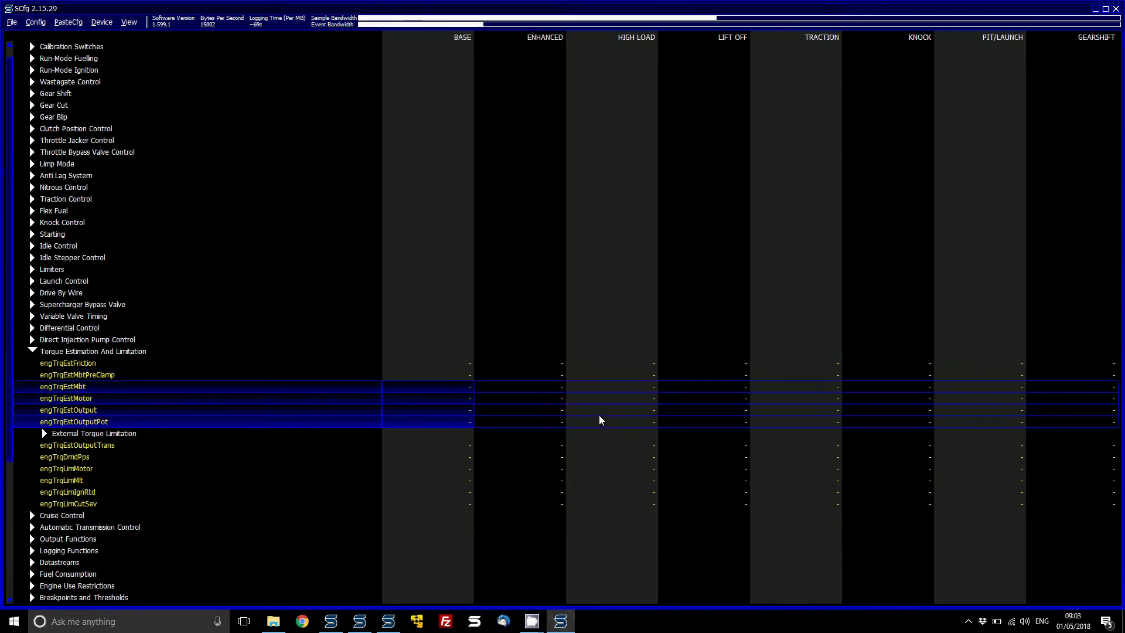
{"action": "key", "text": "Return"}
{"action": "type", "text": "20"}
{"action": "key", "text": "Return"}
Step: Set the BASE sample rate of engTrqEstOutputTrans to 20
{"action": "key", "text": "Down"}
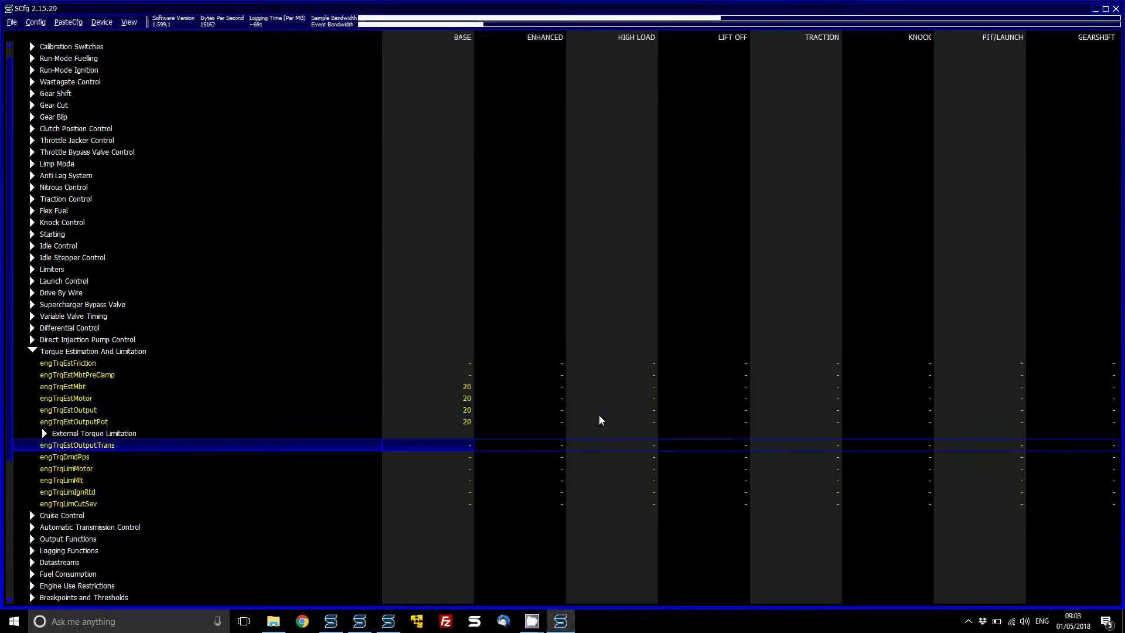
{"action": "key", "text": "Return"}
{"action": "type", "text": "20"}
{"action": "key", "text": "Return"}
Step: Set the BASE sample rate of engTrqLimMlt, engTrqLimIgnRtd and engTrqLimCutSev to 20
{"action": "key", "text": "Down"}
{"action": "key", "text": "Down"}
{"action": "key", "text": "Down"}
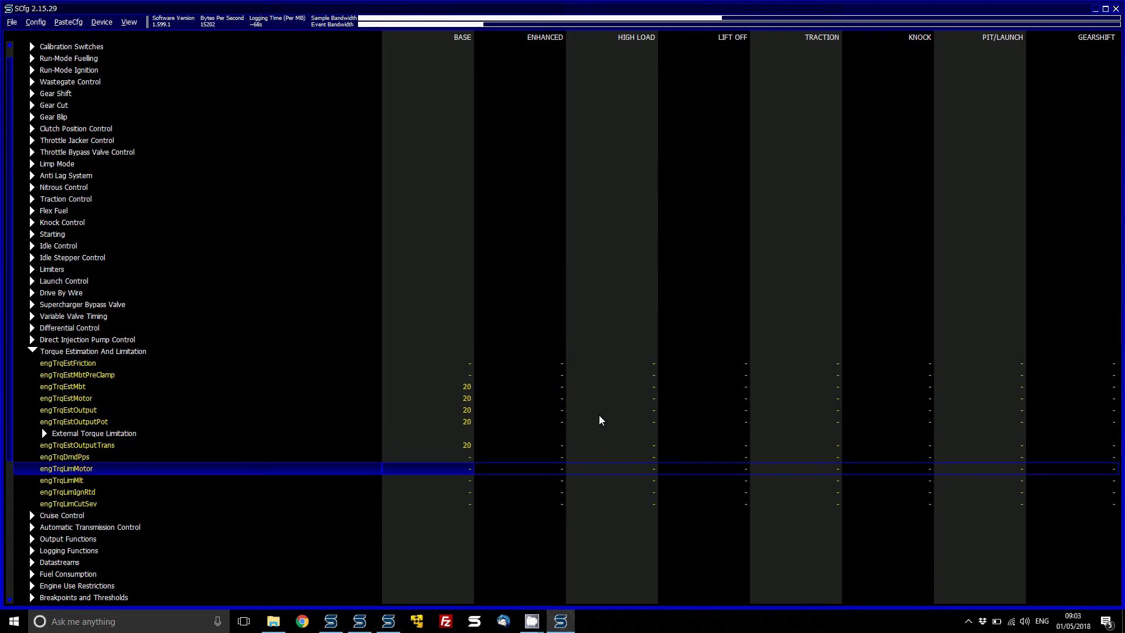
{"action": "key", "text": "shift+Down"}
{"action": "key", "text": "shift+Down"}
{"action": "key", "text": "Return"}
{"action": "type", "text": "20"}
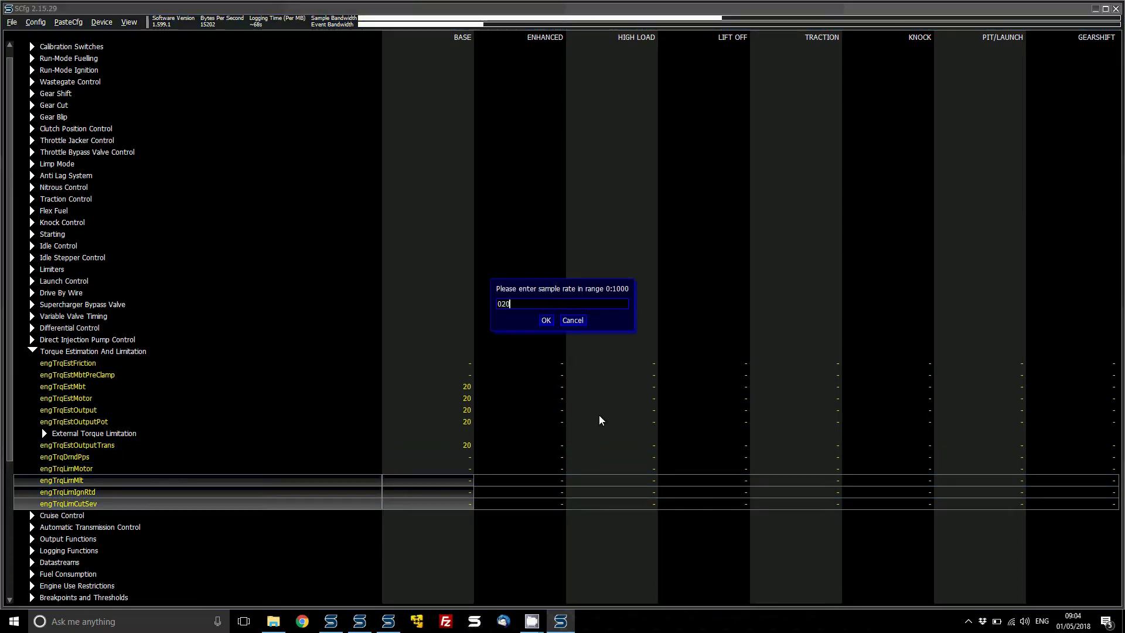
{"action": "key", "text": "Return"}
Step: Under Defined Sensors and Trip Setups, set the BASE sample rate of engTrqLim in the Engine Torque group to 20
{"action": "key", "text": "Up"}
{"action": "key", "text": "Up"}
{"action": "key", "text": "Up"}
{"action": "key", "text": "Up"}
{"action": "key", "text": "Up"}
{"action": "key", "text": "Up"}
{"action": "key", "text": "Up"}
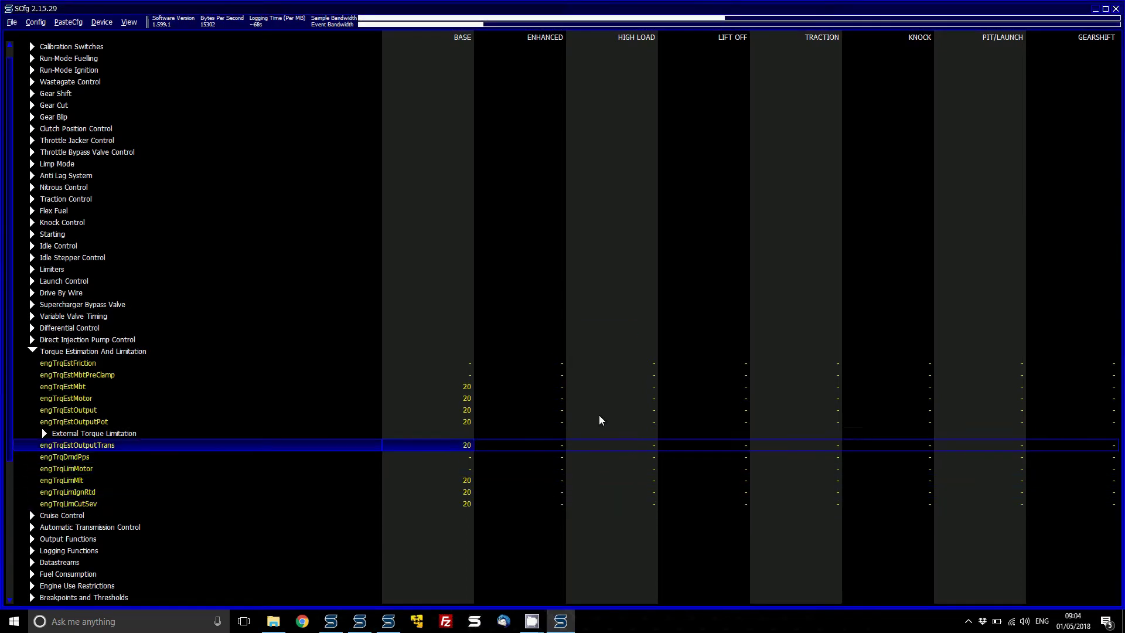
{"action": "key", "text": "Up"}
{"action": "key", "text": "Up"}
{"action": "key", "text": "Down"}
{"action": "key", "text": "End"}
{"action": "key", "text": "Up"}
{"action": "key", "text": "Up"}
{"action": "key", "text": "Up"}
{"action": "key", "text": "Up"}
{"action": "key", "text": "Up"}
{"action": "key", "text": "Up"}
{"action": "key", "text": "Up"}
{"action": "key", "text": "Up"}
{"action": "key", "text": "Up"}
{"action": "key", "text": "Up"}
{"action": "key", "text": "Up"}
{"action": "key", "text": "Up"}
{"action": "key", "text": "Up"}
{"action": "key", "text": "Up"}
{"action": "key", "text": "Up"}
{"action": "key", "text": "Right"}
{"action": "key", "text": "Down"}
{"action": "key", "text": "Right"}
{"action": "key", "text": "Down"}
{"action": "key", "text": "Down"}
{"action": "key", "text": "Down"}
{"action": "key", "text": "Down"}
{"action": "key", "text": "Down"}
{"action": "key", "text": "Down"}
{"action": "key", "text": "Down"}
{"action": "key", "text": "Down"}
{"action": "key", "text": "Down"}
{"action": "key", "text": "Down"}
{"action": "key", "text": "Down"}
{"action": "key", "text": "Down"}
{"action": "key", "text": "Down"}
{"action": "key", "text": "Down"}
{"action": "key", "text": "Down"}
{"action": "key", "text": "Down"}
{"action": "key", "text": "Down"}
{"action": "key", "text": "Down"}
{"action": "key", "text": "Down"}
{"action": "key", "text": "Down"}
{"action": "key", "text": "Down"}
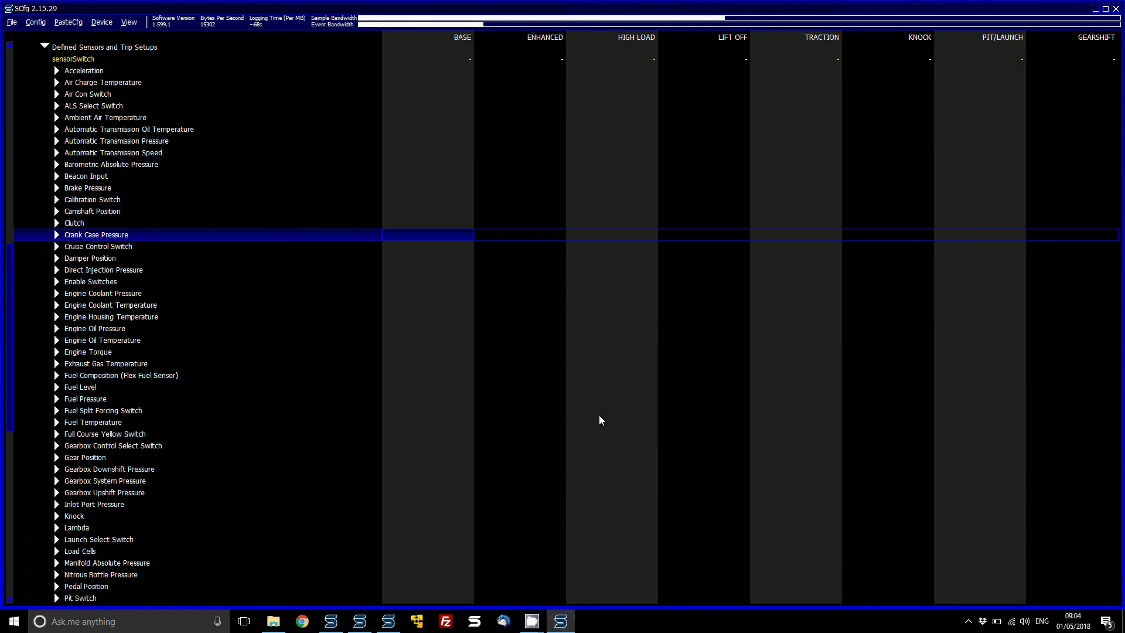
{"action": "key", "text": "Right"}
{"action": "key", "text": "Down"}
{"action": "key", "text": "Down"}
{"action": "key", "text": "Down"}
{"action": "key", "text": "Down"}
{"action": "key", "text": "Return"}
{"action": "type", "text": "20"}
{"action": "key", "text": "Return"}
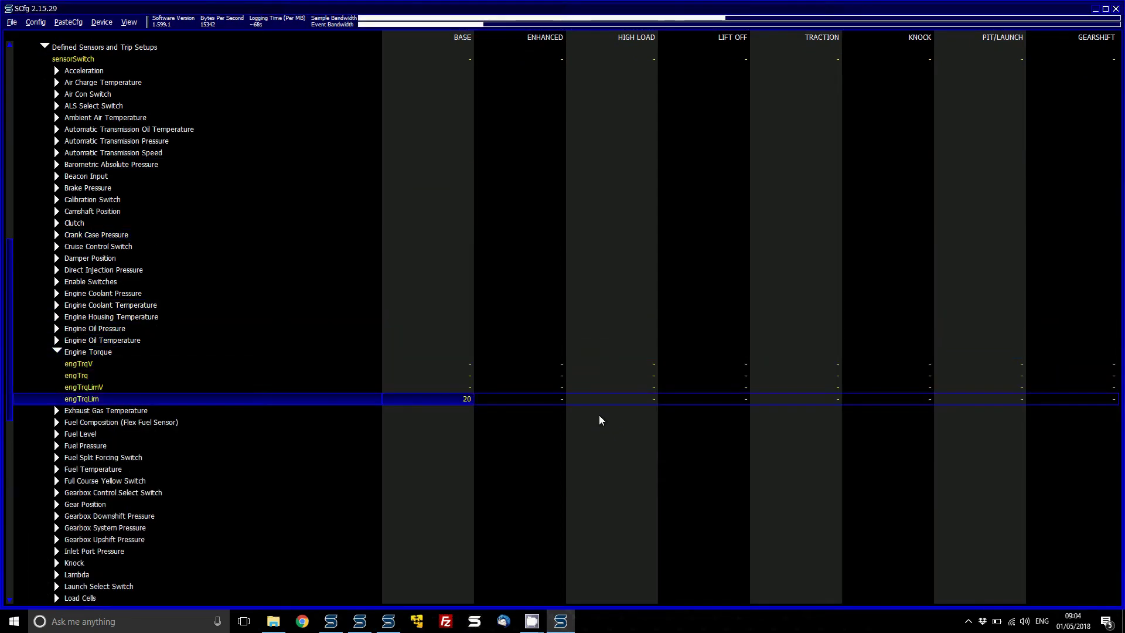
Step: Send the changed logging configuration to the ECU and close SCfg
{"action": "key", "text": "alt+d"}
{"action": "key", "text": "Down"}
{"action": "key", "text": "Return"}
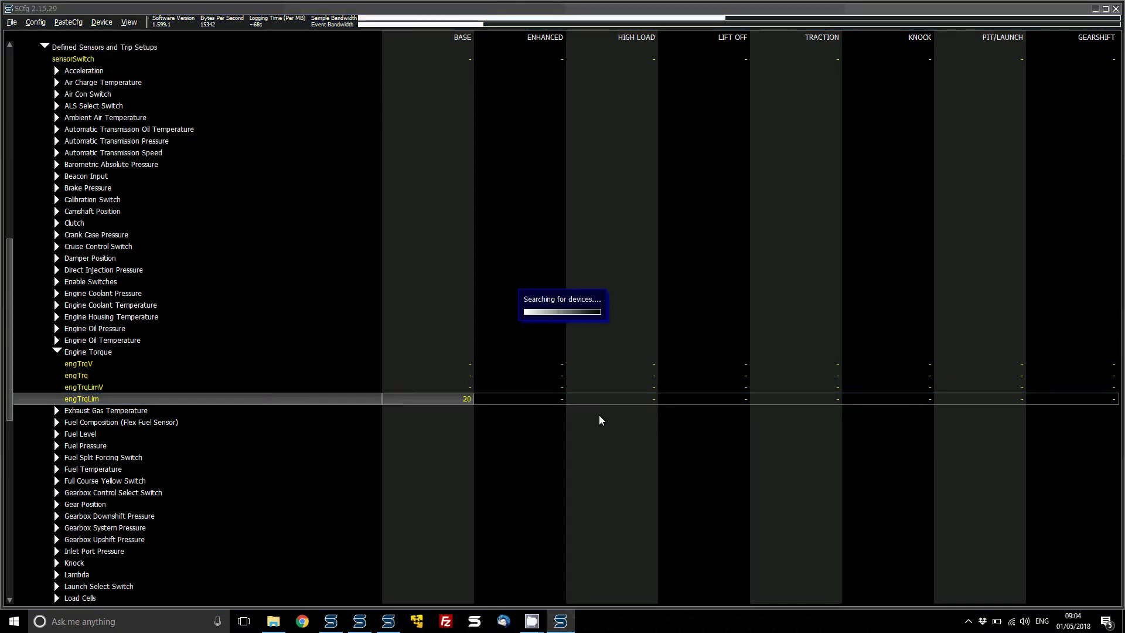
{"action": "key", "text": "Return"}
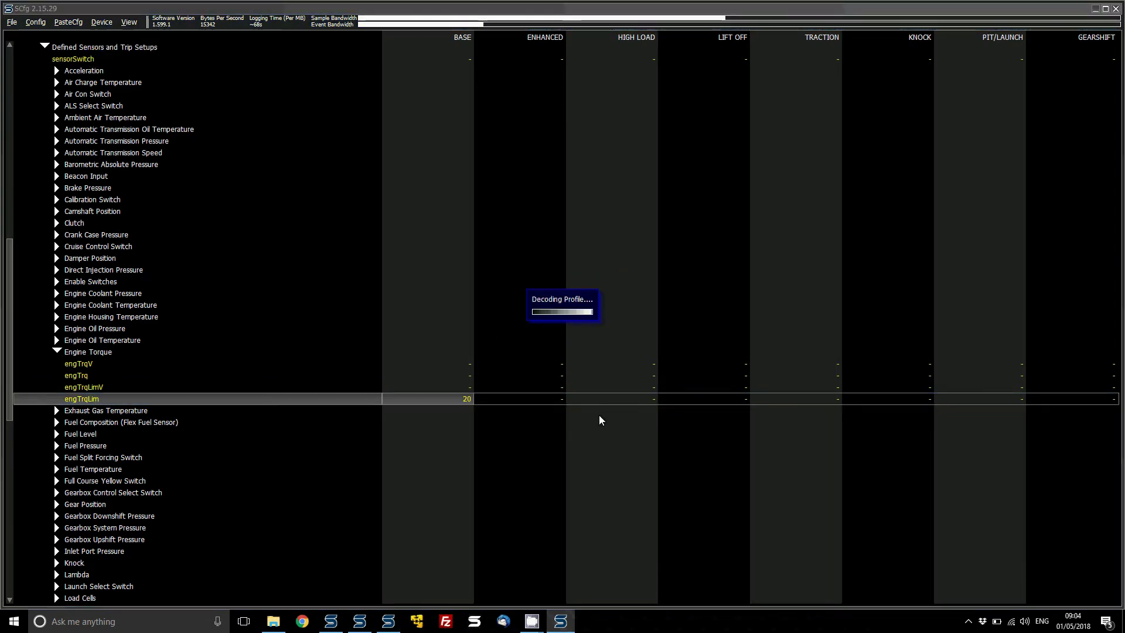
{"action": "key", "text": "Return"}
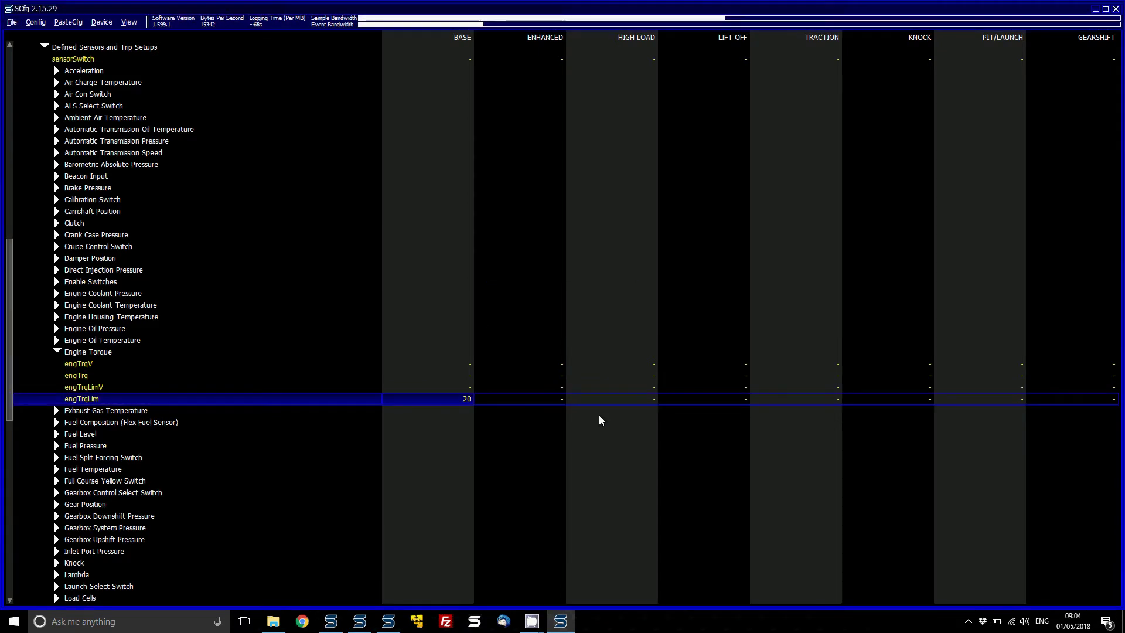
{"action": "left_click", "coordinate": [1118, 9]}
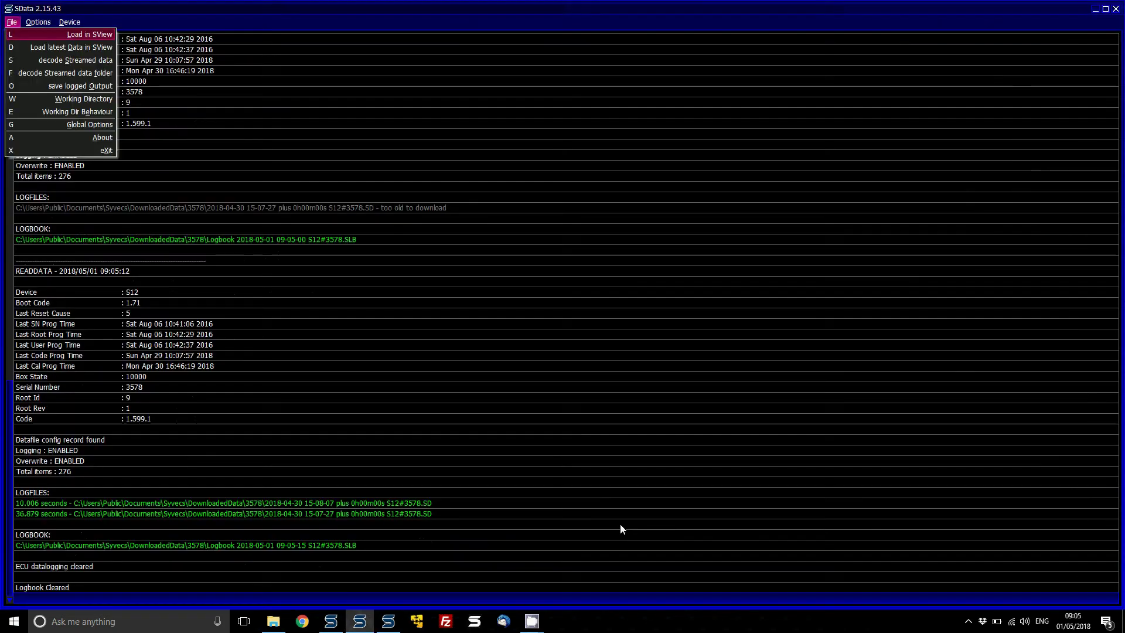
Step: Switch to SView and add engTrqEstMbt, engTrqEstOutputTrans, engTrqLim, engTrqLimIgnRtd and engTrqLimMlt to the lower graph of the 15-07-27 log
{"action": "left_click", "coordinate": [620, 530]}
{"action": "left_click", "coordinate": [384, 630]}
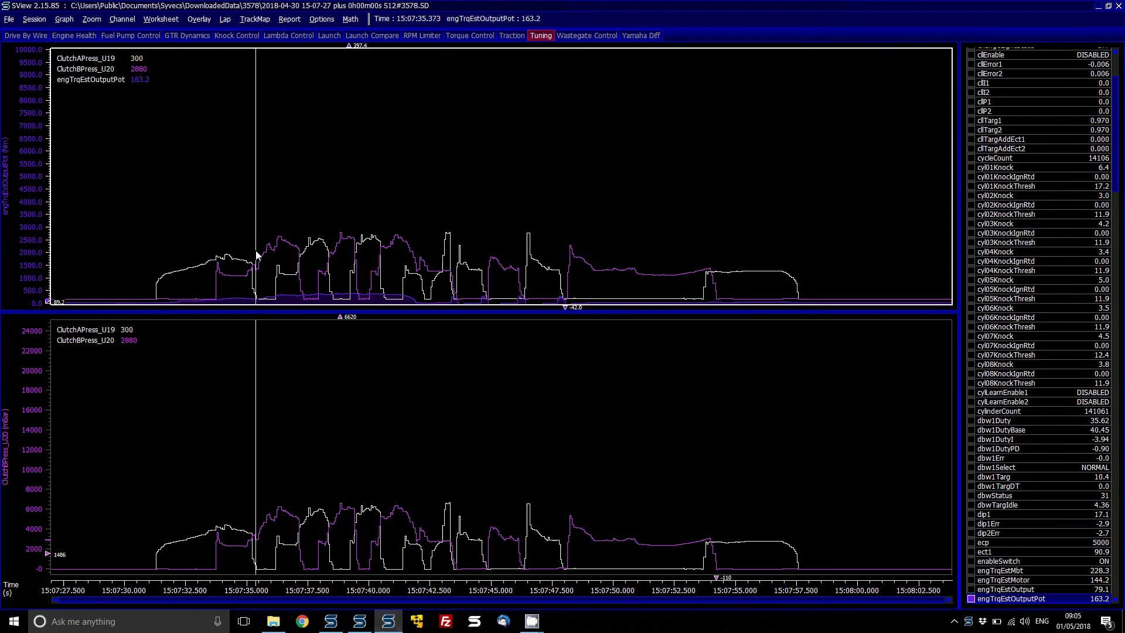
{"action": "key", "text": "alt+c"}
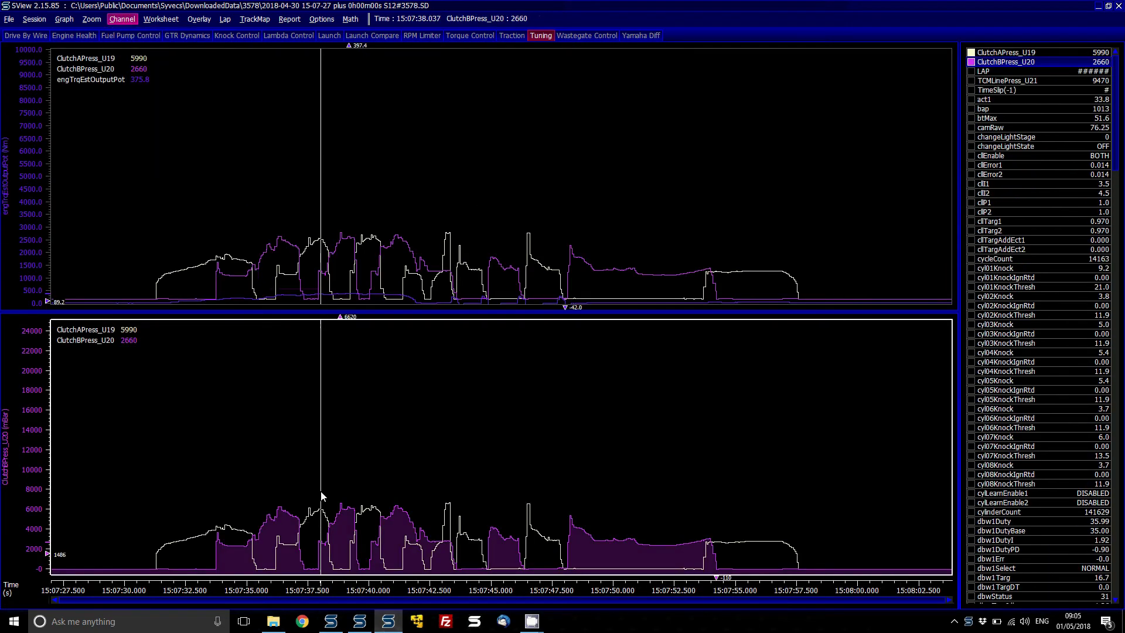
{"action": "key", "text": "Return"}
{"action": "type", "text": "eng"}
{"action": "key", "text": "Down"}
{"action": "key", "text": "Down"}
{"action": "key", "text": "Down"}
{"action": "key", "text": "Down"}
{"action": "key", "text": "Down"}
{"action": "key", "text": "Down"}
{"action": "key", "text": "Down"}
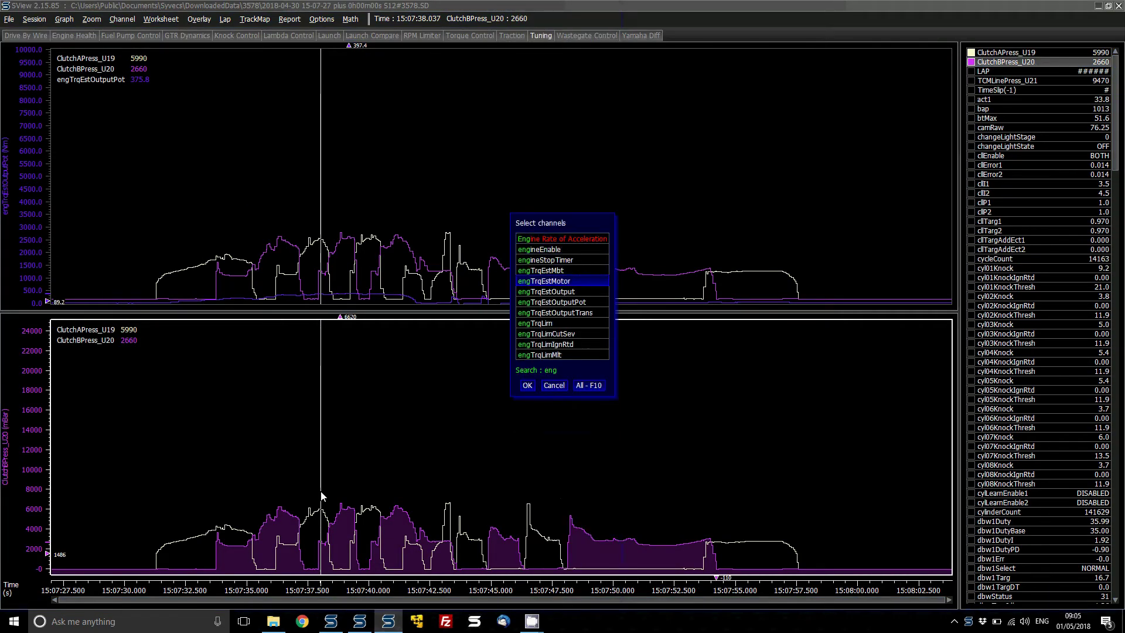
{"action": "left_click", "coordinate": [549, 324]}
{"action": "left_click", "coordinate": [552, 273]}
{"action": "left_click", "coordinate": [558, 354]}
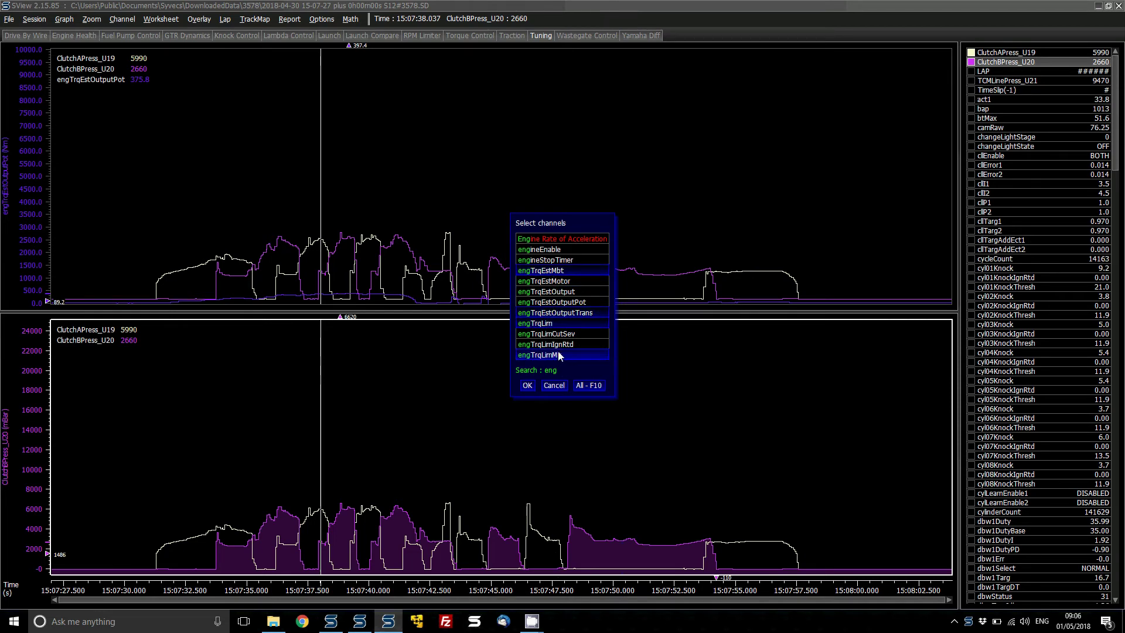
{"action": "left_click", "coordinate": [558, 346]}
{"action": "key", "text": "Return"}
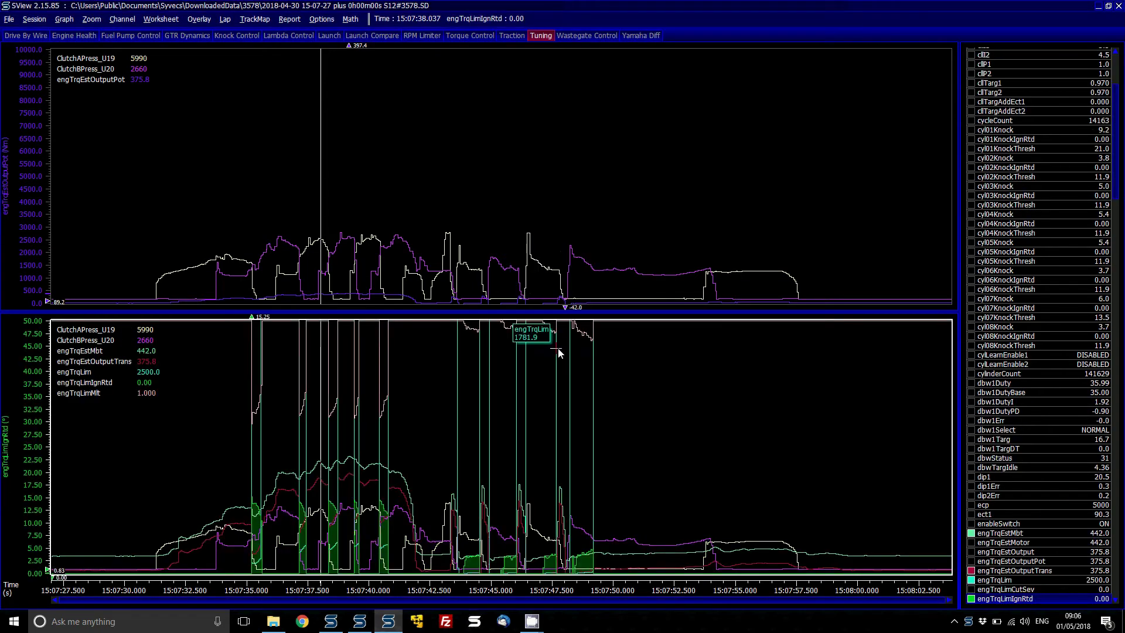
Step: Place the cursor on the engTrqLim drop at about 15:07:37.2 and zoom the time axis in around it
{"action": "left_click", "coordinate": [301, 485]}
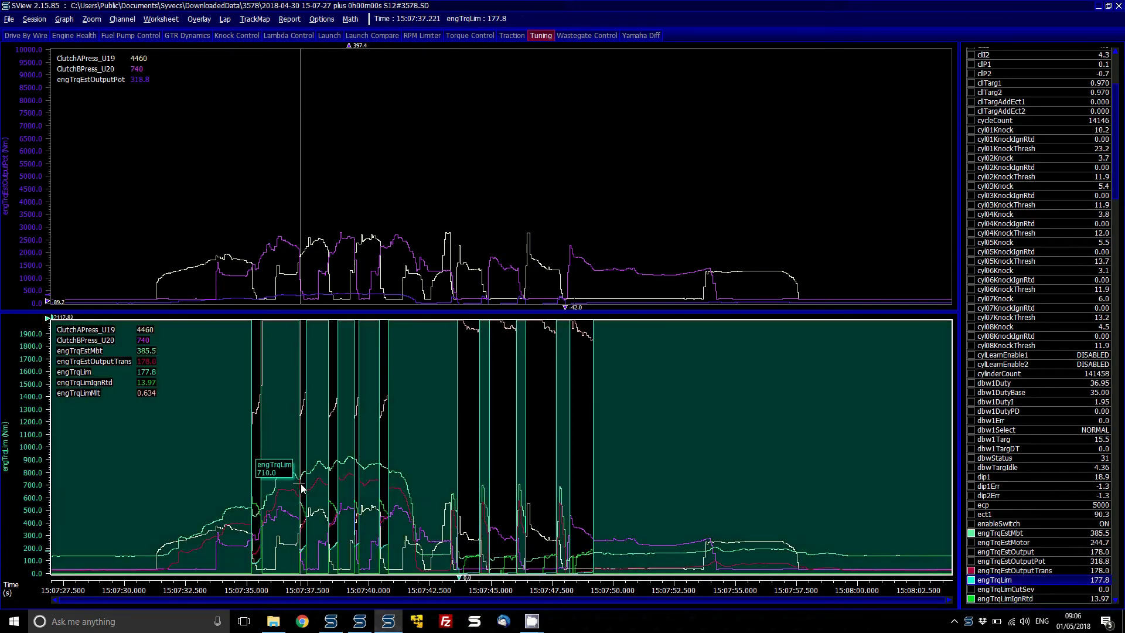
{"action": "scroll", "coordinate": [302, 486], "scroll_direction": "up", "scroll_amount": 2}
{"action": "scroll", "coordinate": [300, 486], "scroll_direction": "up", "scroll_amount": 1}
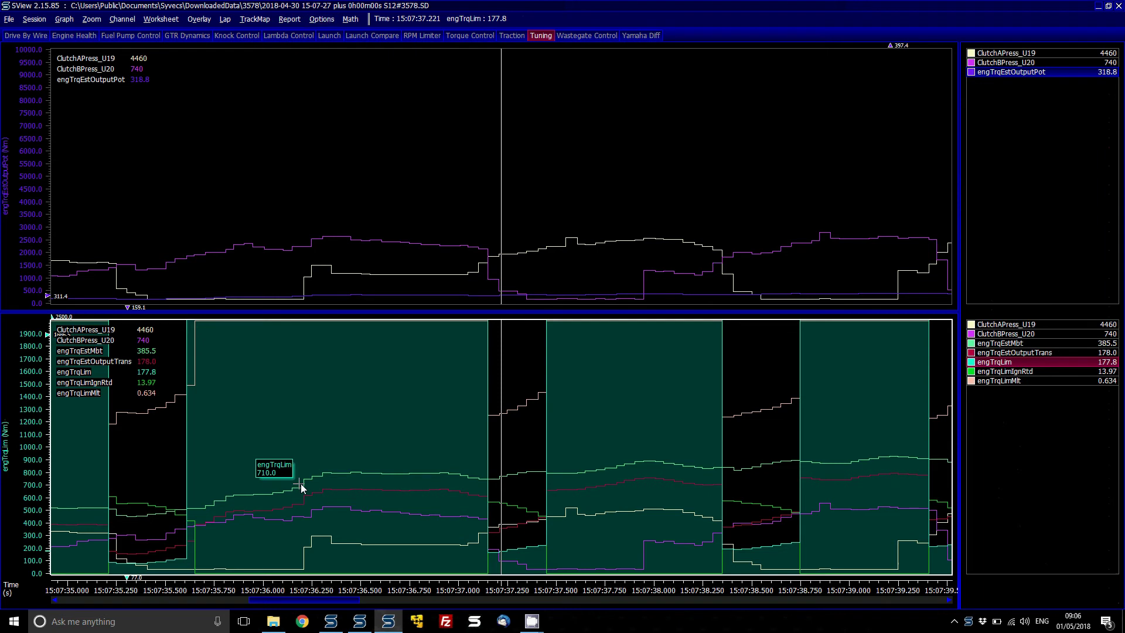
Step: Limit the channel lists to the channels plotted in each graph
{"action": "key", "text": "Escape"}
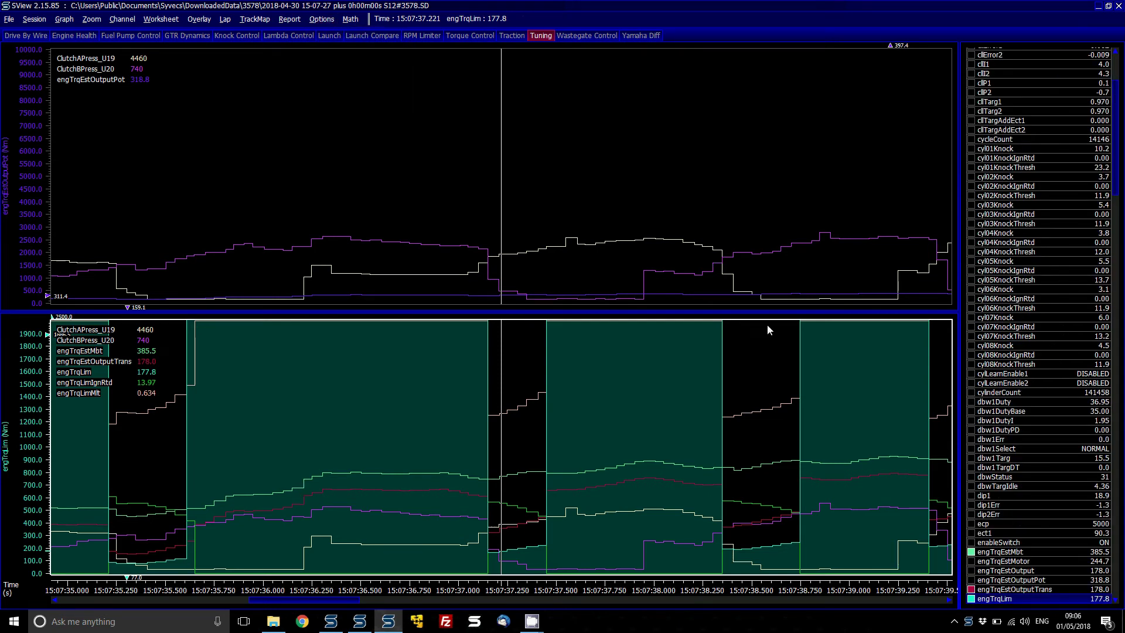
{"action": "left_click", "coordinate": [324, 21]}
{"action": "left_click", "coordinate": [377, 59]}
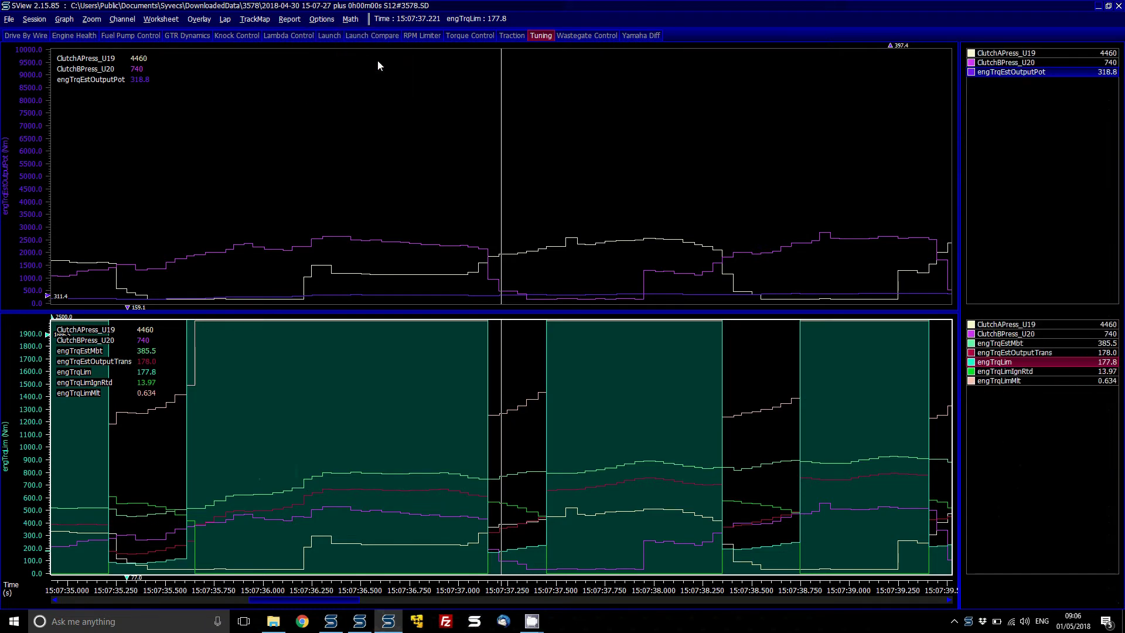
{"action": "key", "text": "alt"}
{"action": "key", "text": "Down"}
{"action": "key", "text": "k"}
{"action": "mouse_move", "coordinate": [478, 251]}
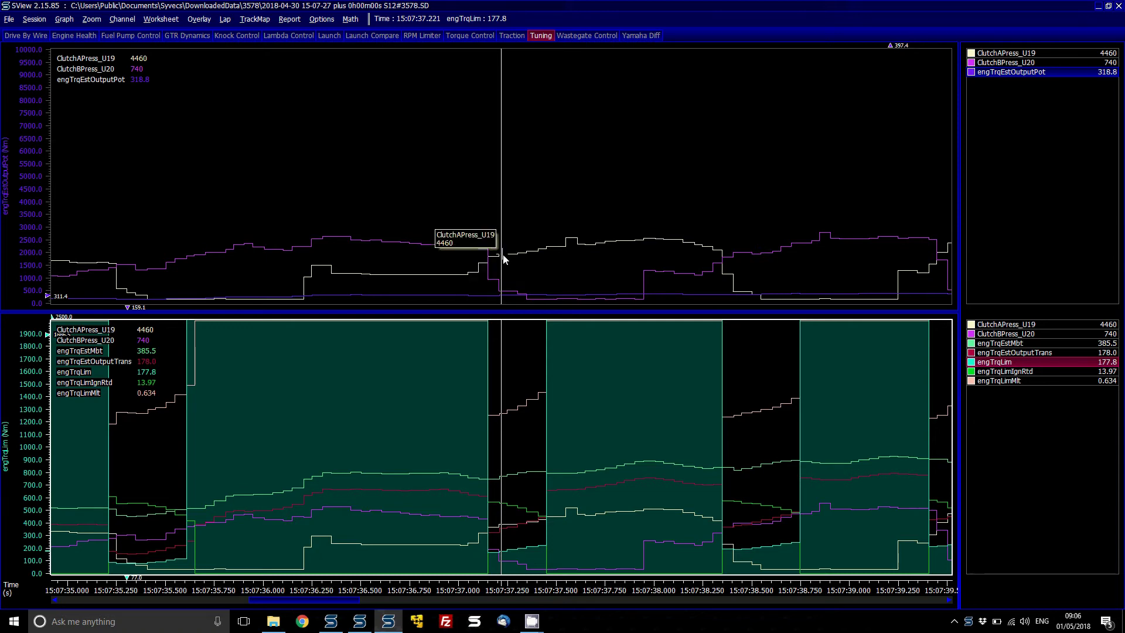
Step: Add the rpm channel to the upper graph and place the cursor before the shift at about 15:07:36.97
{"action": "left_click", "coordinate": [527, 188]}
{"action": "key", "text": "alt+c"}
{"action": "key", "text": "Return"}
{"action": "type", "text": "rpm"}
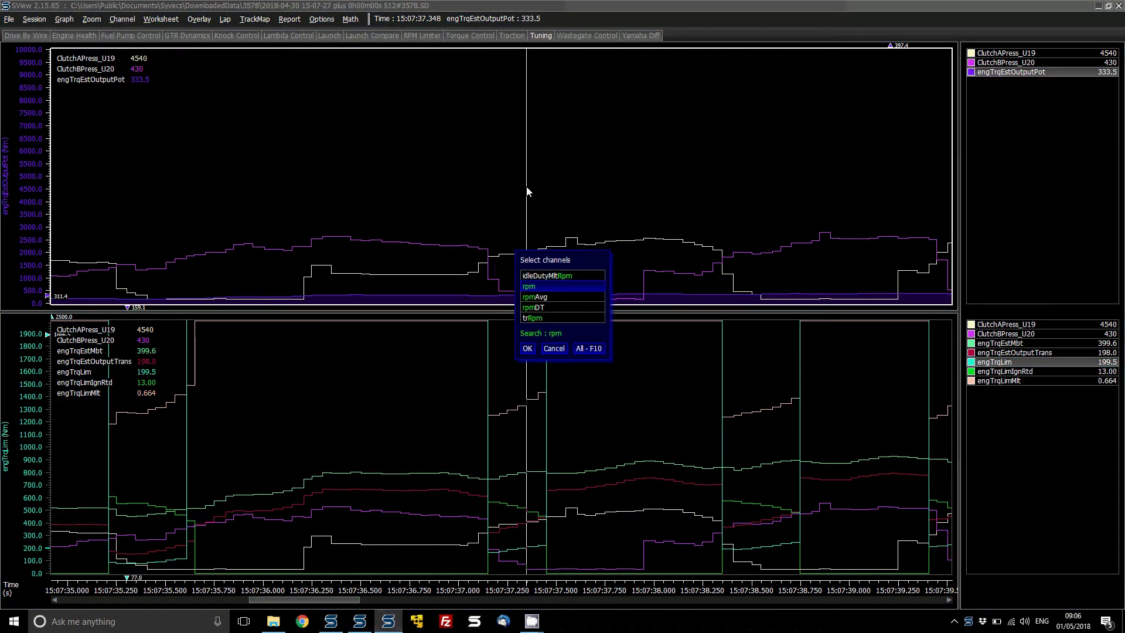
{"action": "key", "text": "Return"}
{"action": "mouse_move", "coordinate": [521, 214]}
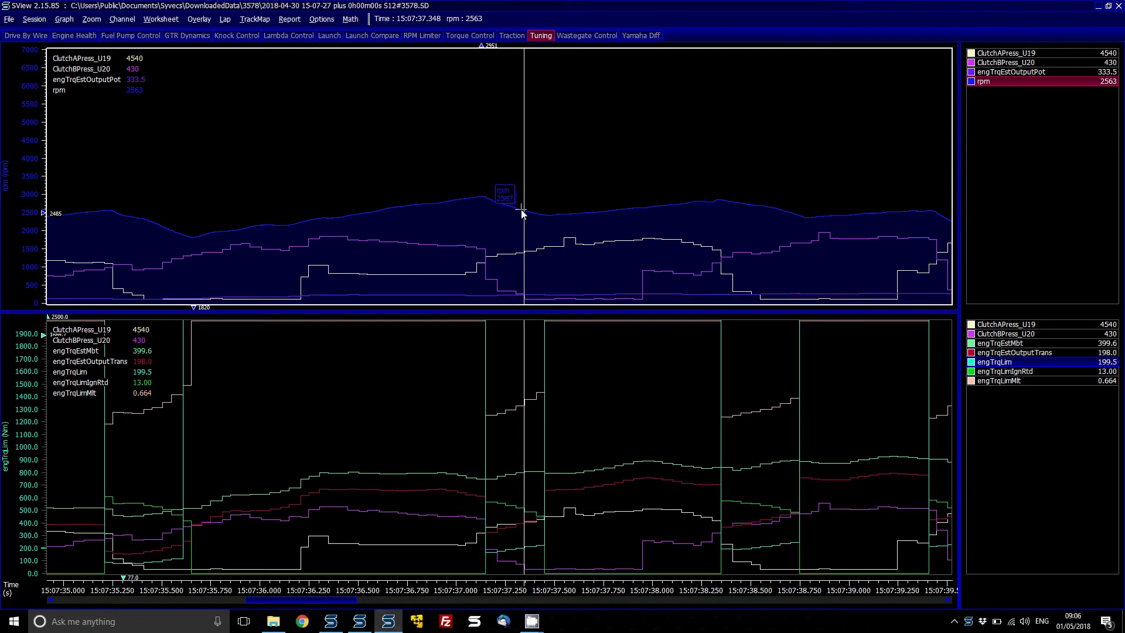
{"action": "left_click", "coordinate": [451, 467]}
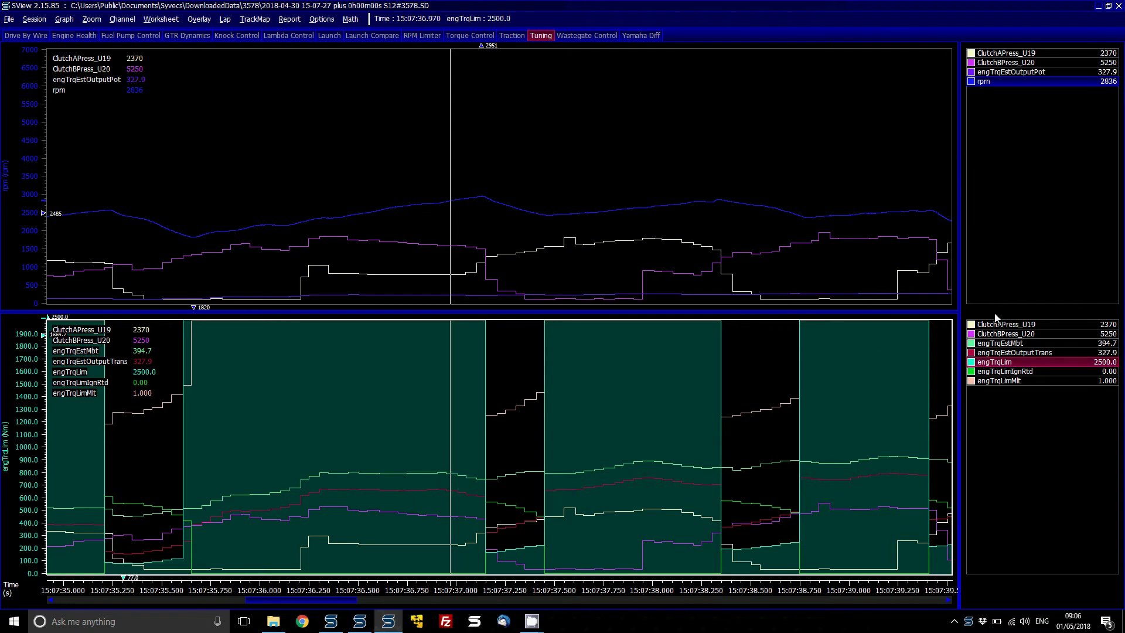
Step: Hide ClutchAPress_U19, ClutchBPress_U20, engTrqEstMbt, engTrqLimIgnRtd and engTrqLimMlt in the lower graph, leaving engTrqEstOutputTrans and engTrqLim plotted
{"action": "left_click", "coordinate": [974, 326]}
{"action": "left_click", "coordinate": [974, 335]}
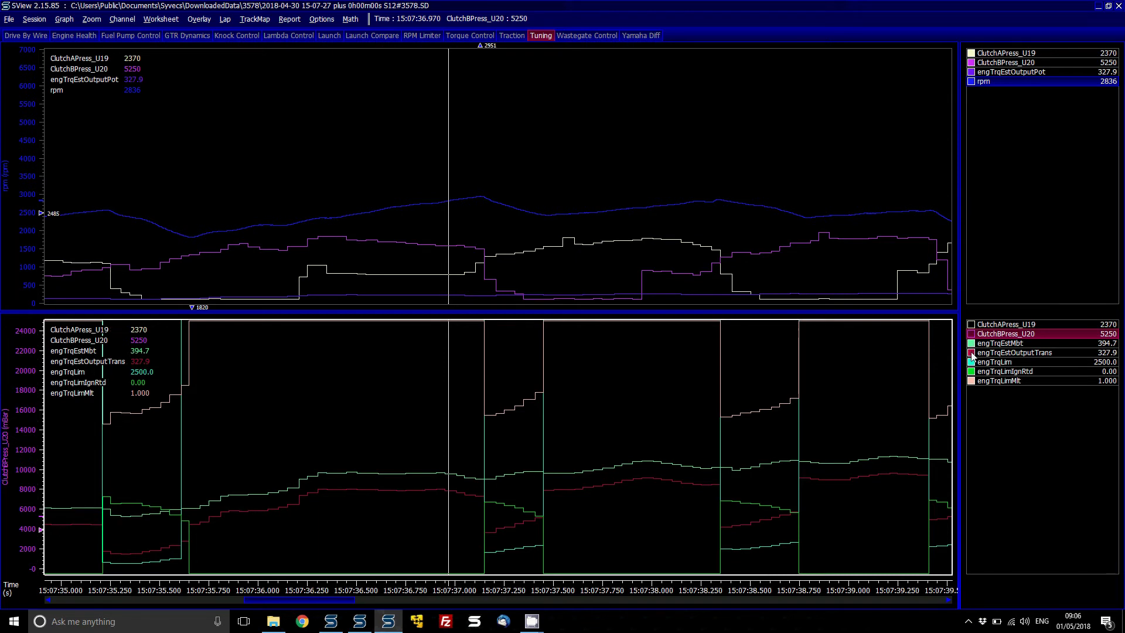
{"action": "left_click", "coordinate": [973, 345]}
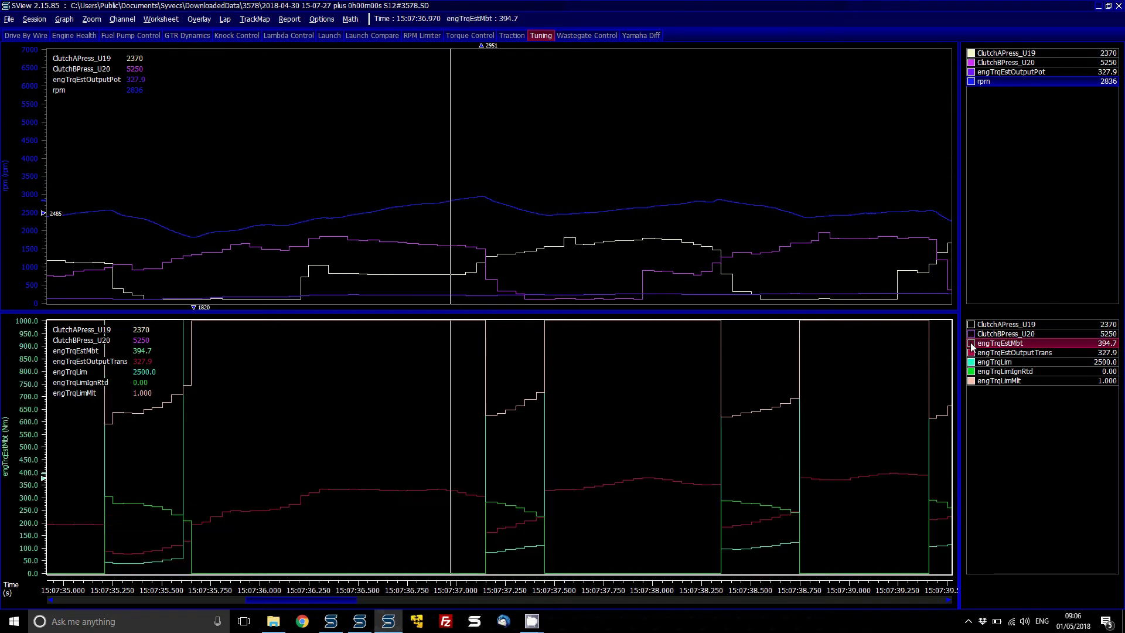
{"action": "left_click", "coordinate": [974, 373]}
{"action": "left_click", "coordinate": [975, 382]}
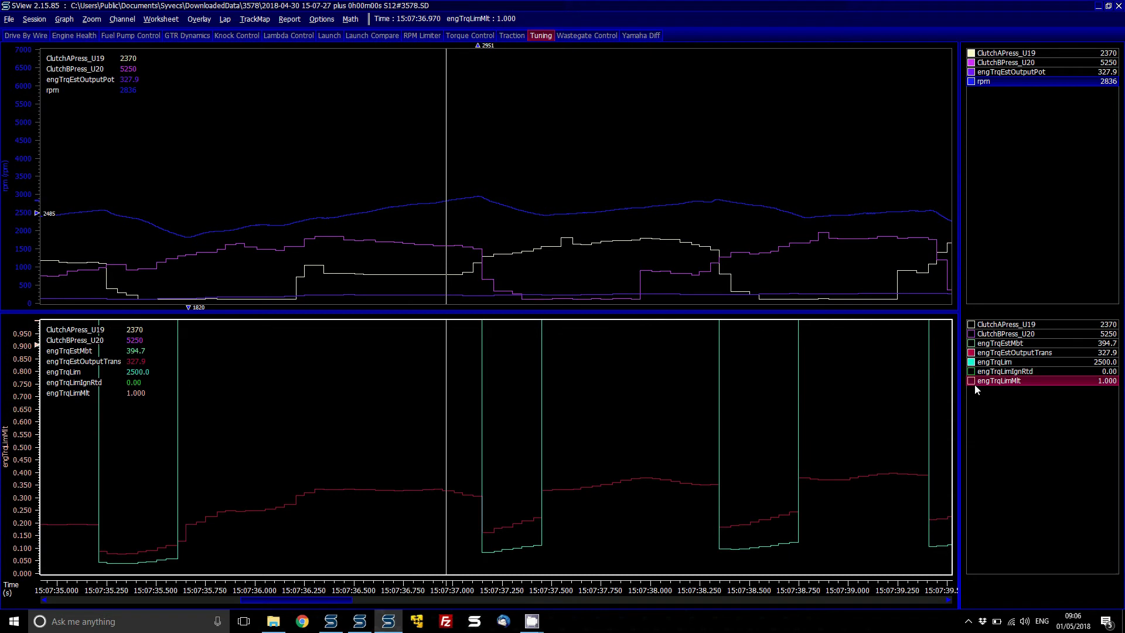
{"action": "mouse_move", "coordinate": [471, 498]}
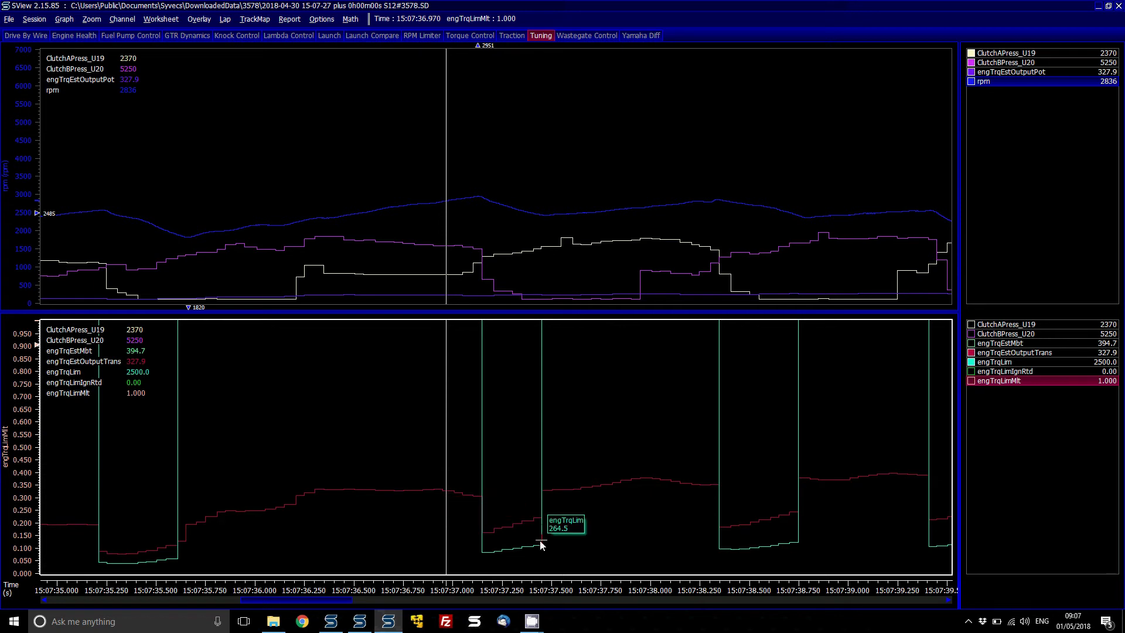
Step: Show engTrqLimIgnRtd and engTrqLimMlt again in the lower graph and read engTrqLimMlt at the start of the shift near 15:07:37.2
{"action": "left_click", "coordinate": [972, 372]}
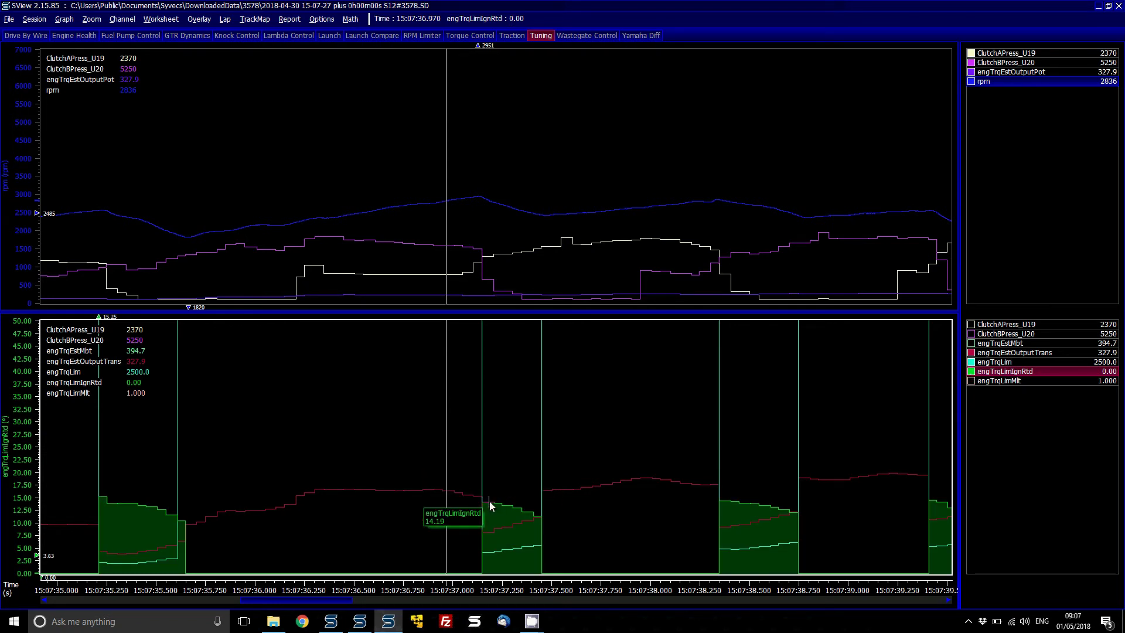
{"action": "left_click", "coordinate": [999, 380]}
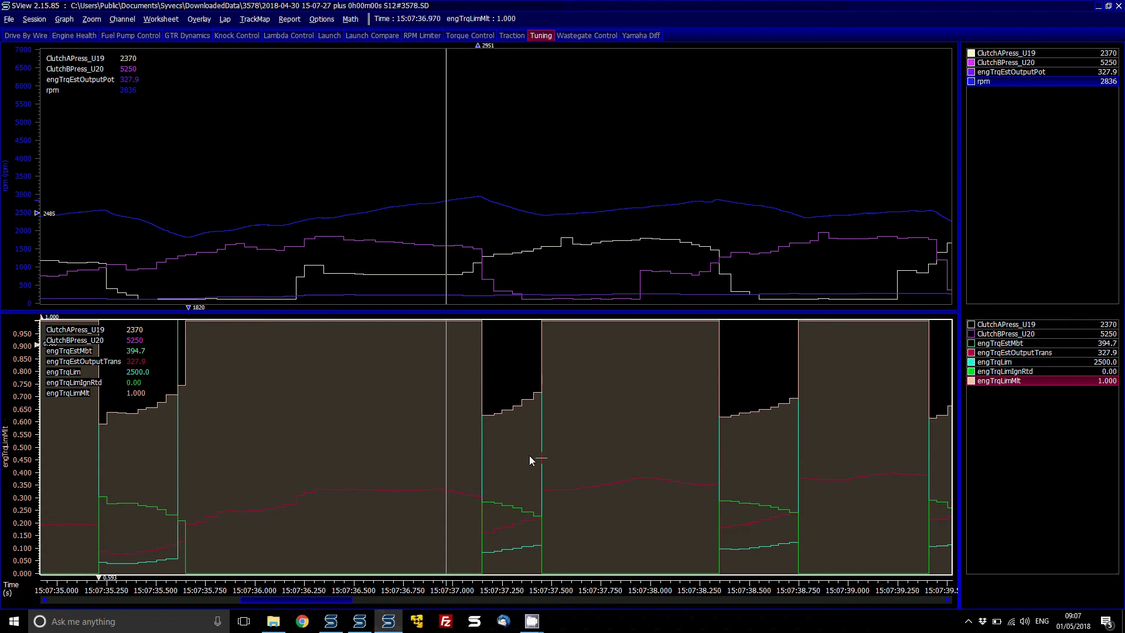
{"action": "mouse_move", "coordinate": [490, 419]}
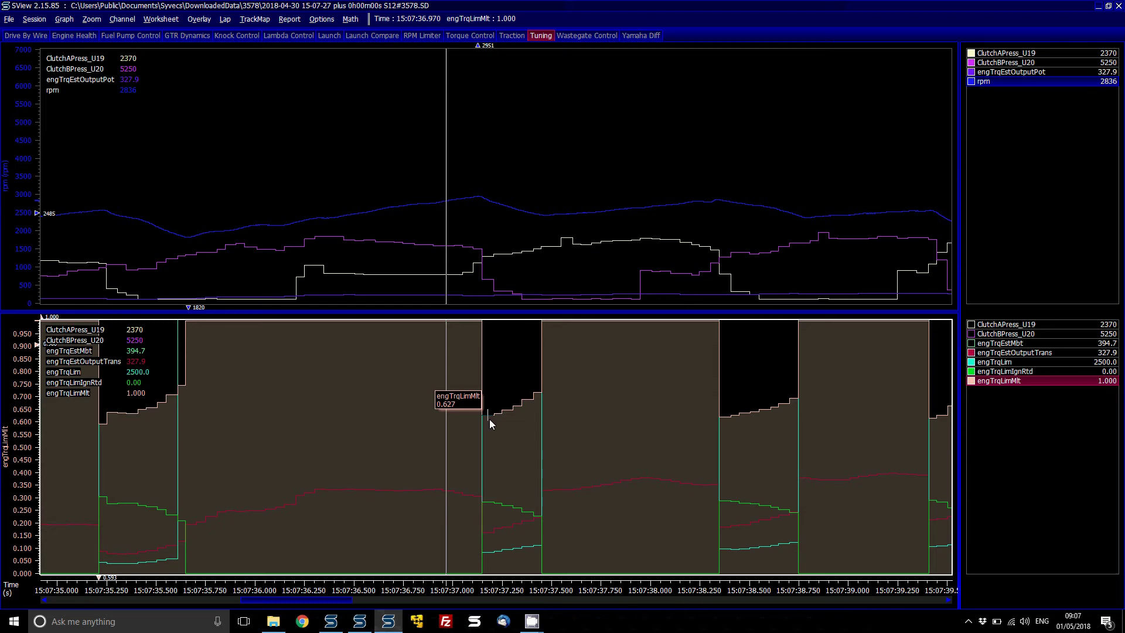
Step: Switch to SCal, check the Torque Estimate Multiplier at 14.50° of ignition retard, and compare it with the log in SView
{"action": "left_click", "coordinate": [331, 621]}
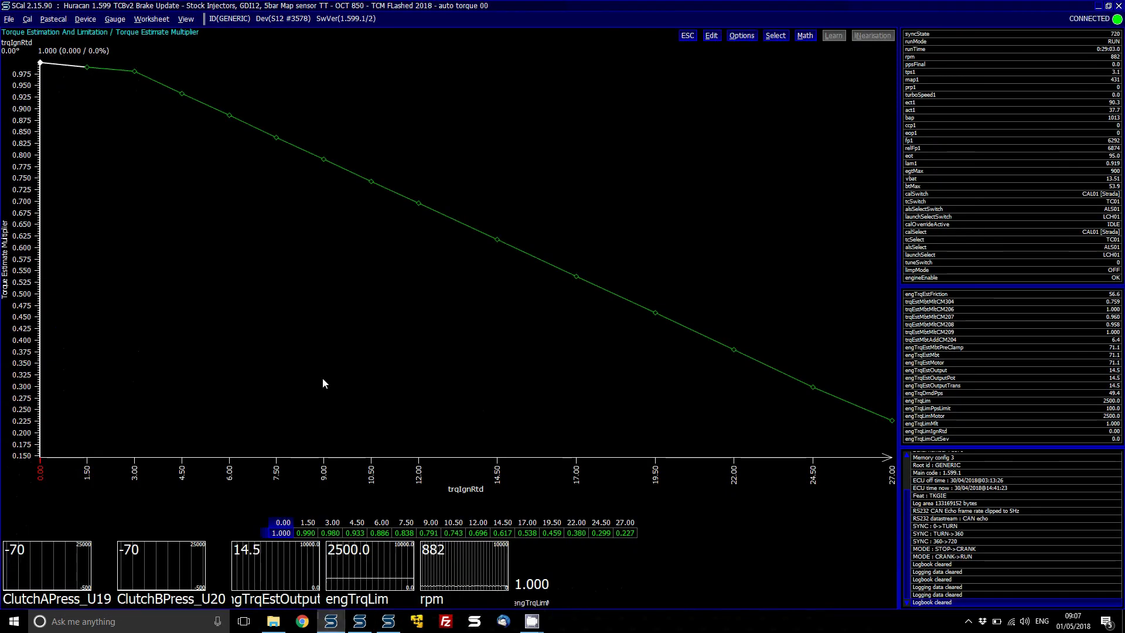
{"action": "key", "text": "Right"}
{"action": "key", "text": "Right"}
{"action": "key", "text": "Right"}
{"action": "key", "text": "Right"}
{"action": "key", "text": "Right"}
{"action": "key", "text": "Right"}
{"action": "key", "text": "Right"}
{"action": "key", "text": "Right"}
{"action": "key", "text": "Right"}
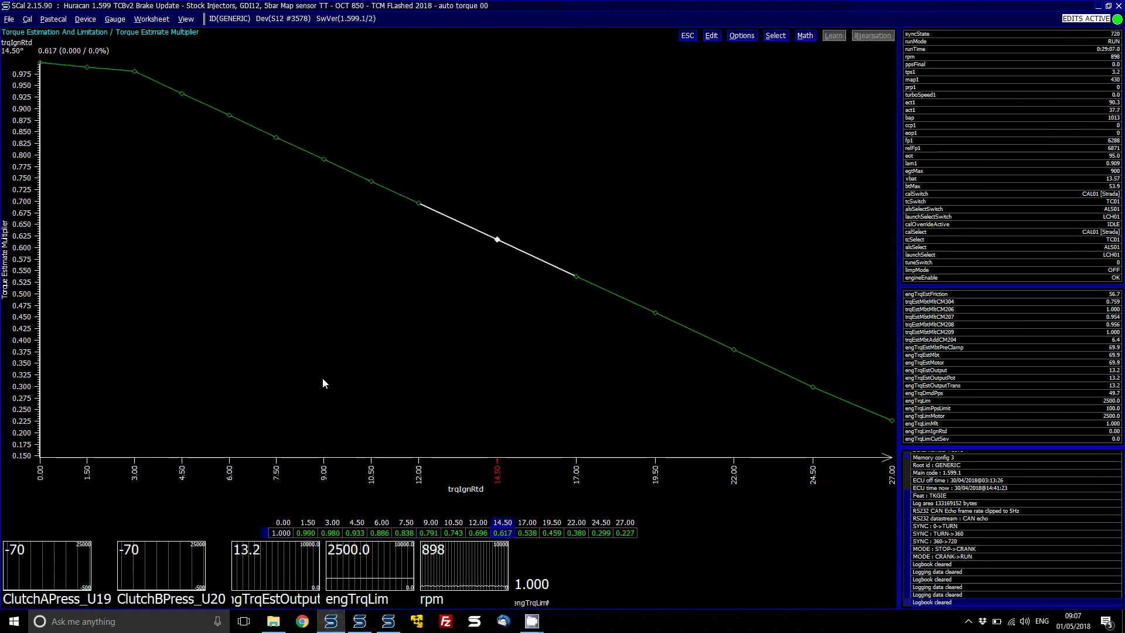
{"action": "left_click", "coordinate": [388, 622]}
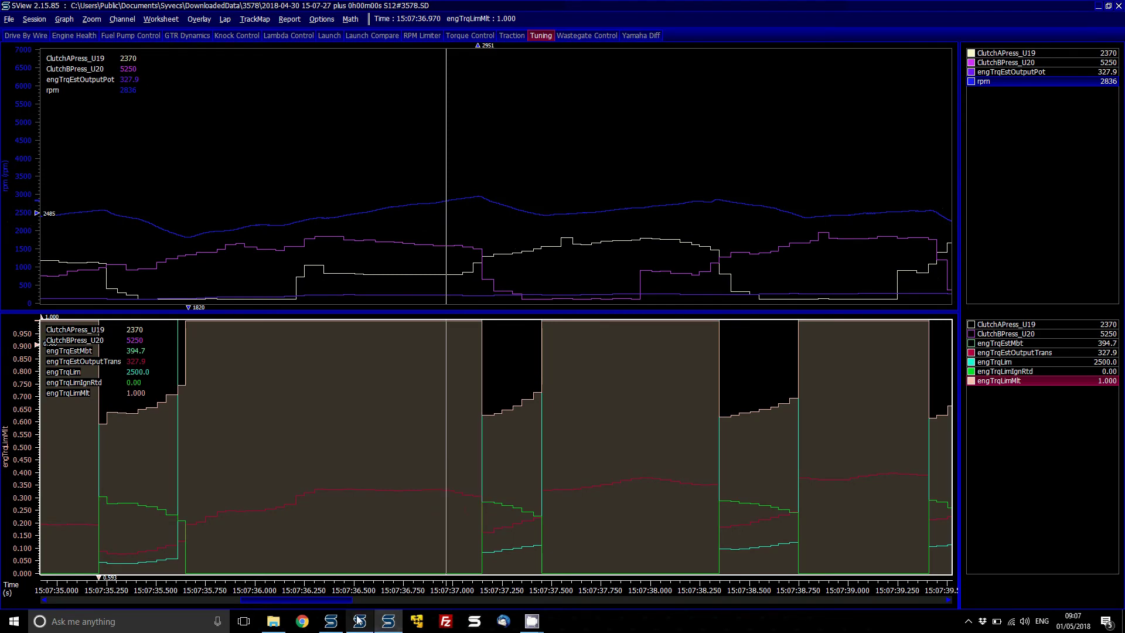
Step: Switch back to SCal and examine the Minimum Torque Multiplier Via Ignition Retard and Maximum Cut Severity settings
{"action": "left_click", "coordinate": [332, 622]}
{"action": "key", "text": "Down"}
{"action": "key", "text": "Down"}
{"action": "key", "text": "Down"}
{"action": "key", "text": "Down"}
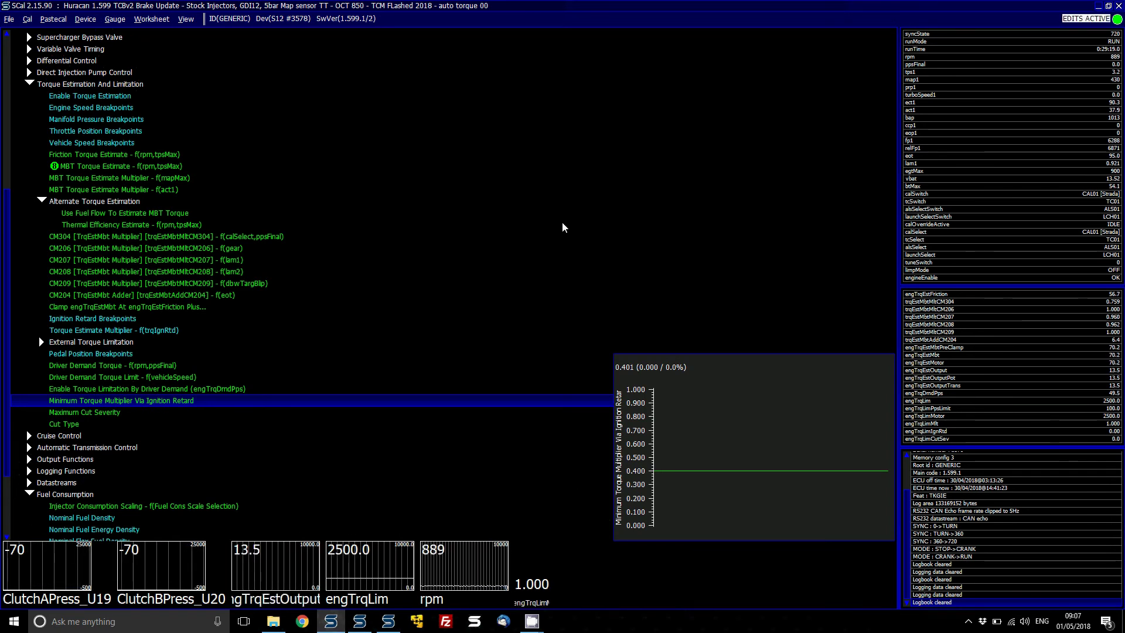
{"action": "key", "text": "Down"}
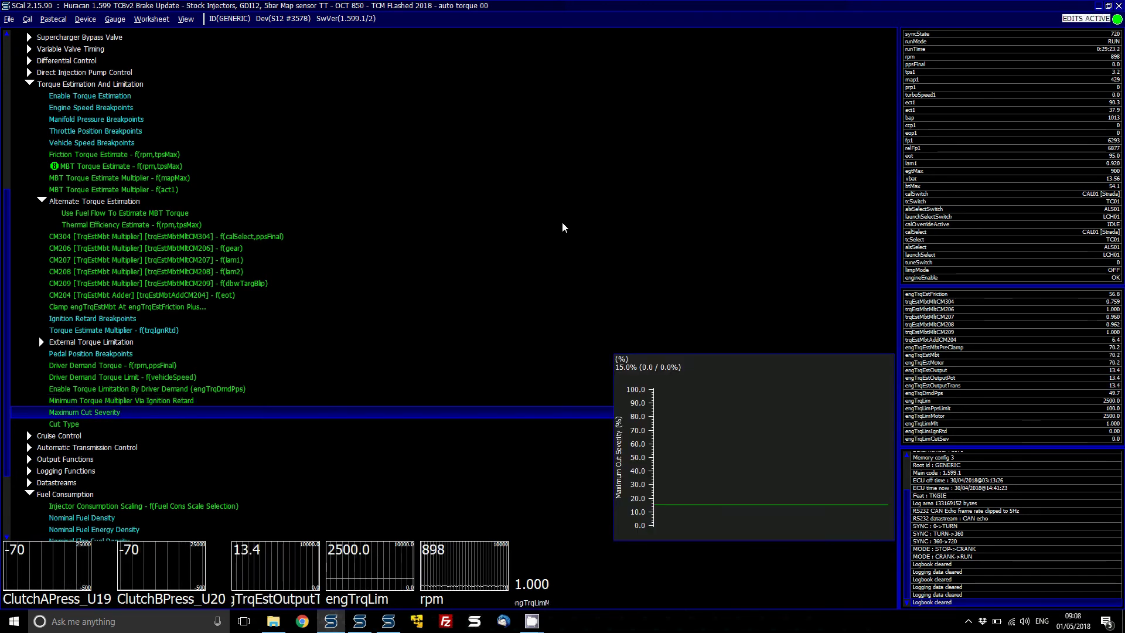
{"action": "key", "text": "Up"}
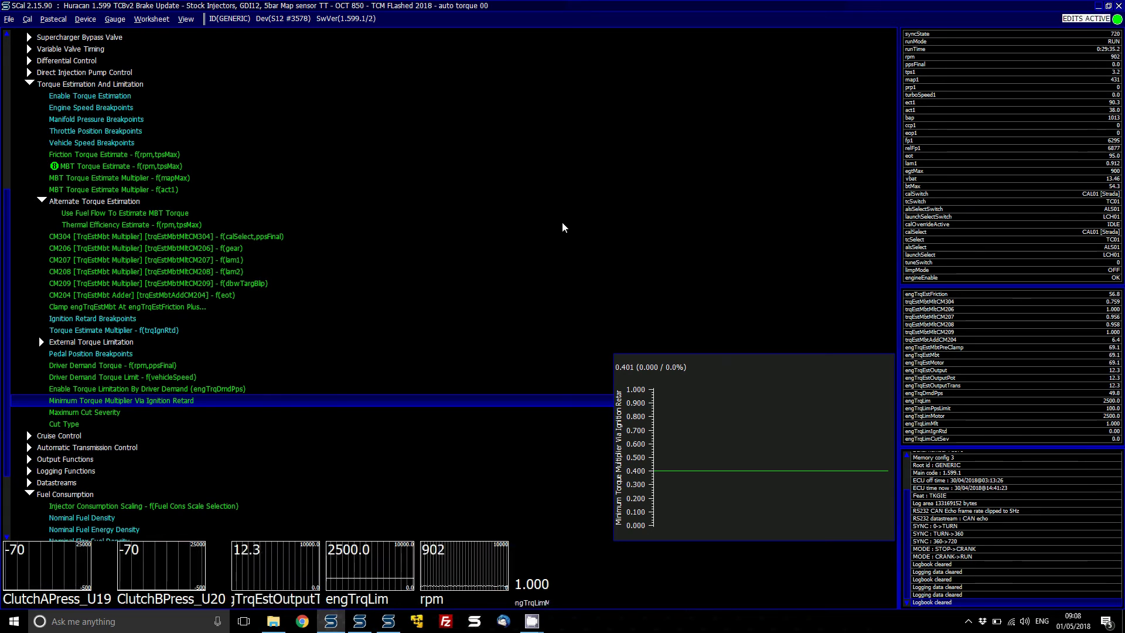
Step: Expand the External Torque Limitation group and select its Minimum Cut Severity - f(tpsMax,engTrqLim) map
{"action": "key", "text": "Up"}
{"action": "key", "text": "Up"}
{"action": "key", "text": "Up"}
{"action": "key", "text": "Up"}
{"action": "key", "text": "Up"}
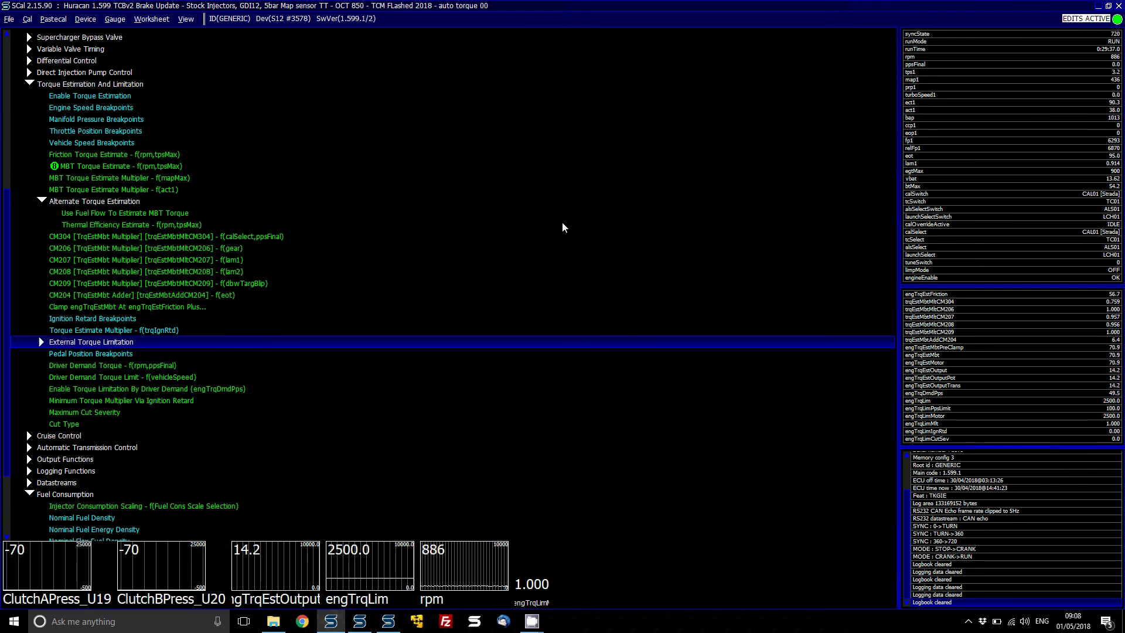
{"action": "key", "text": "Right"}
{"action": "key", "text": "Down"}
{"action": "key", "text": "Down"}
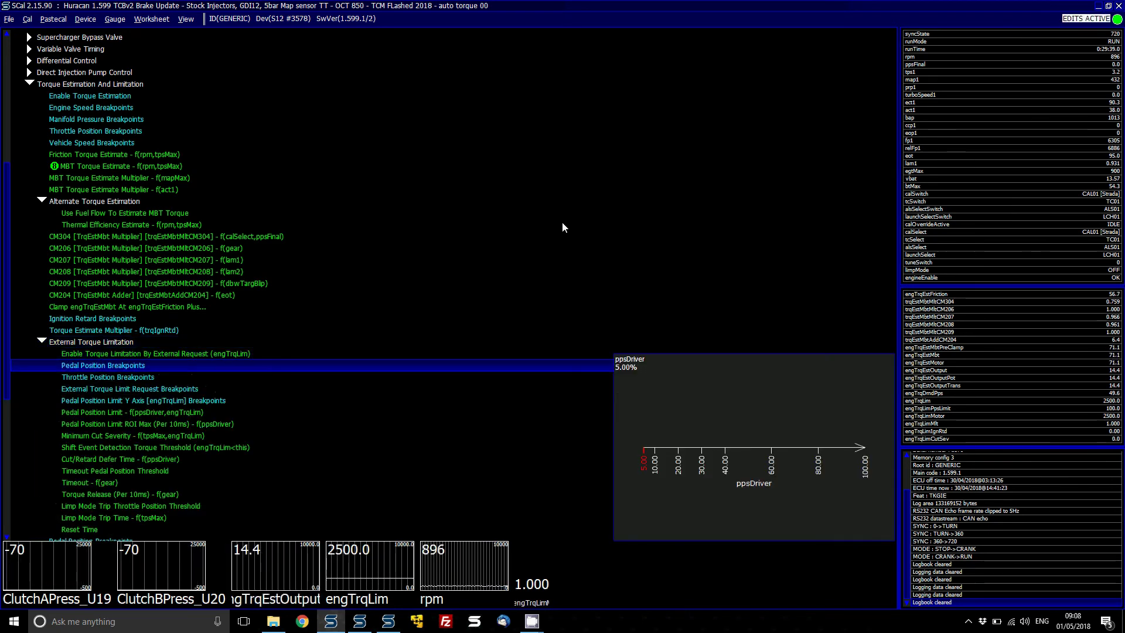
{"action": "key", "text": "Down"}
{"action": "key", "text": "Down"}
{"action": "key", "text": "Down"}
{"action": "key", "text": "Down"}
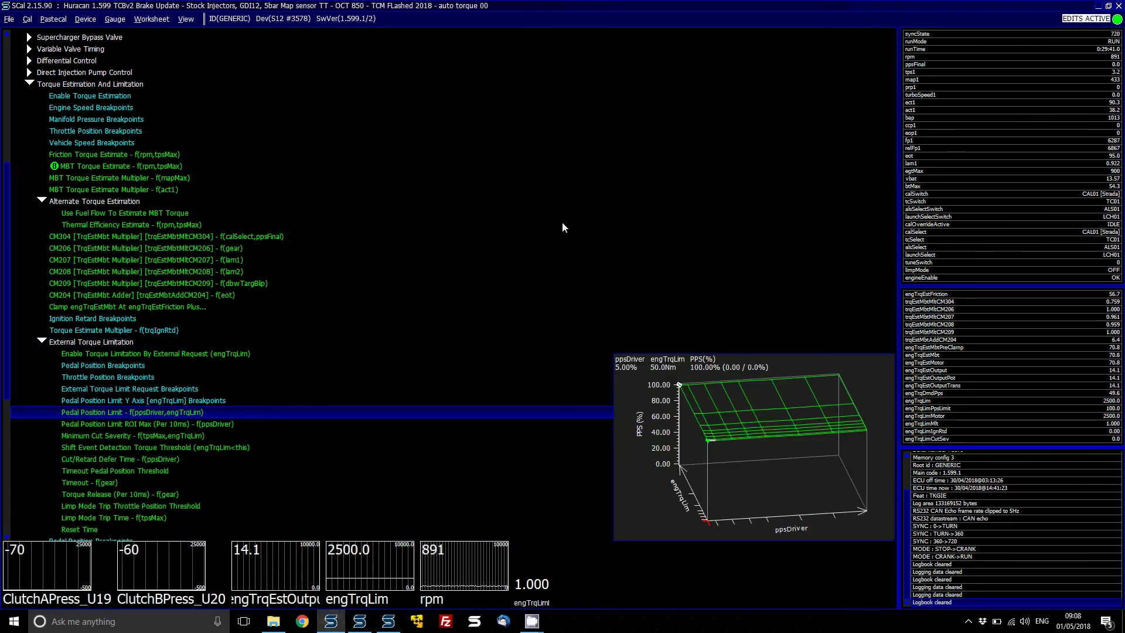
{"action": "key", "text": "Down"}
{"action": "key", "text": "Down"}
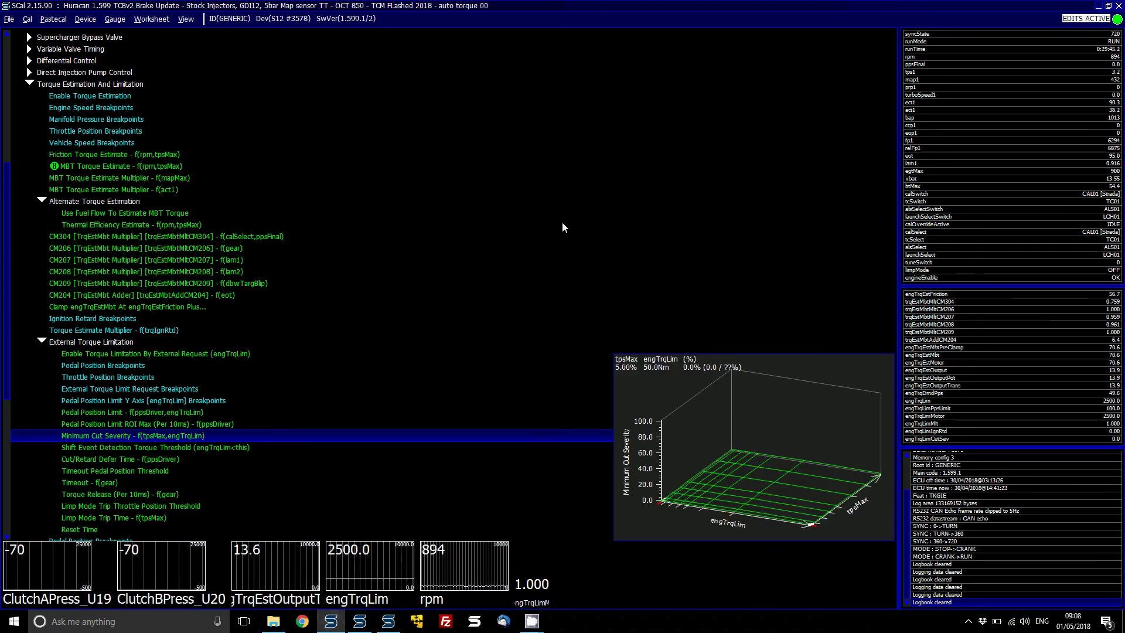
Step: Open the Minimum Cut Severity map, inspect the cells up to 100% tpsMax and 300 Nm engTrqLim, and close it
{"action": "key", "text": "Return"}
{"action": "key", "text": "Escape"}
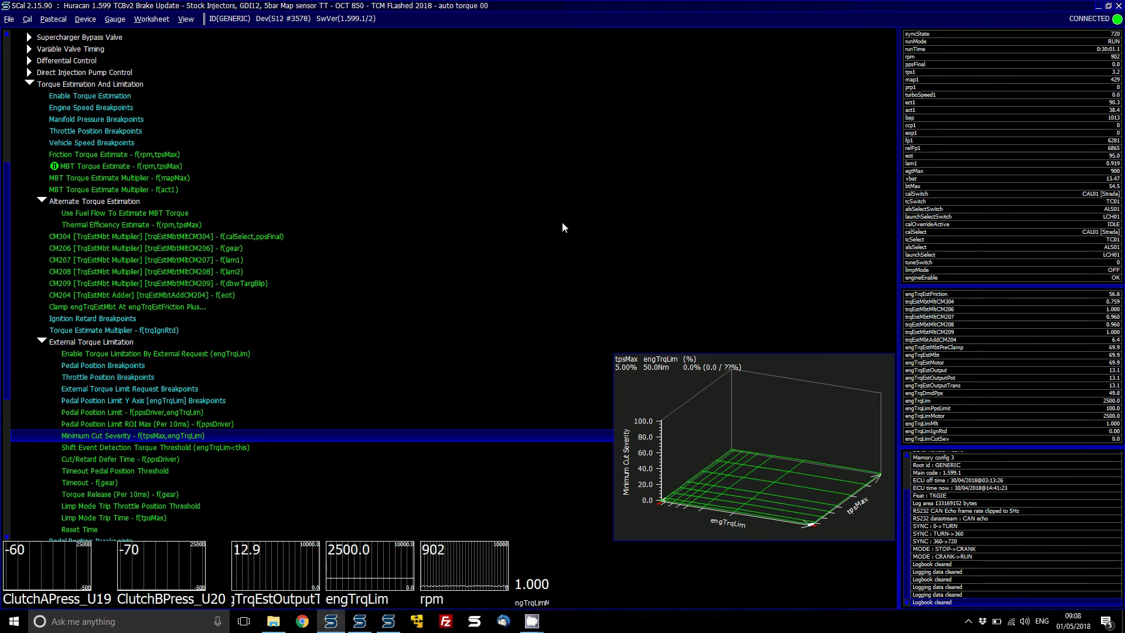
{"action": "key", "text": "Return"}
{"action": "key", "text": "Right"}
{"action": "key", "text": "Right"}
{"action": "key", "text": "Up"}
{"action": "key", "text": "Up"}
{"action": "key", "text": "Up"}
{"action": "key", "text": "Up"}
{"action": "key", "text": "Up"}
{"action": "key", "text": "Up"}
{"action": "key", "text": "Up"}
{"action": "key", "text": "Right"}
{"action": "key", "text": "Right"}
{"action": "key", "text": "Left"}
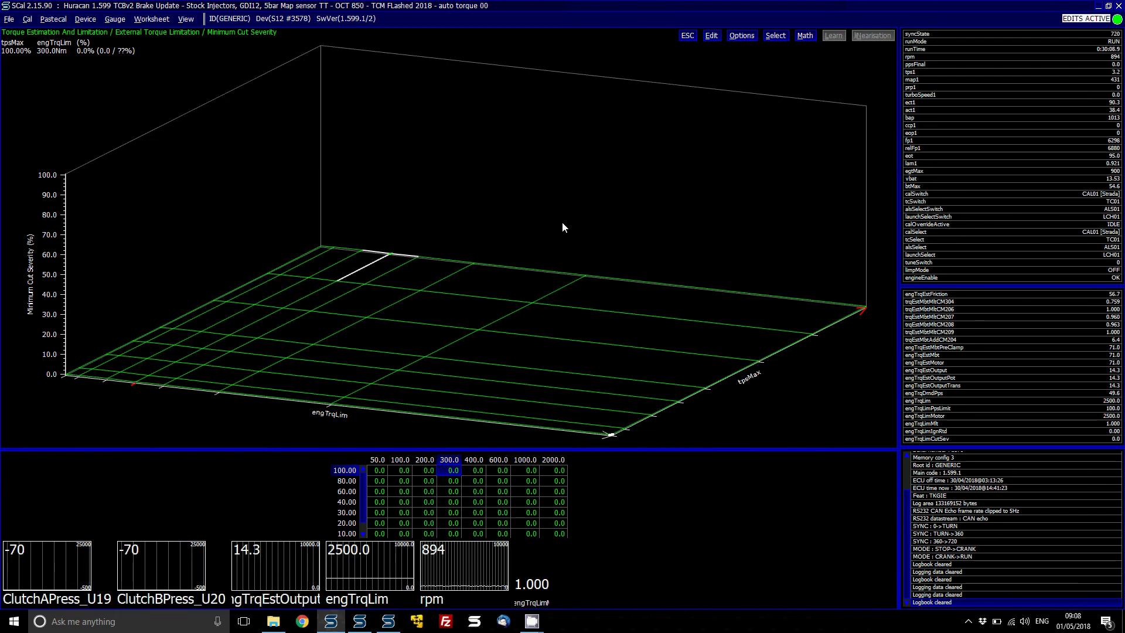
{"action": "key", "text": "Escape"}
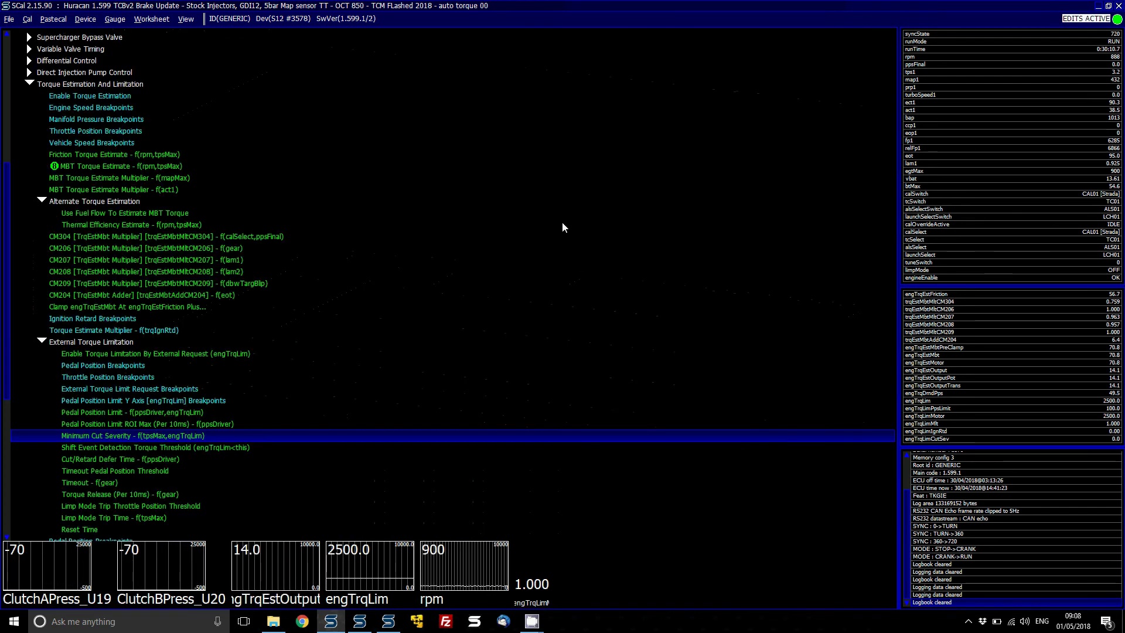
Step: Check the Pedal Position Limit map and the Enable Torque Limitation By External Request setting
{"action": "key", "text": "Up"}
{"action": "key", "text": "Up"}
{"action": "key", "text": "Up"}
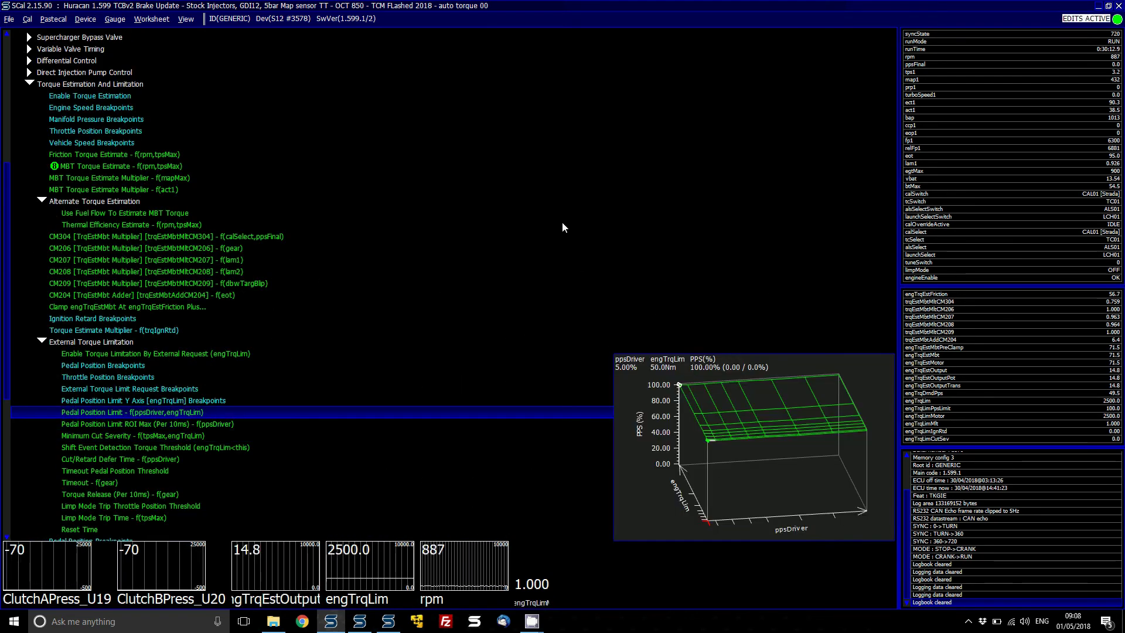
{"action": "key", "text": "Up"}
{"action": "key", "text": "Up"}
{"action": "key", "text": "Up"}
{"action": "key", "text": "Up"}
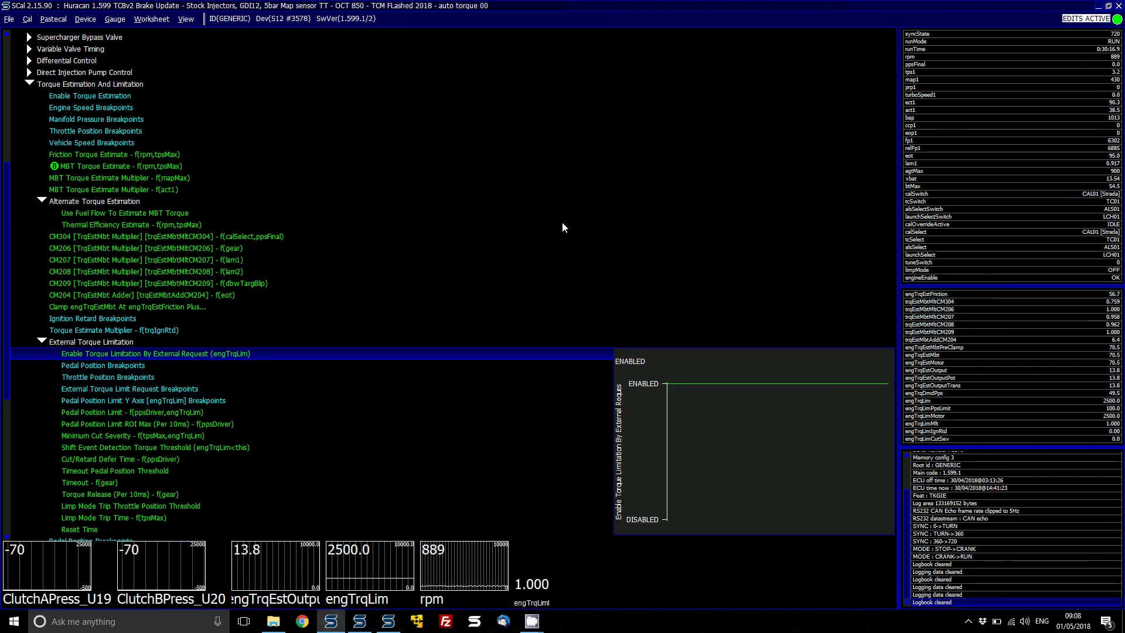
Step: Review Pedal Position Limit, Pedal Position Limit ROI Max, Minimum Cut Severity and Shift Event Detection Torque Threshold in turn
{"action": "key", "text": "Down"}
{"action": "key", "text": "Down"}
{"action": "key", "text": "Down"}
{"action": "key", "text": "Down"}
{"action": "key", "text": "Down"}
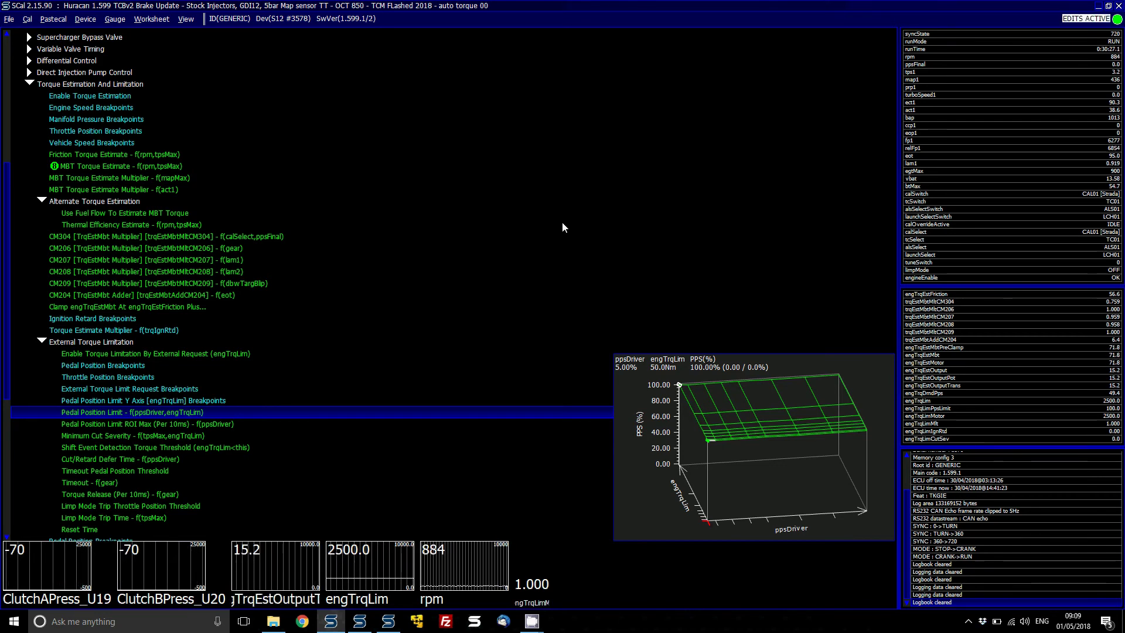
{"action": "key", "text": "Down"}
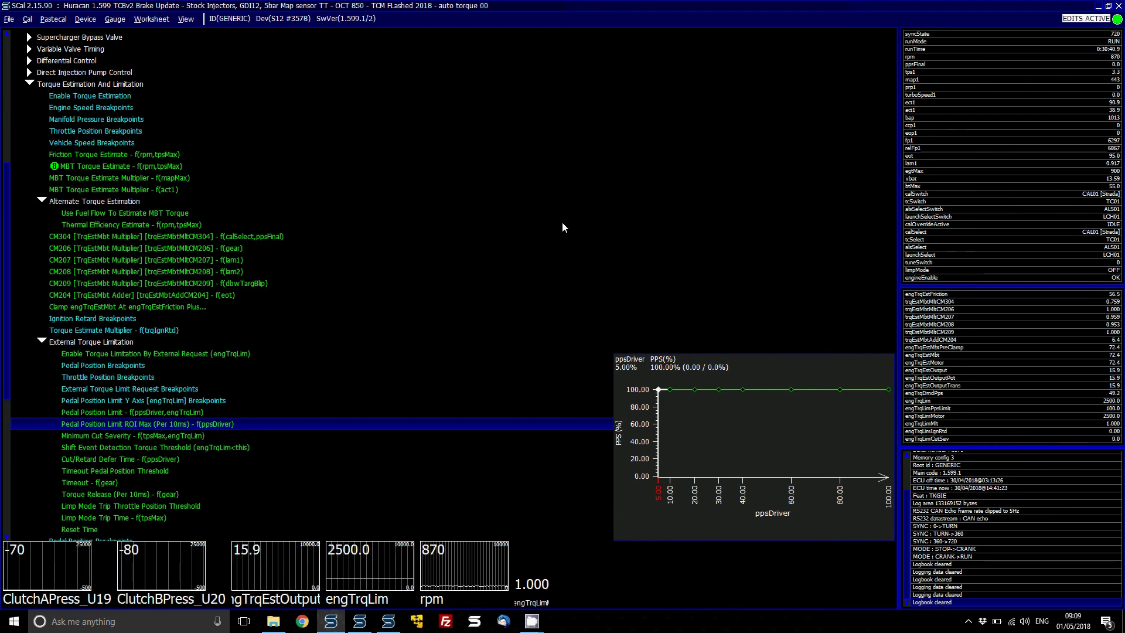
{"action": "key", "text": "Down"}
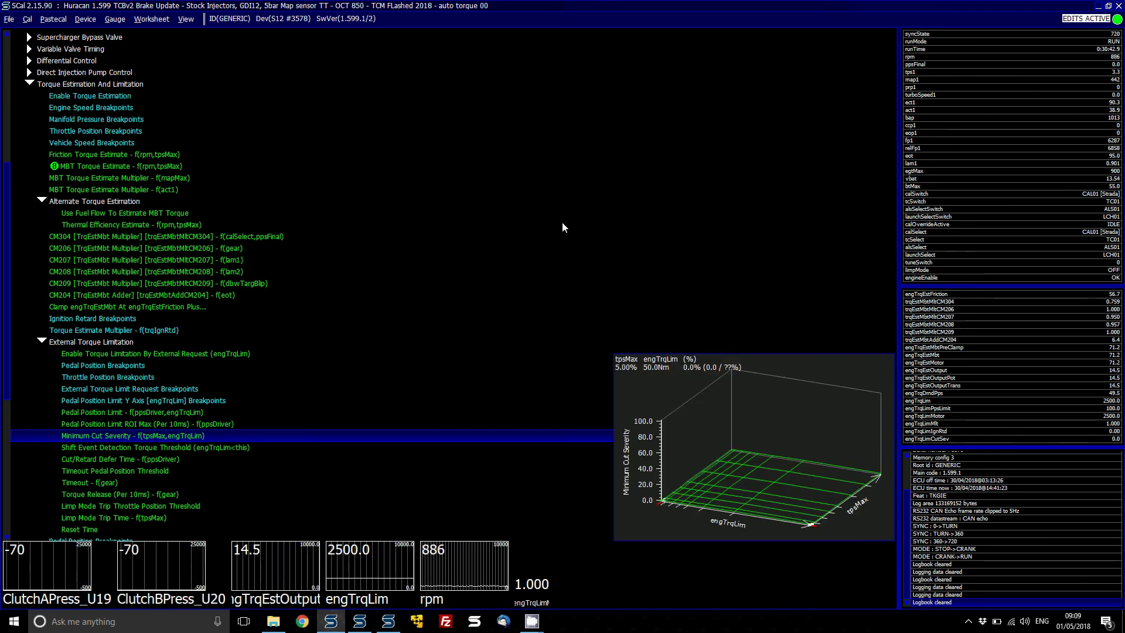
{"action": "key", "text": "Down"}
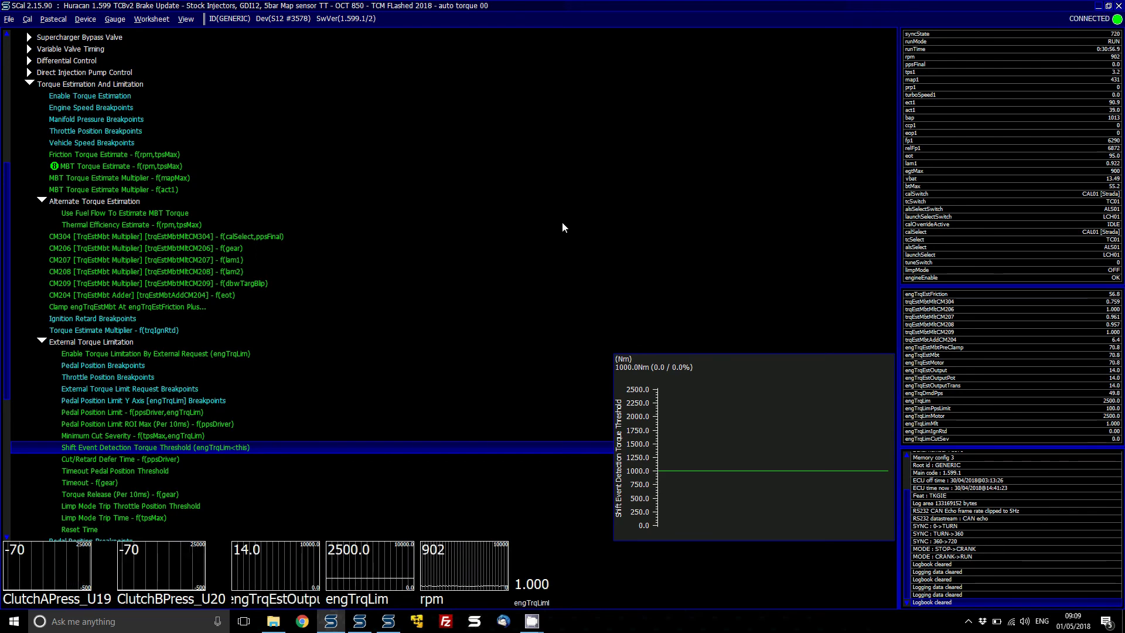
Step: Revisit the ignition retard entries above External Torque Limitation and examine the Cut/Retard Defer Time - f(ppsDriver) curve
{"action": "key", "text": "Up"}
{"action": "key", "text": "Up"}
{"action": "key", "text": "Up"}
{"action": "key", "text": "Up"}
{"action": "key", "text": "Up"}
{"action": "key", "text": "Up"}
{"action": "key", "text": "Up"}
{"action": "key", "text": "Up"}
{"action": "key", "text": "Up"}
{"action": "key", "text": "Up"}
{"action": "key", "text": "Up"}
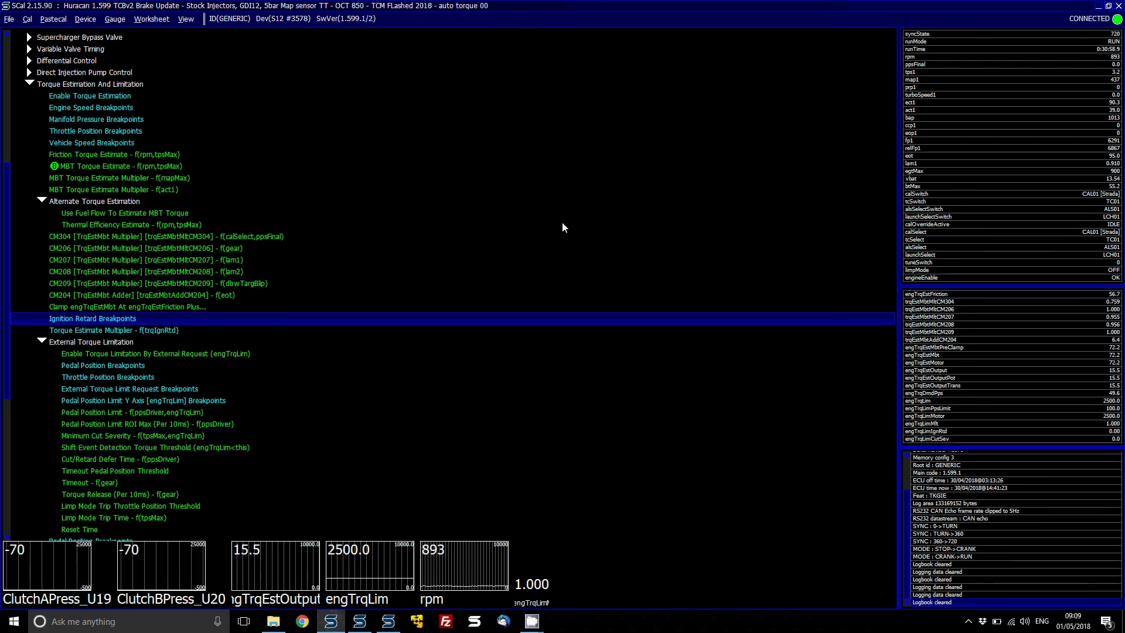
{"action": "key", "text": "Down"}
{"action": "key", "text": "Down"}
{"action": "key", "text": "Down"}
{"action": "key", "text": "Down"}
{"action": "key", "text": "Down"}
{"action": "key", "text": "Down"}
{"action": "key", "text": "Down"}
{"action": "key", "text": "Down"}
{"action": "key", "text": "Down"}
{"action": "key", "text": "Down"}
{"action": "key", "text": "Down"}
{"action": "key", "text": "Down"}
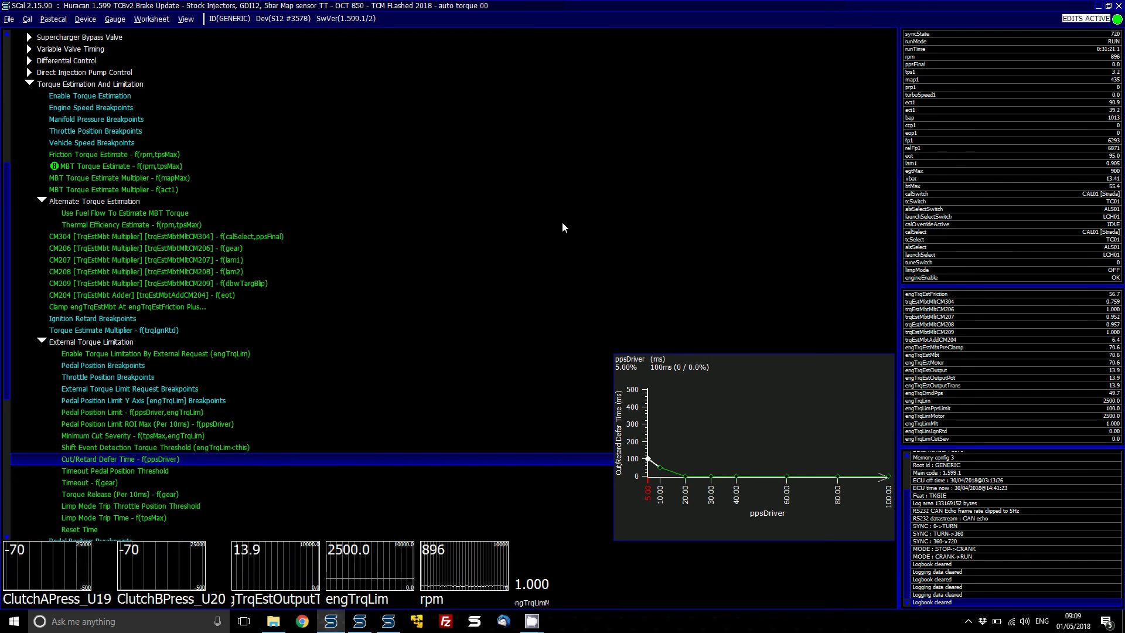
Step: Examine the timeout, torque release and limp mode trip settings, including the full Limp Mode Trip Time - f(tpsMax) curve
{"action": "key", "text": "Down"}
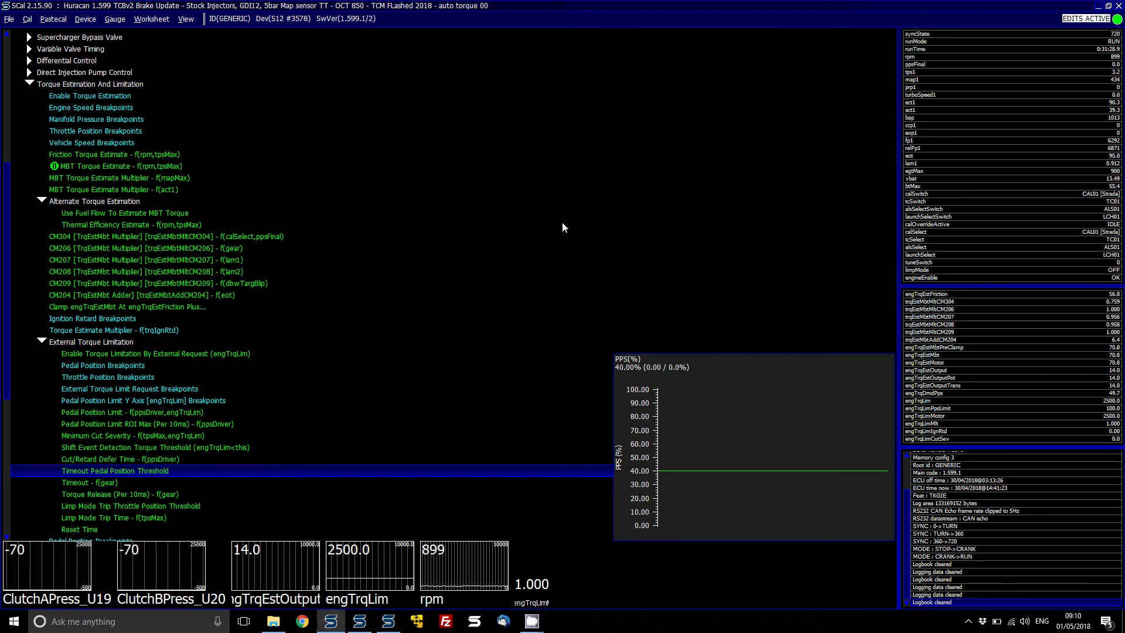
{"action": "key", "text": "Down"}
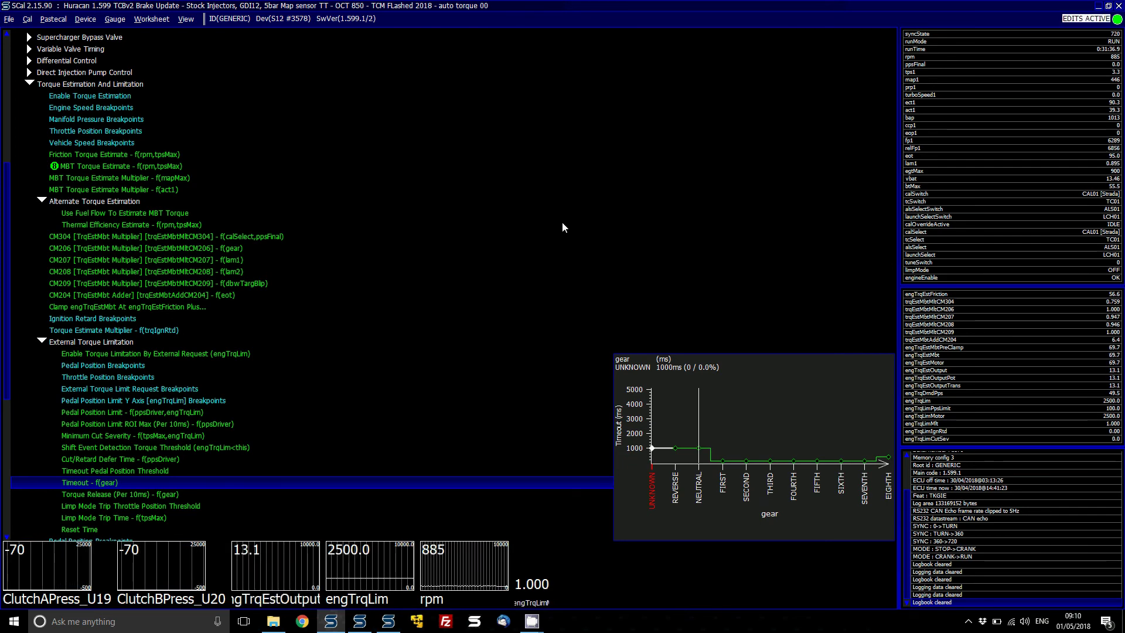
{"action": "key", "text": "Down"}
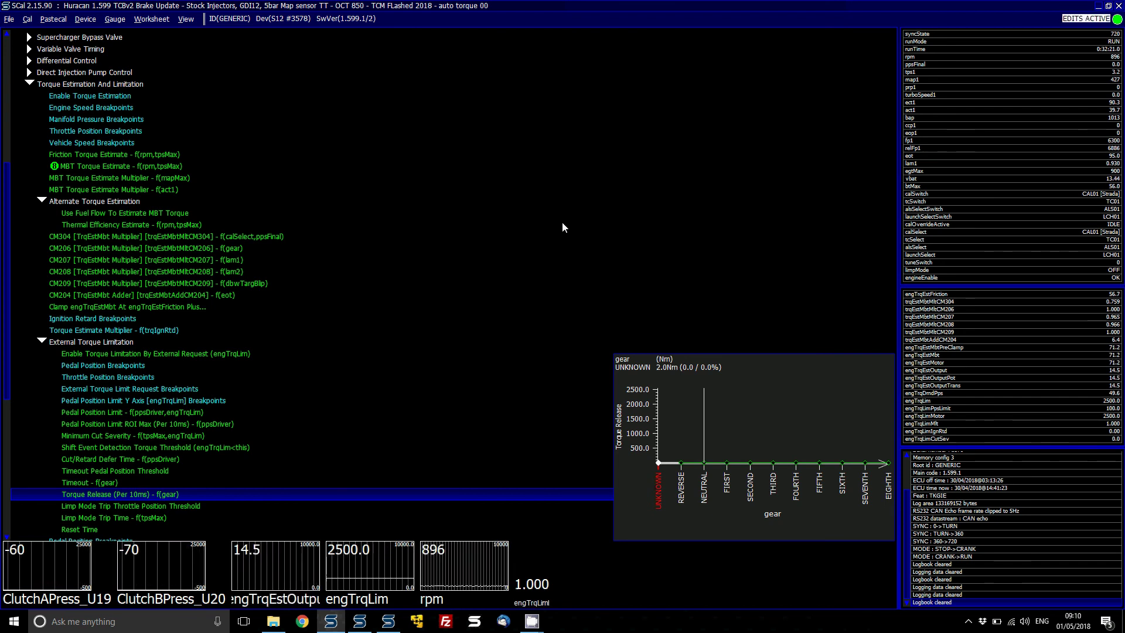
{"action": "key", "text": "Down"}
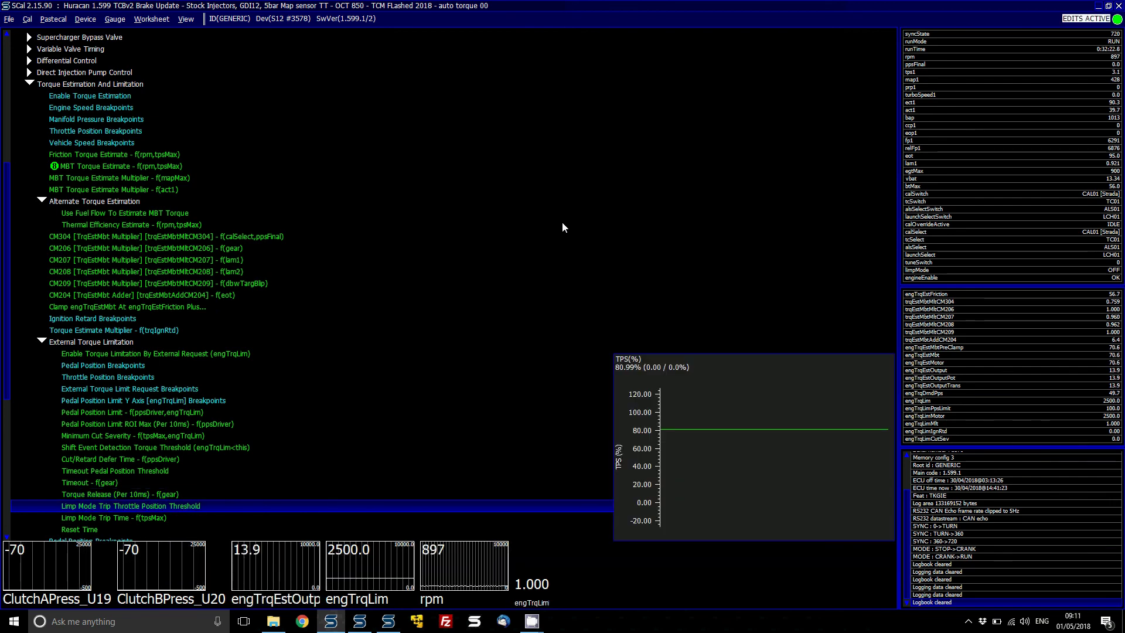
{"action": "key", "text": "Down"}
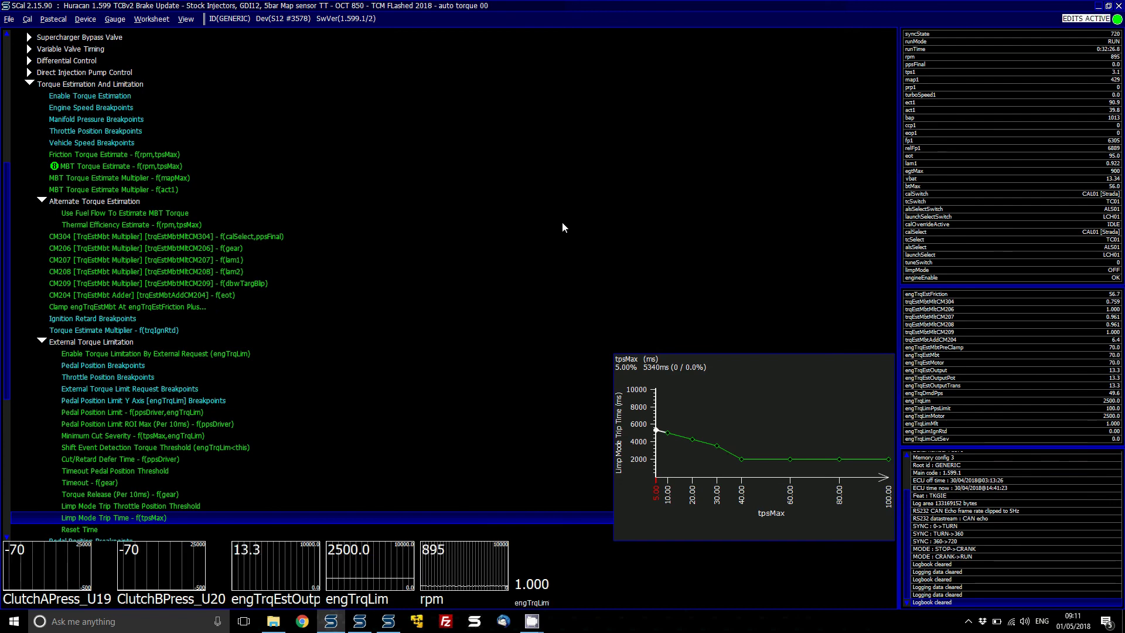
{"action": "key", "text": "Return"}
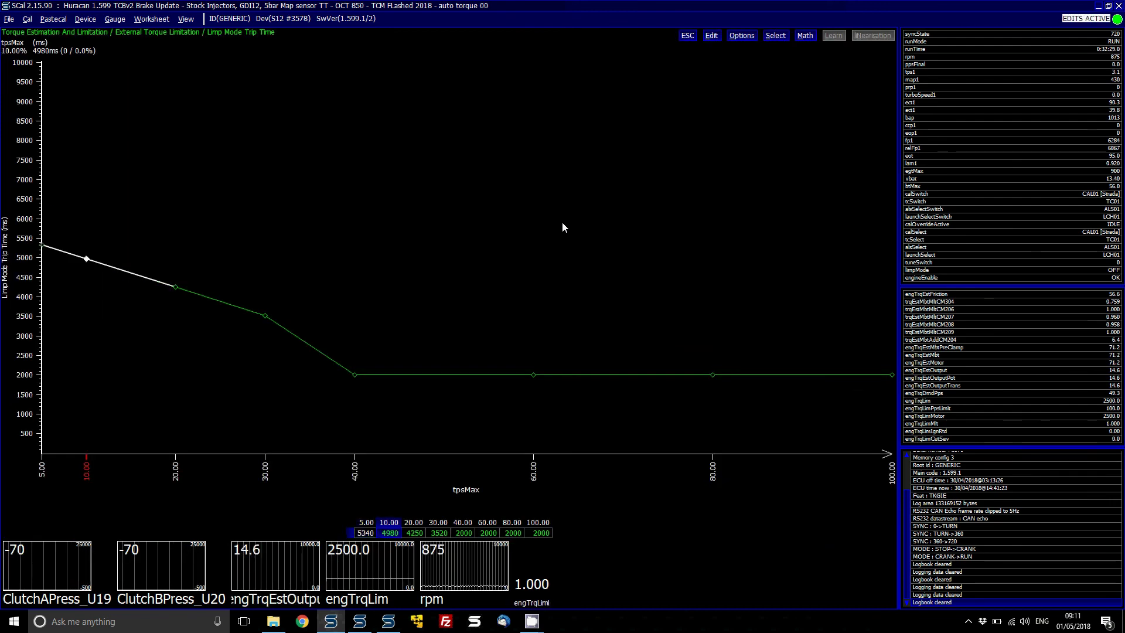
{"action": "key", "text": "End"}
{"action": "key", "text": "Escape"}
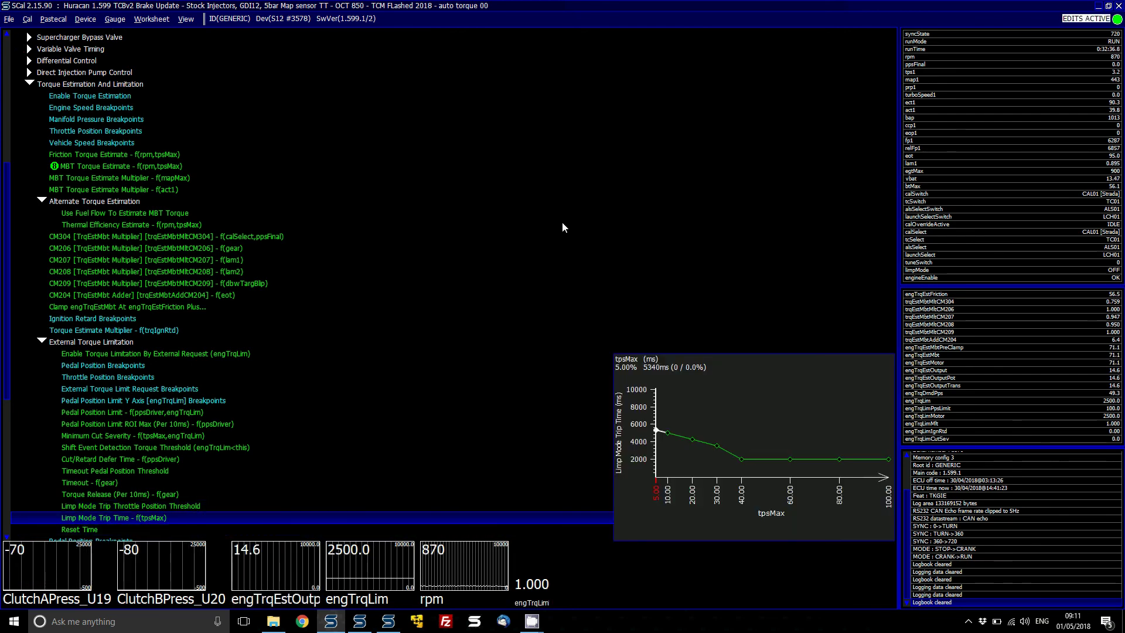
Step: Collapse the External Torque Limitation group and select Torque Estimate Multiplier - f(trqIgnRtd)
{"action": "key", "text": "Down"}
{"action": "key", "text": "Down"}
{"action": "key", "text": "Down"}
{"action": "key", "text": "Down"}
{"action": "key", "text": "Down"}
{"action": "key", "text": "Down"}
{"action": "key", "text": "Down"}
{"action": "key", "text": "Down"}
{"action": "key", "text": "Down"}
{"action": "key", "text": "Down"}
{"action": "key", "text": "Down"}
{"action": "key", "text": "Down"}
{"action": "key", "text": "Down"}
{"action": "key", "text": "Down"}
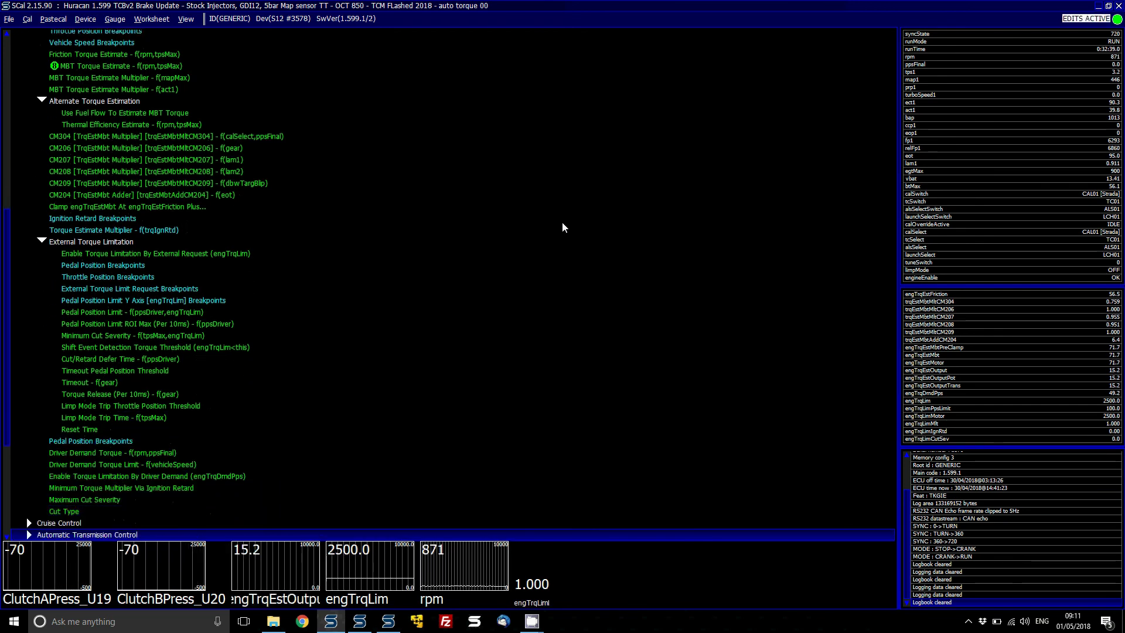
{"action": "key", "text": "Up"}
{"action": "key", "text": "Up"}
{"action": "key", "text": "Up"}
{"action": "key", "text": "Up"}
{"action": "key", "text": "Up"}
{"action": "key", "text": "Up"}
{"action": "key", "text": "Up"}
{"action": "key", "text": "Up"}
{"action": "key", "text": "Up"}
{"action": "key", "text": "Up"}
{"action": "key", "text": "Up"}
{"action": "key", "text": "Up"}
{"action": "key", "text": "Up"}
{"action": "key", "text": "Up"}
{"action": "key", "text": "Up"}
{"action": "key", "text": "Up"}
{"action": "key", "text": "Up"}
{"action": "key", "text": "Up"}
{"action": "key", "text": "Up"}
{"action": "key", "text": "Up"}
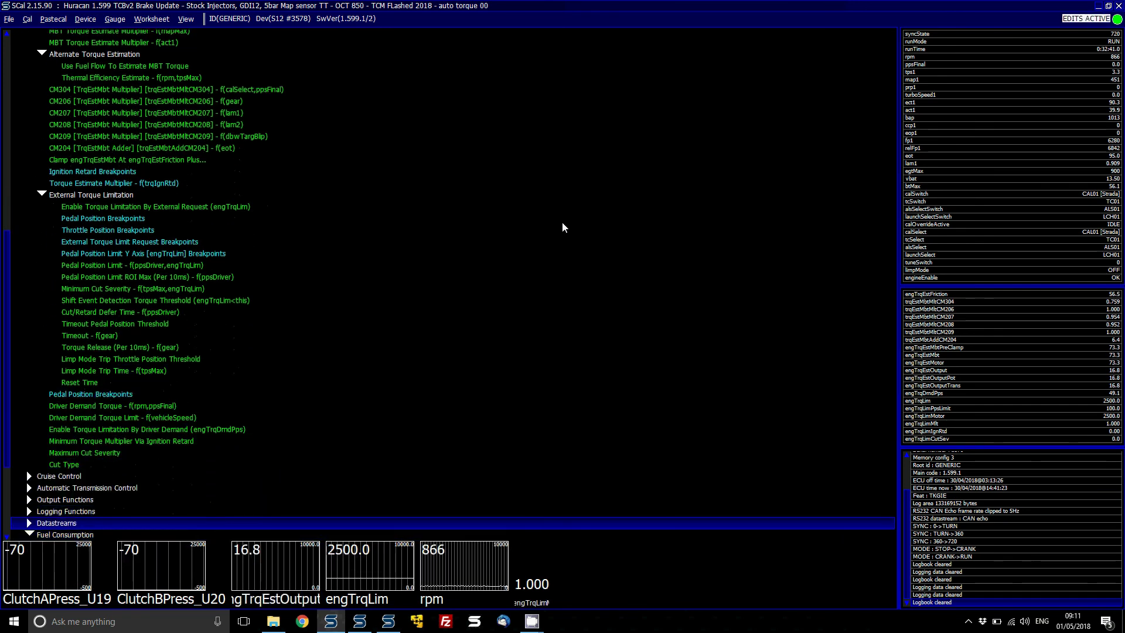
{"action": "key", "text": "Left"}
{"action": "key", "text": "Up"}
{"action": "key", "text": "Up"}
{"action": "key", "text": "Up"}
{"action": "key", "text": "Up"}
{"action": "key", "text": "Up"}
{"action": "key", "text": "Up"}
{"action": "key", "text": "Up"}
{"action": "key", "text": "Up"}
{"action": "key", "text": "Up"}
{"action": "key", "text": "Up"}
{"action": "key", "text": "Up"}
{"action": "key", "text": "Up"}
{"action": "key", "text": "Up"}
{"action": "key", "text": "Up"}
{"action": "key", "text": "Up"}
{"action": "key", "text": "Up"}
{"action": "key", "text": "Up"}
{"action": "key", "text": "Up"}
{"action": "key", "text": "Up"}
{"action": "key", "text": "Up"}
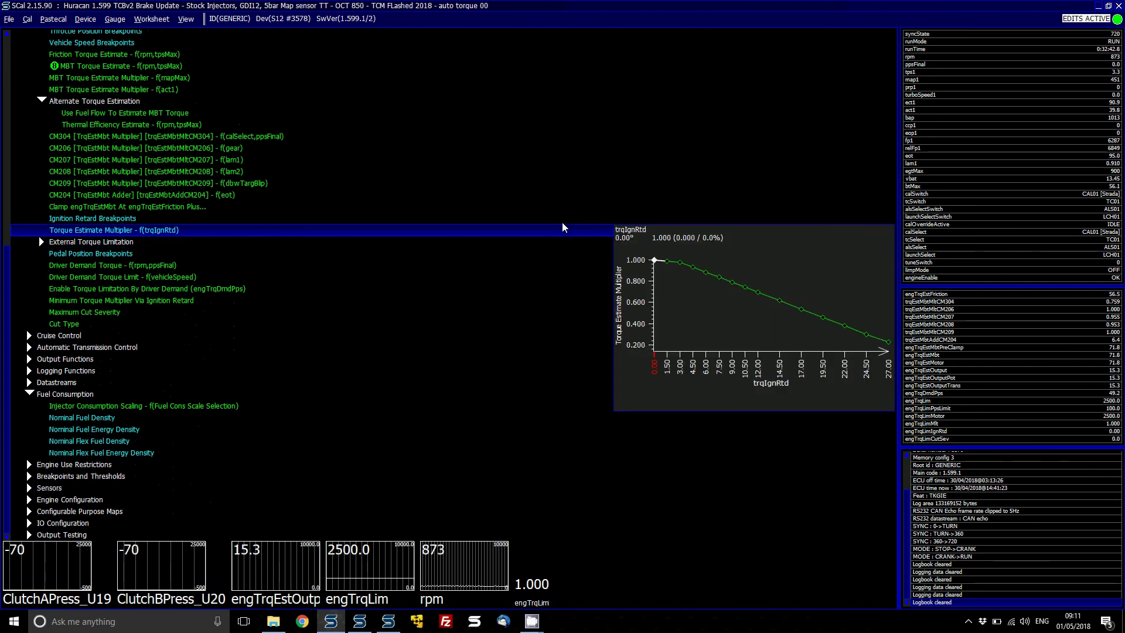